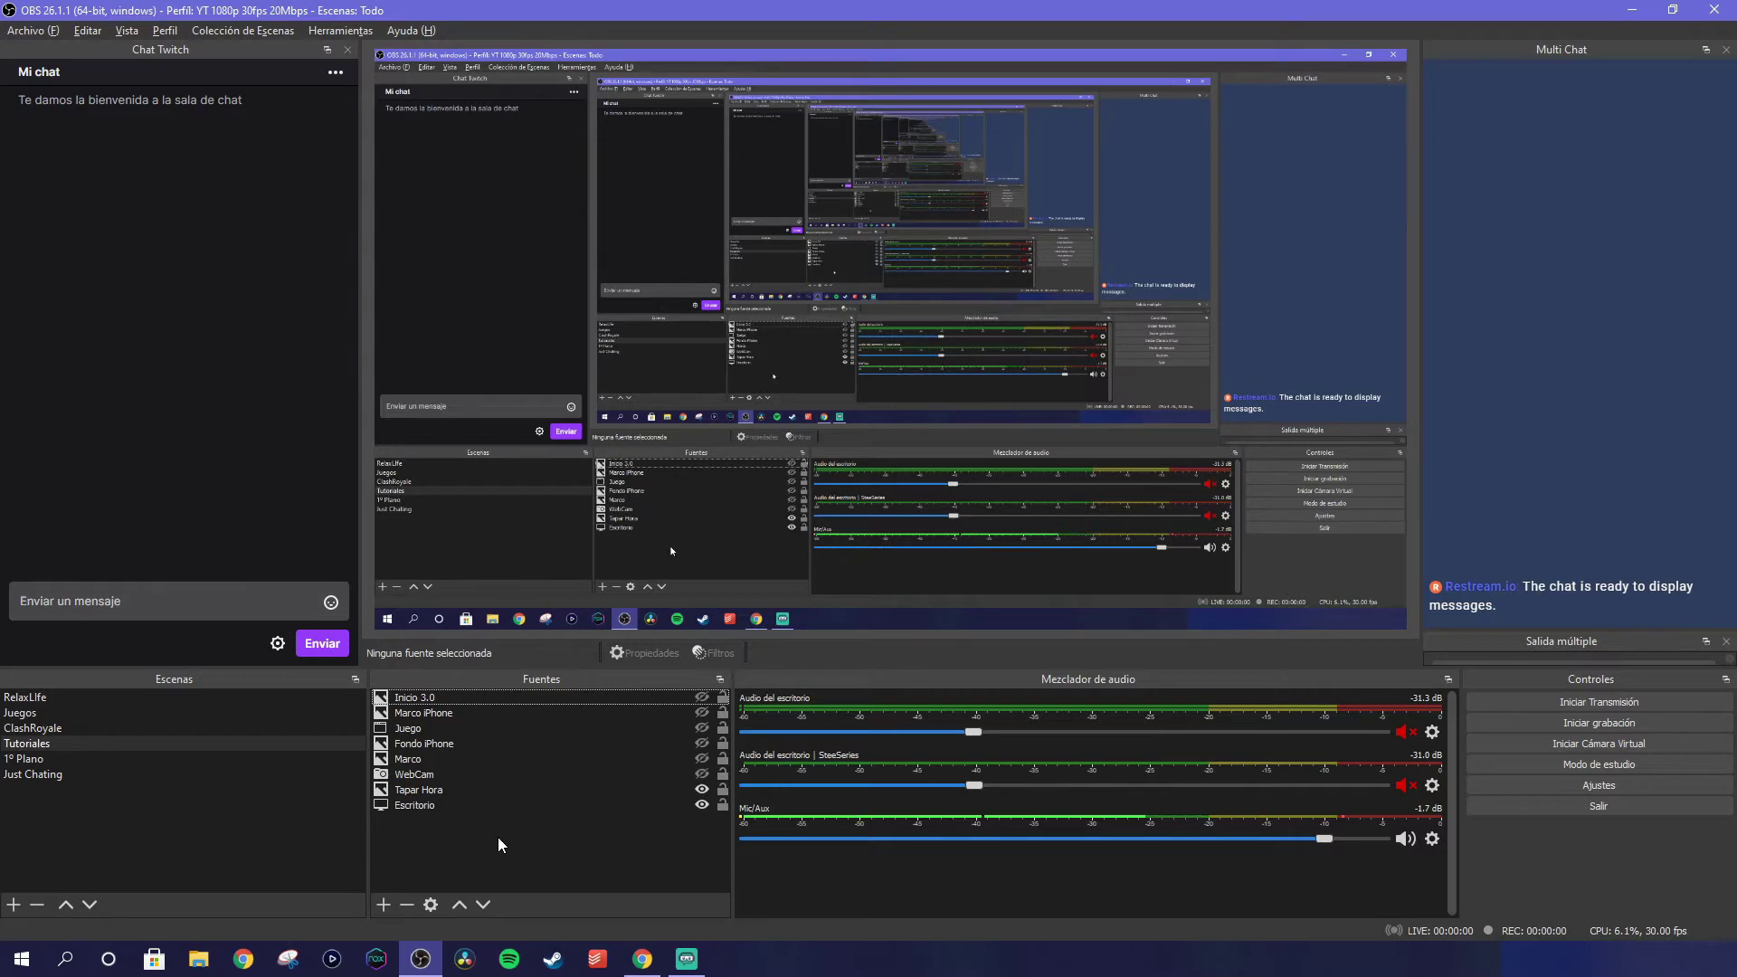
Add a new scene named Nuestra Face
left_click(256, 836)
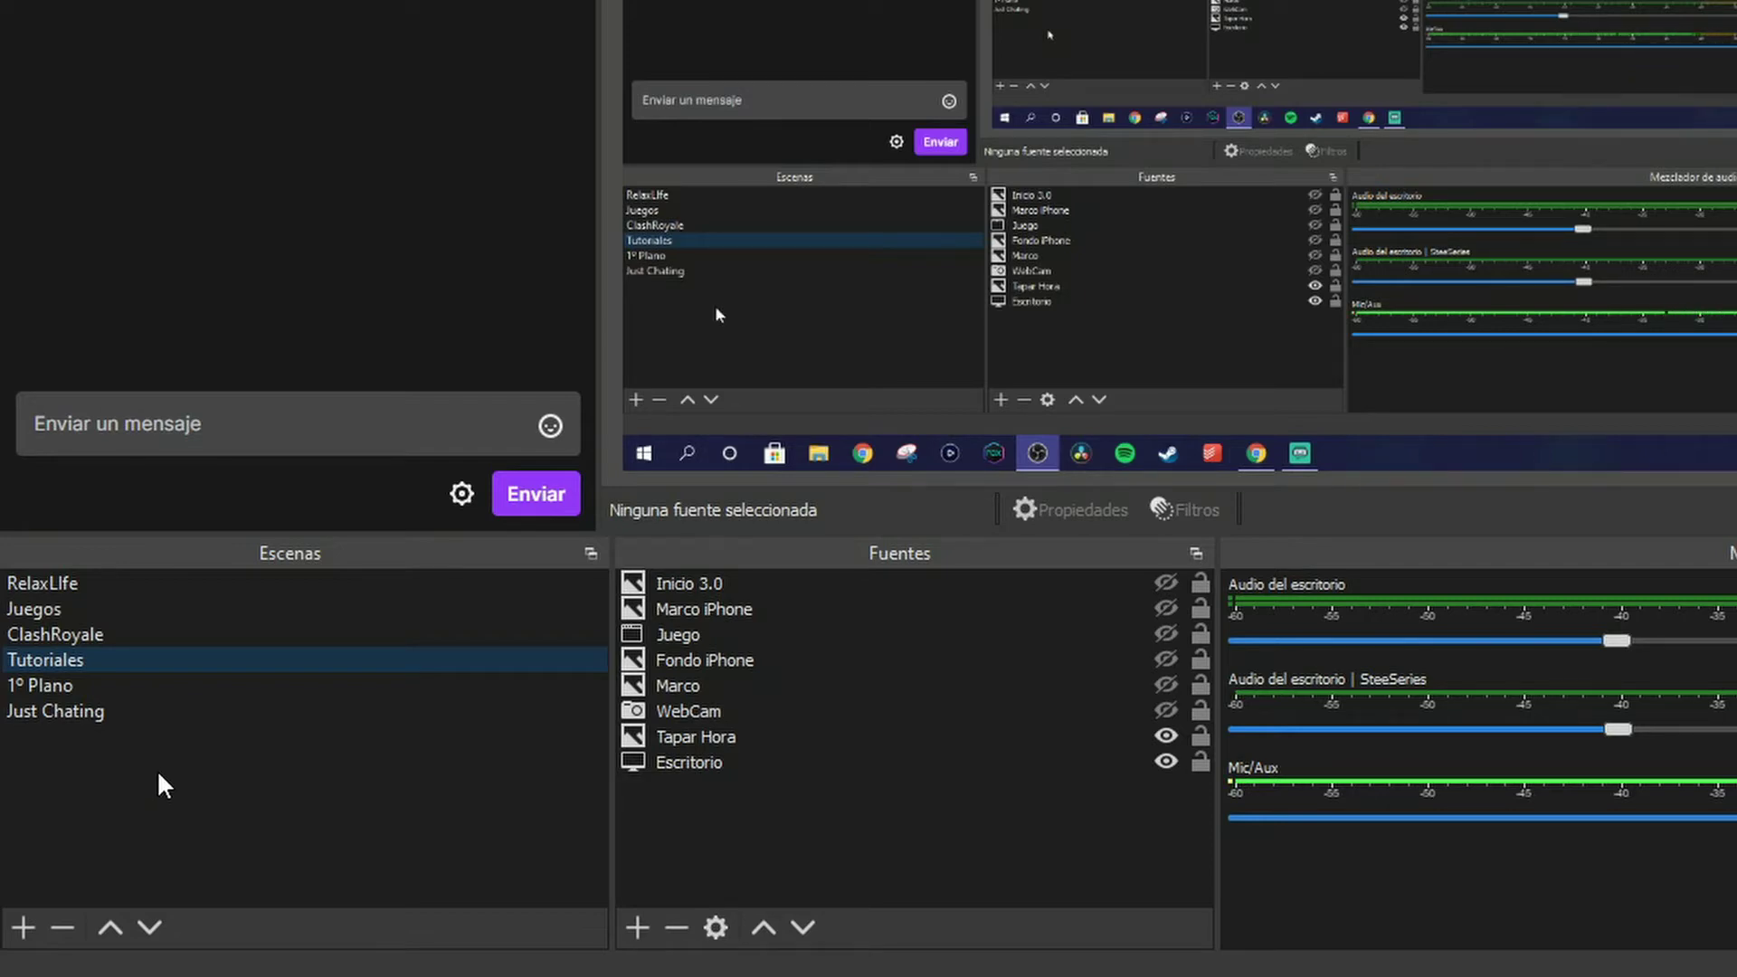
left_click(22, 932)
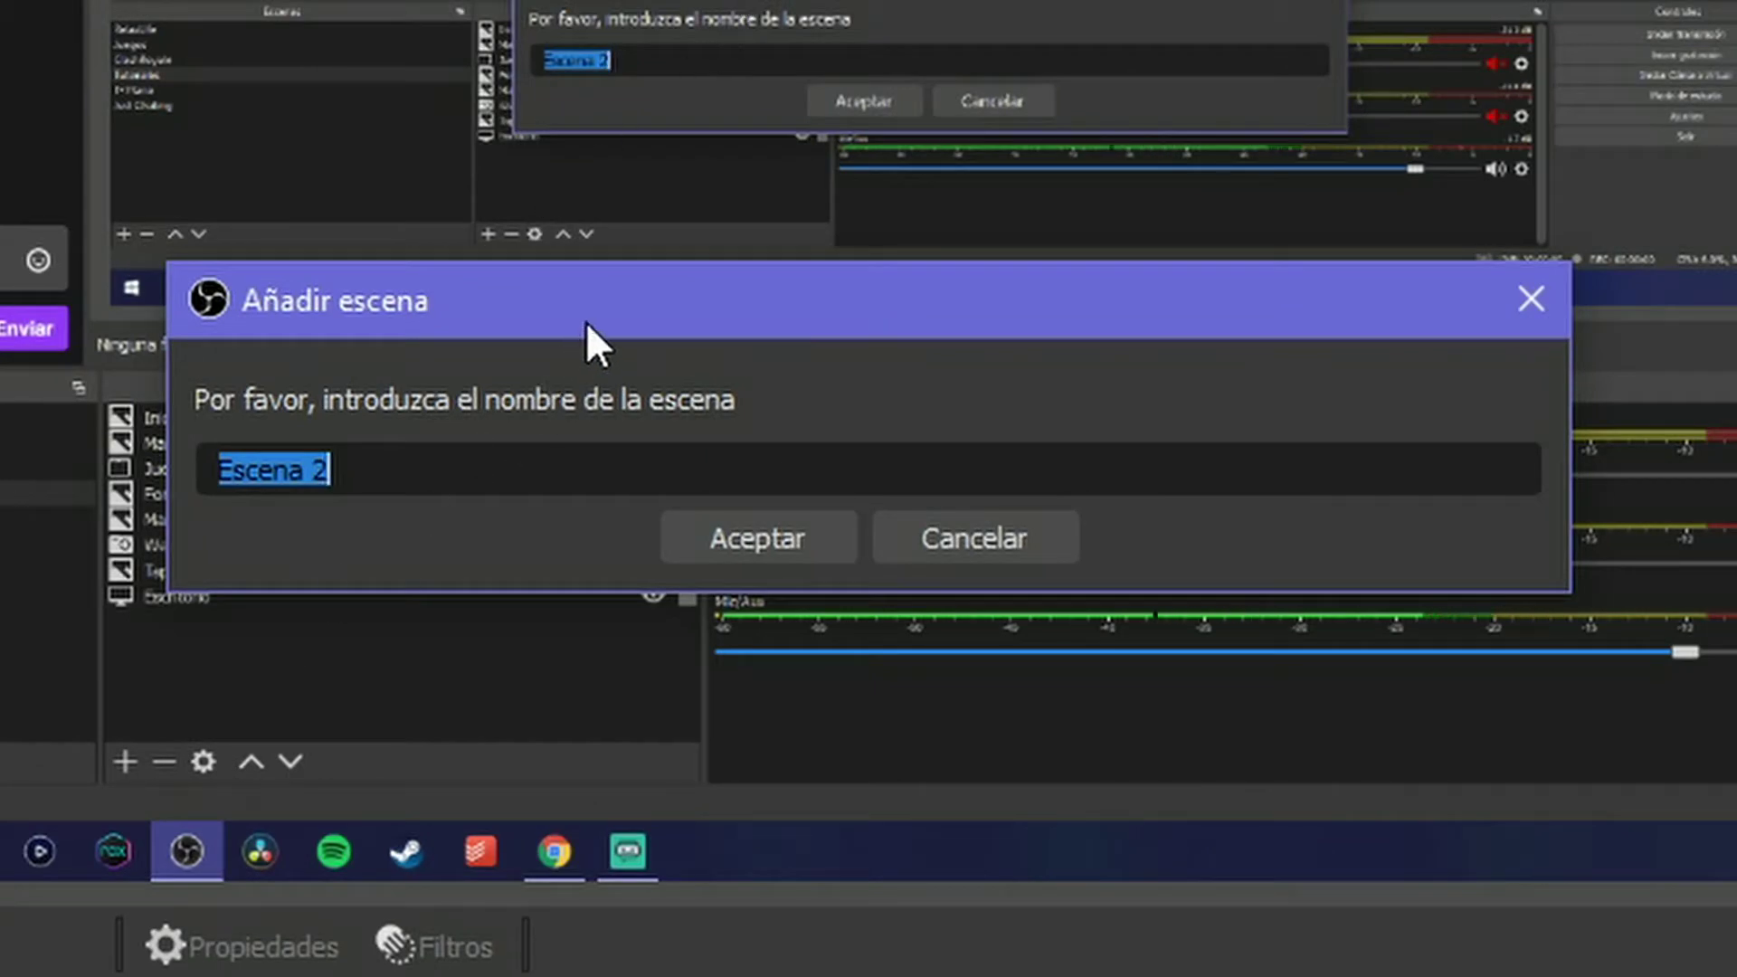
type("Nuestra Face")
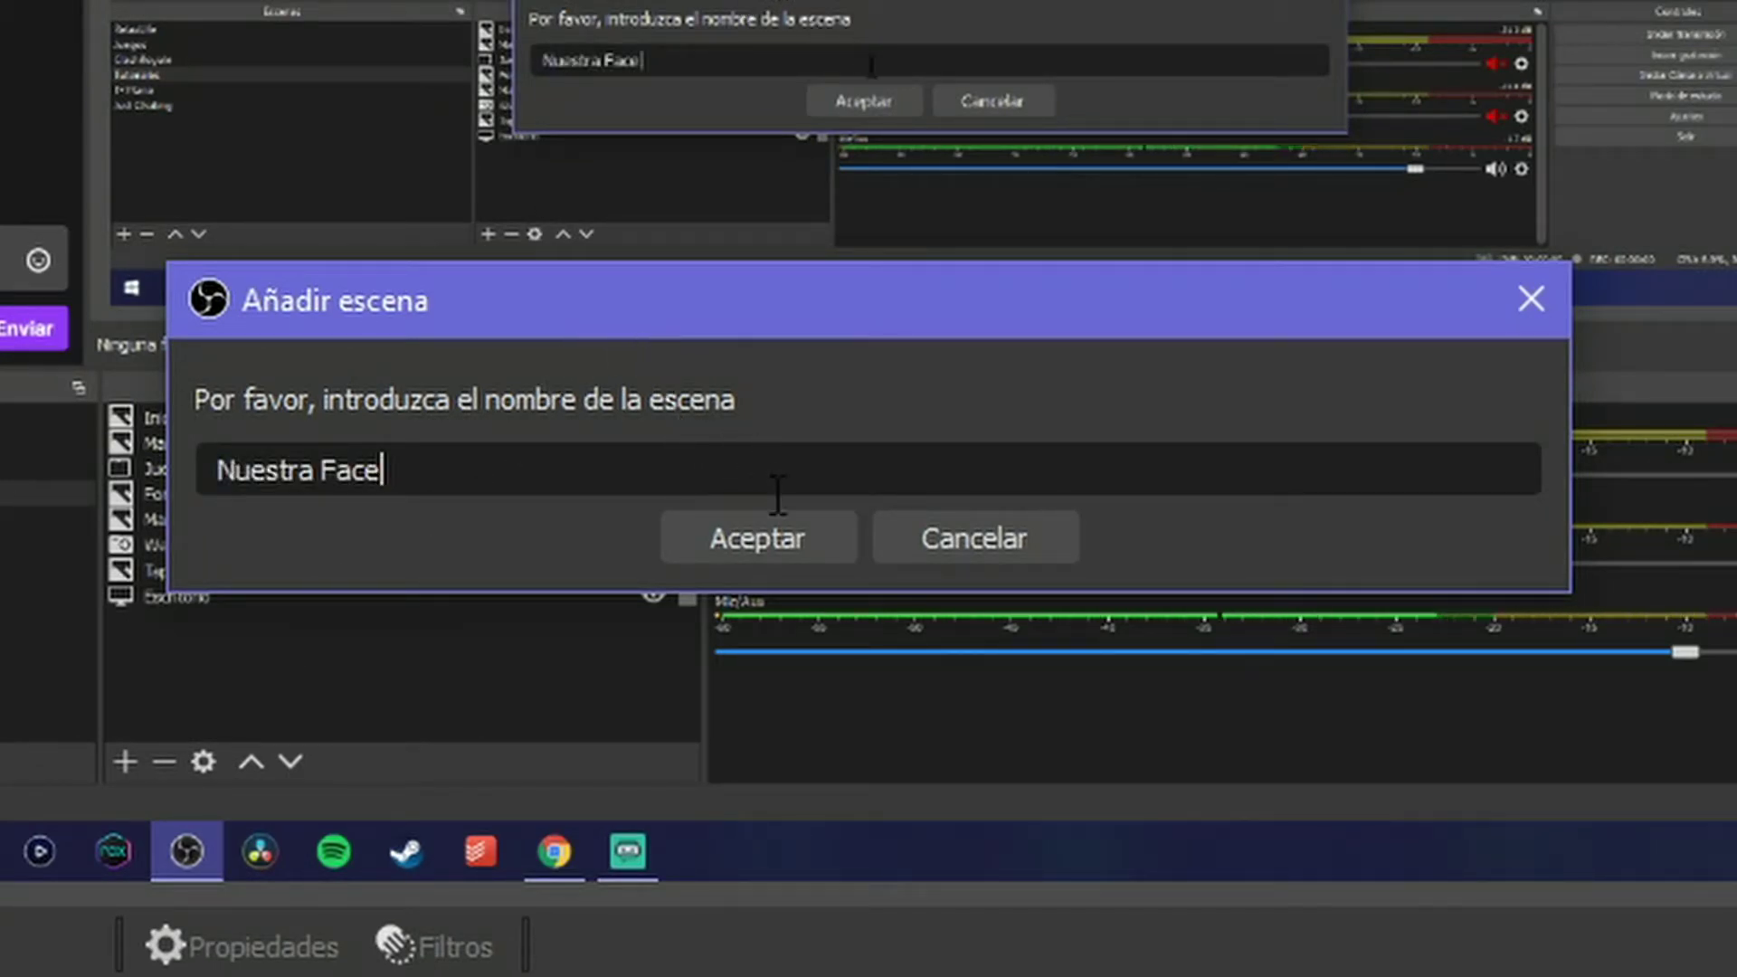
left_click(765, 554)
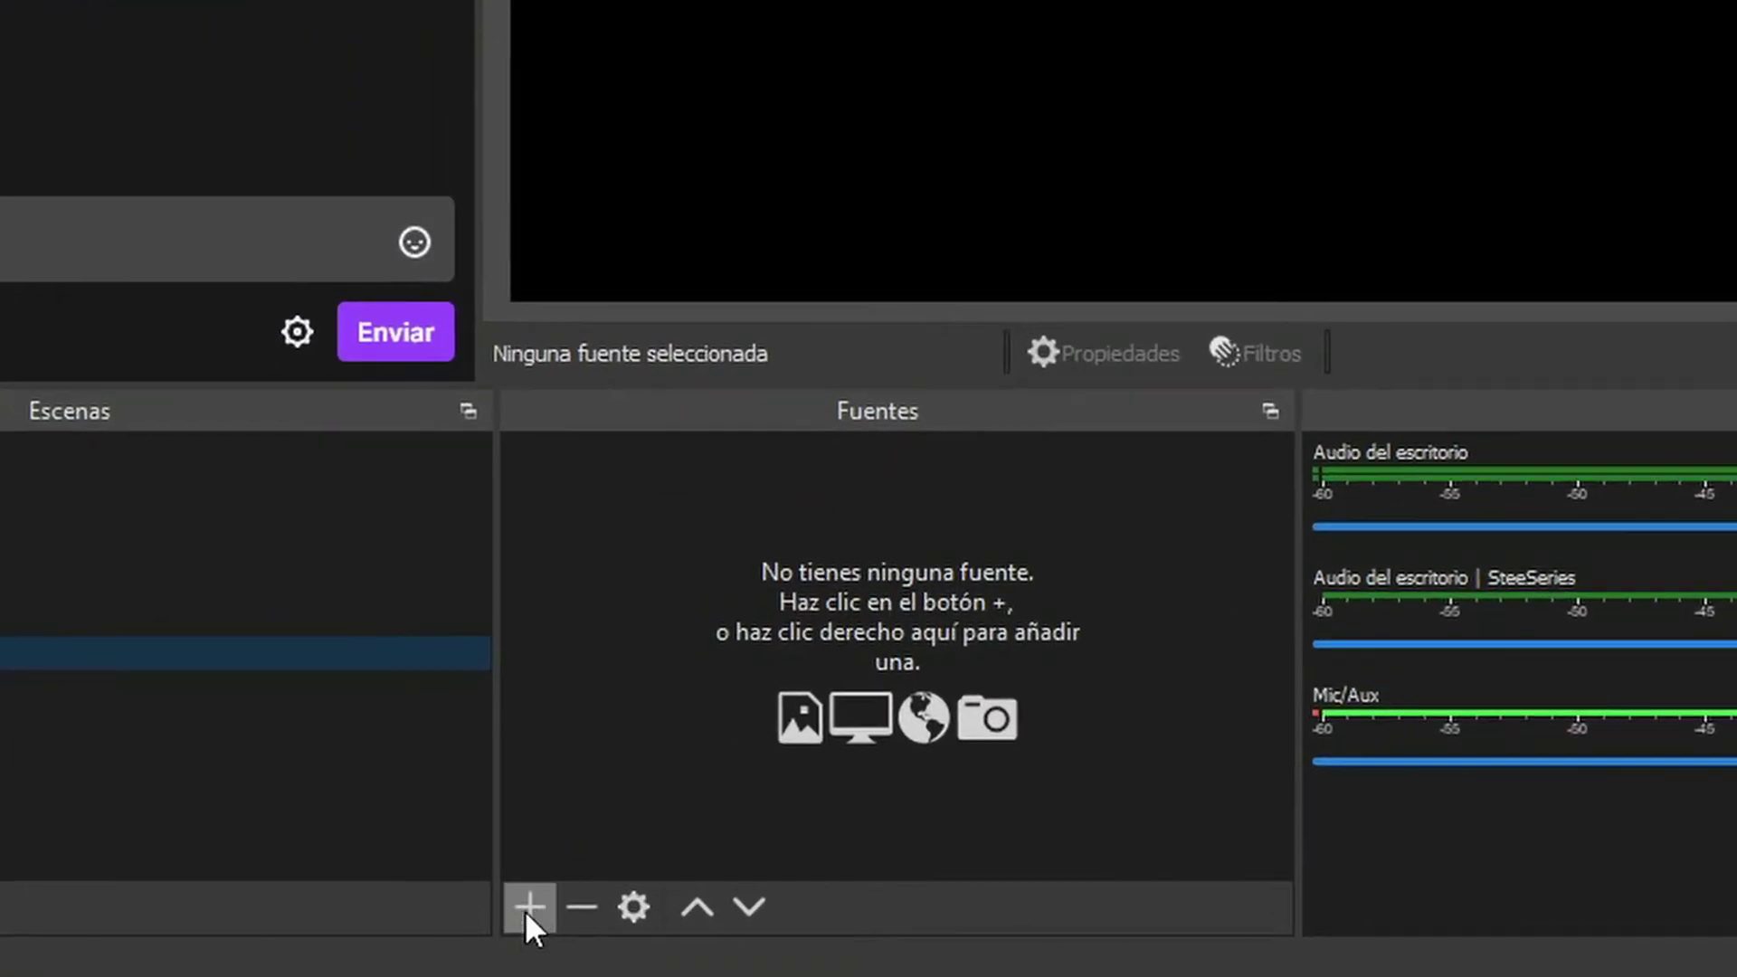
Create a new video capture device source in the Nuestra Face scene, keeping the default name Dispositivo de captura de video
left_click(525, 920)
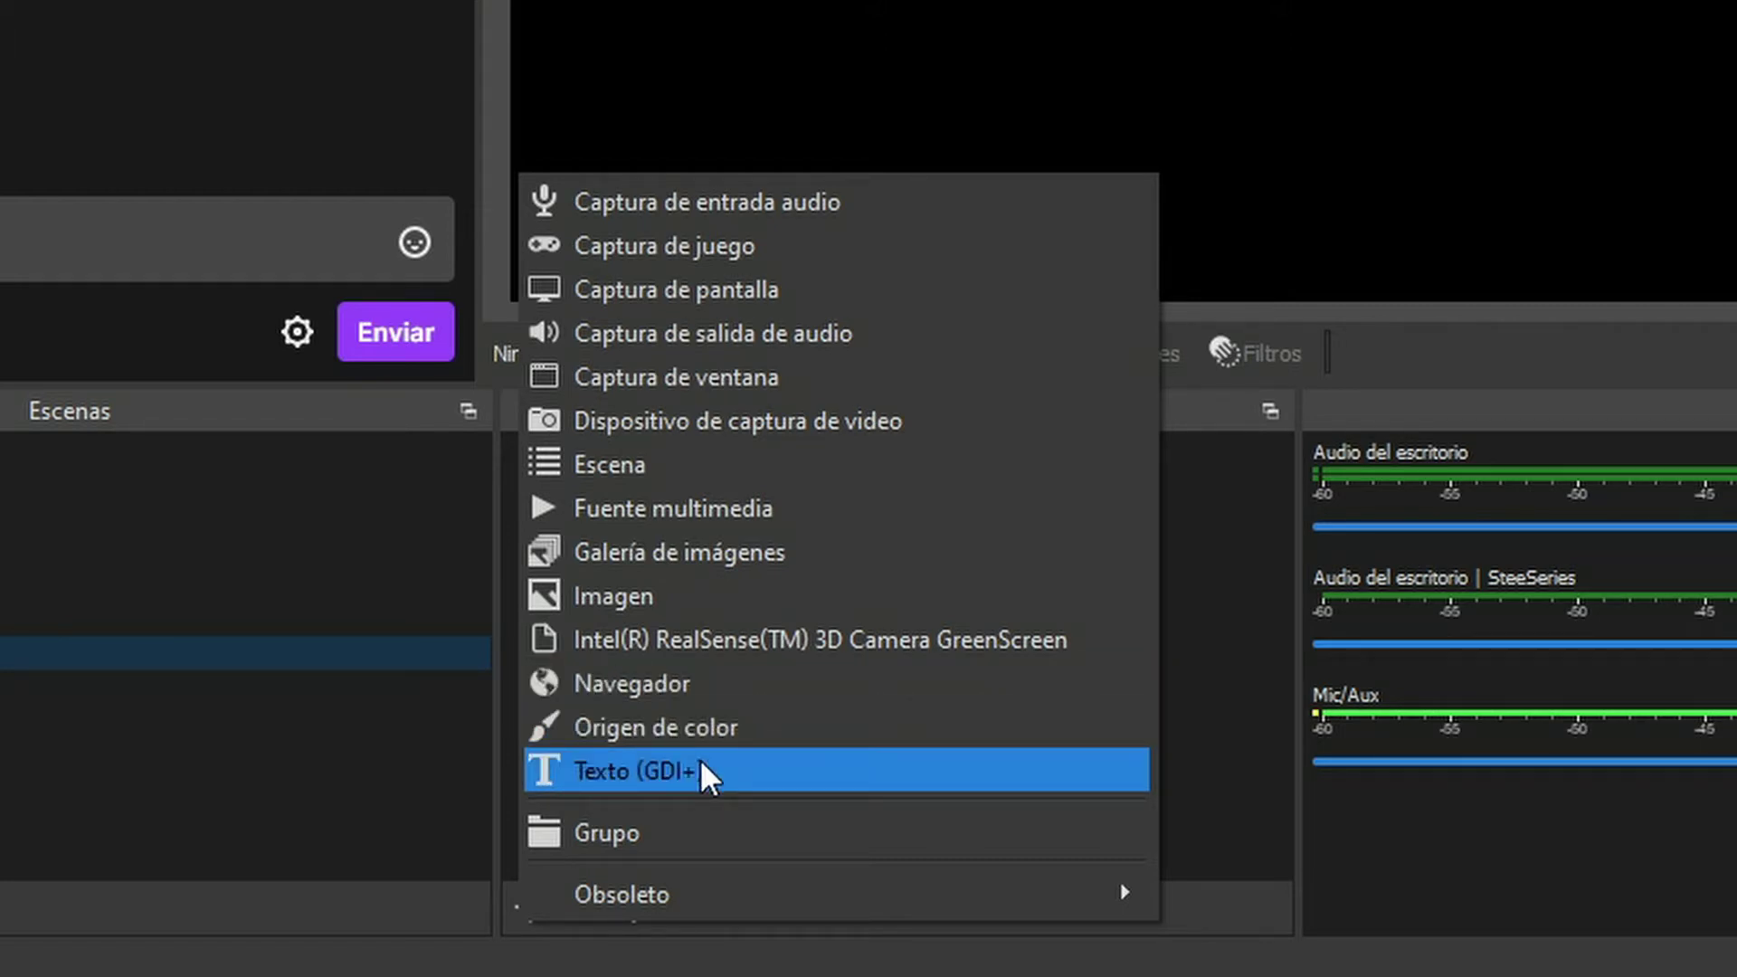
left_click(871, 421)
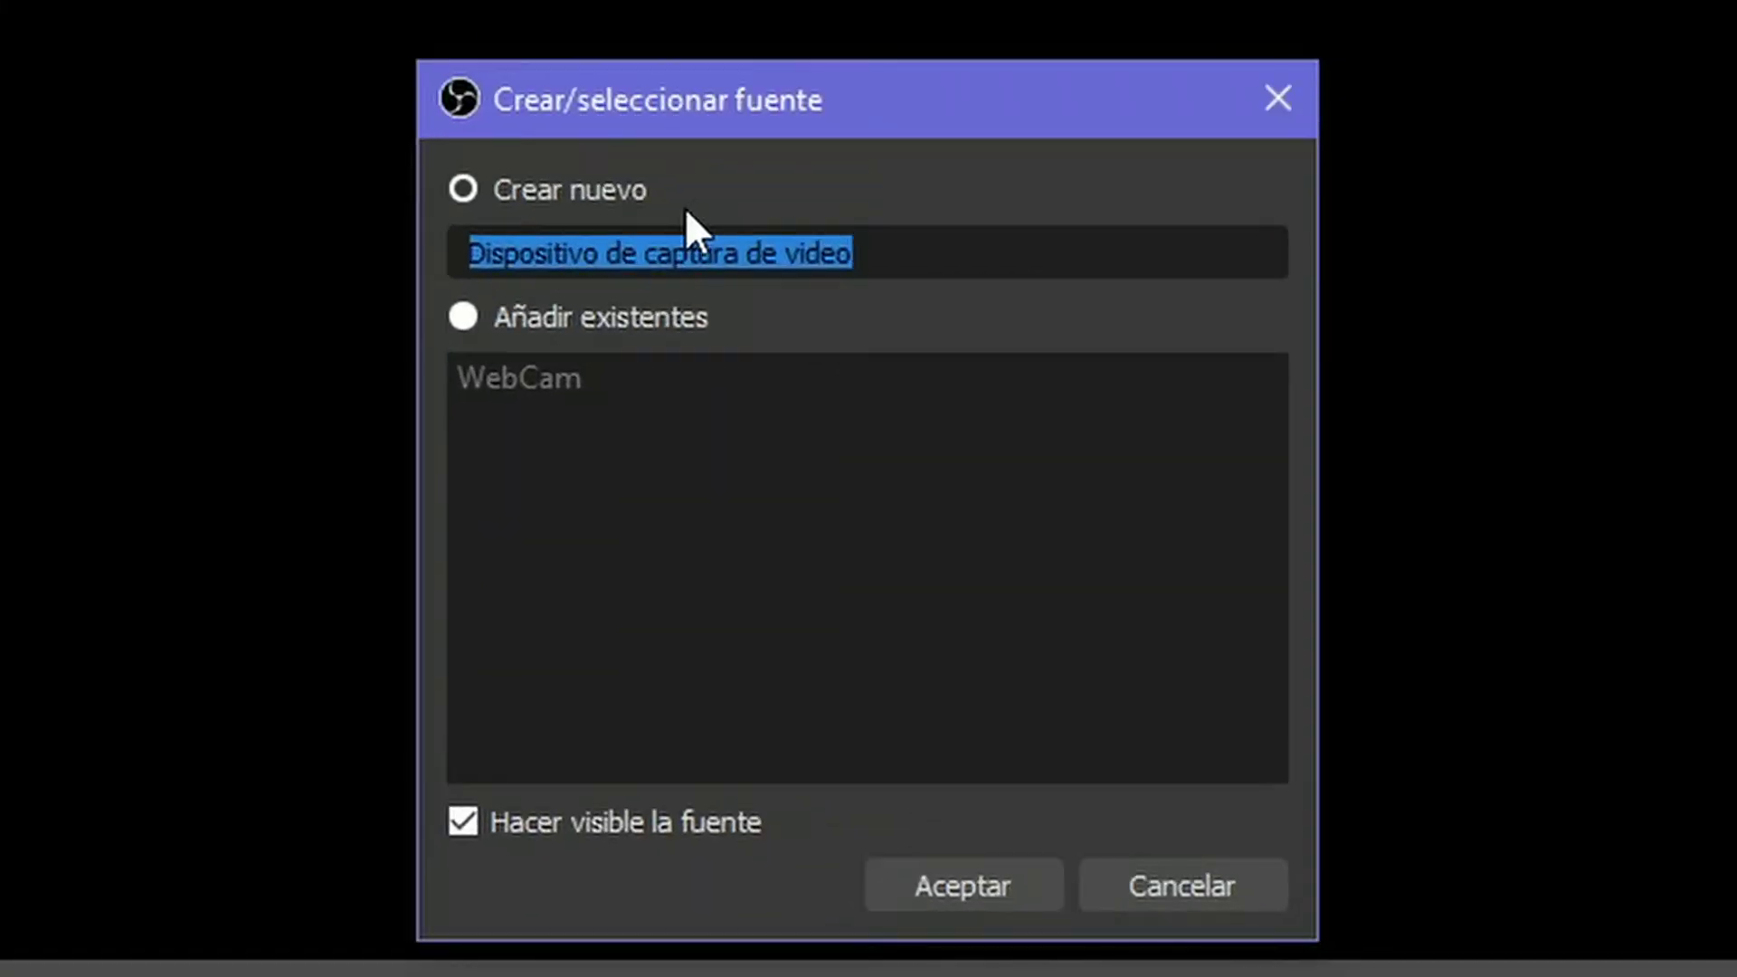
left_click(633, 309)
left_click(541, 382)
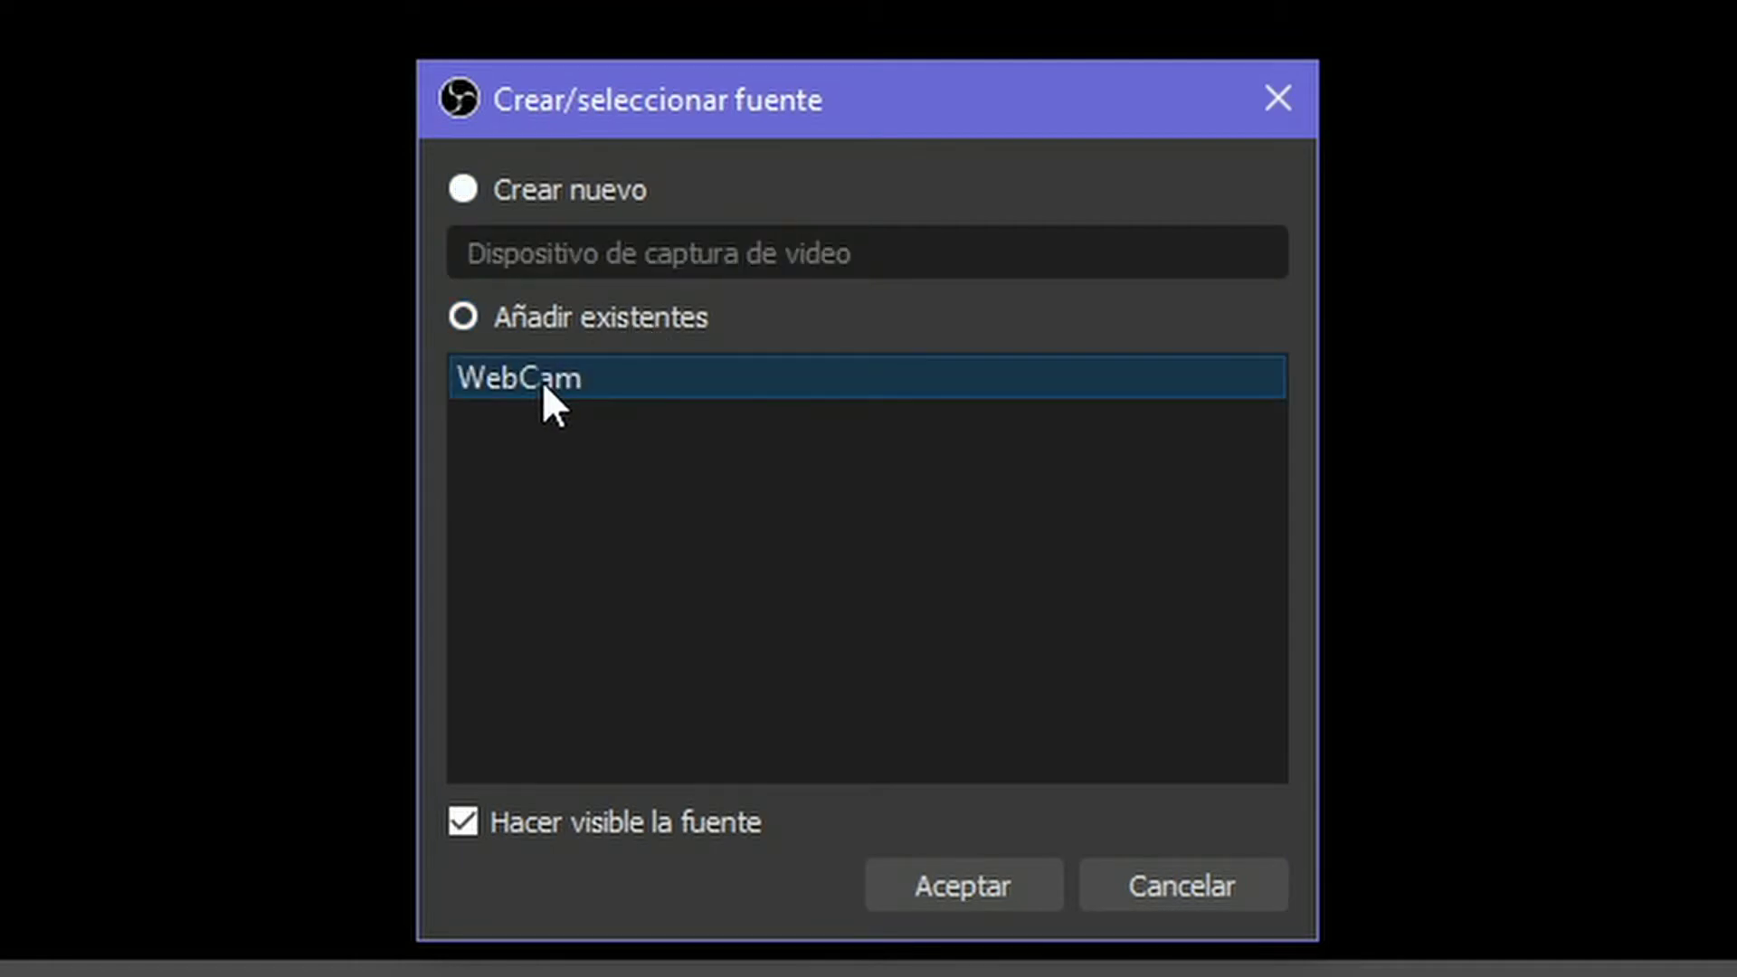
left_click(610, 195)
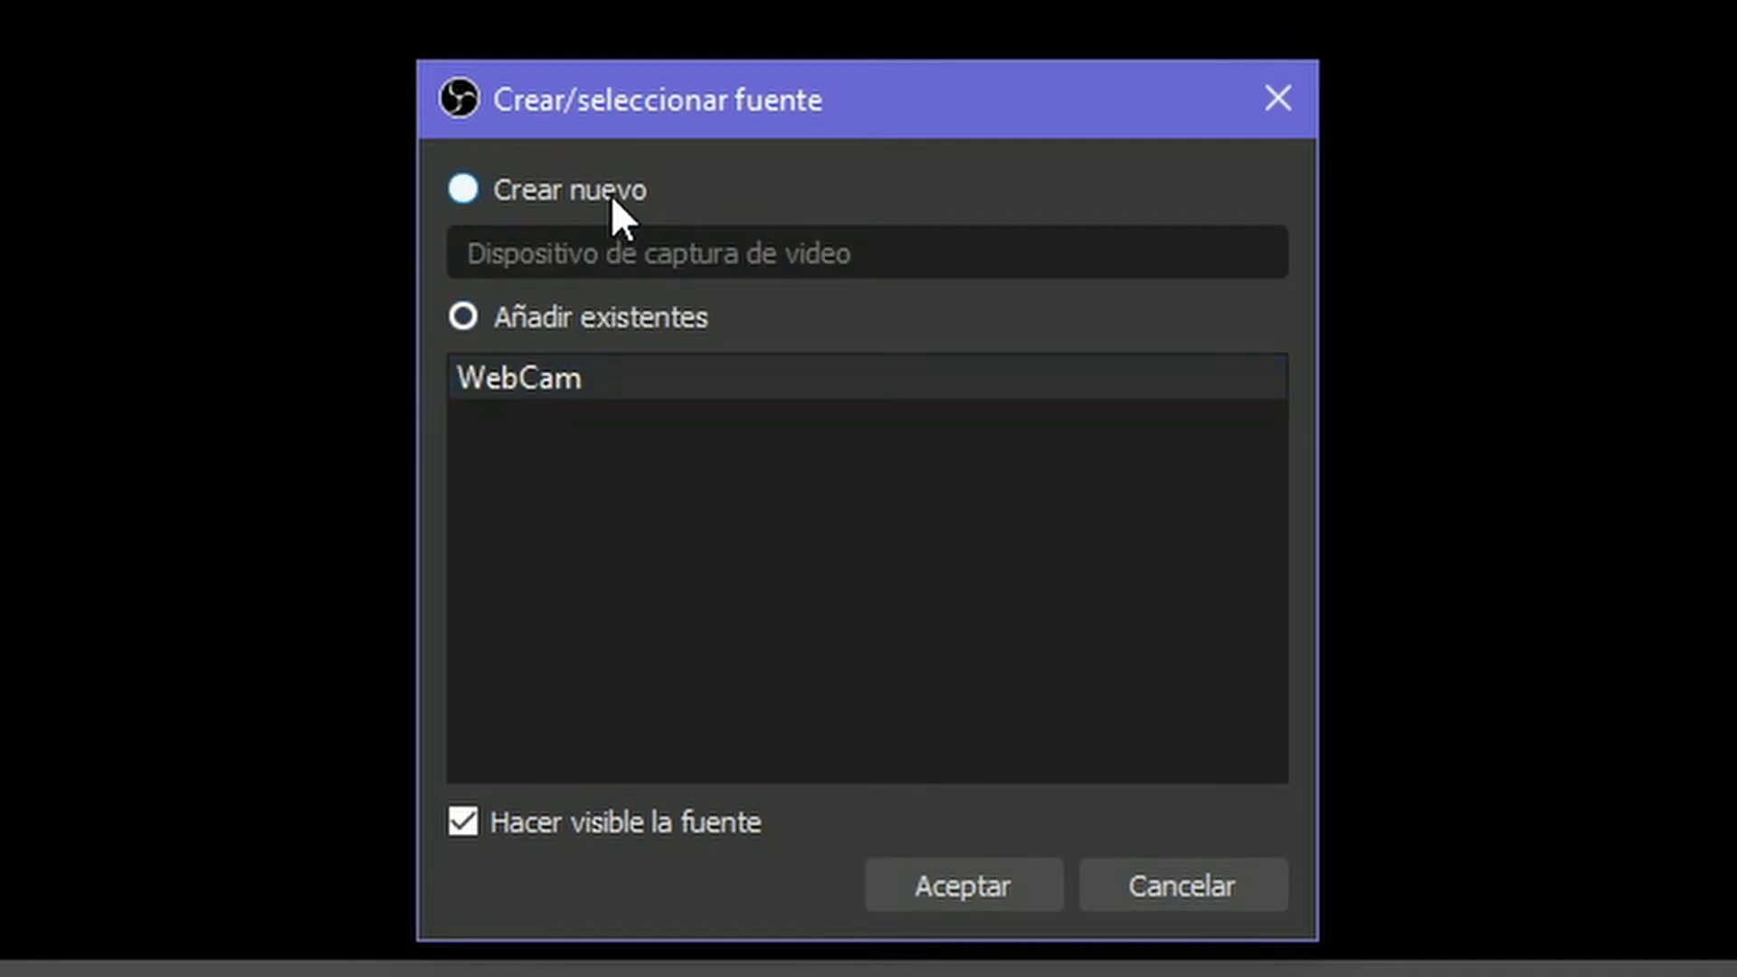
left_click_drag(856, 255, 453, 264)
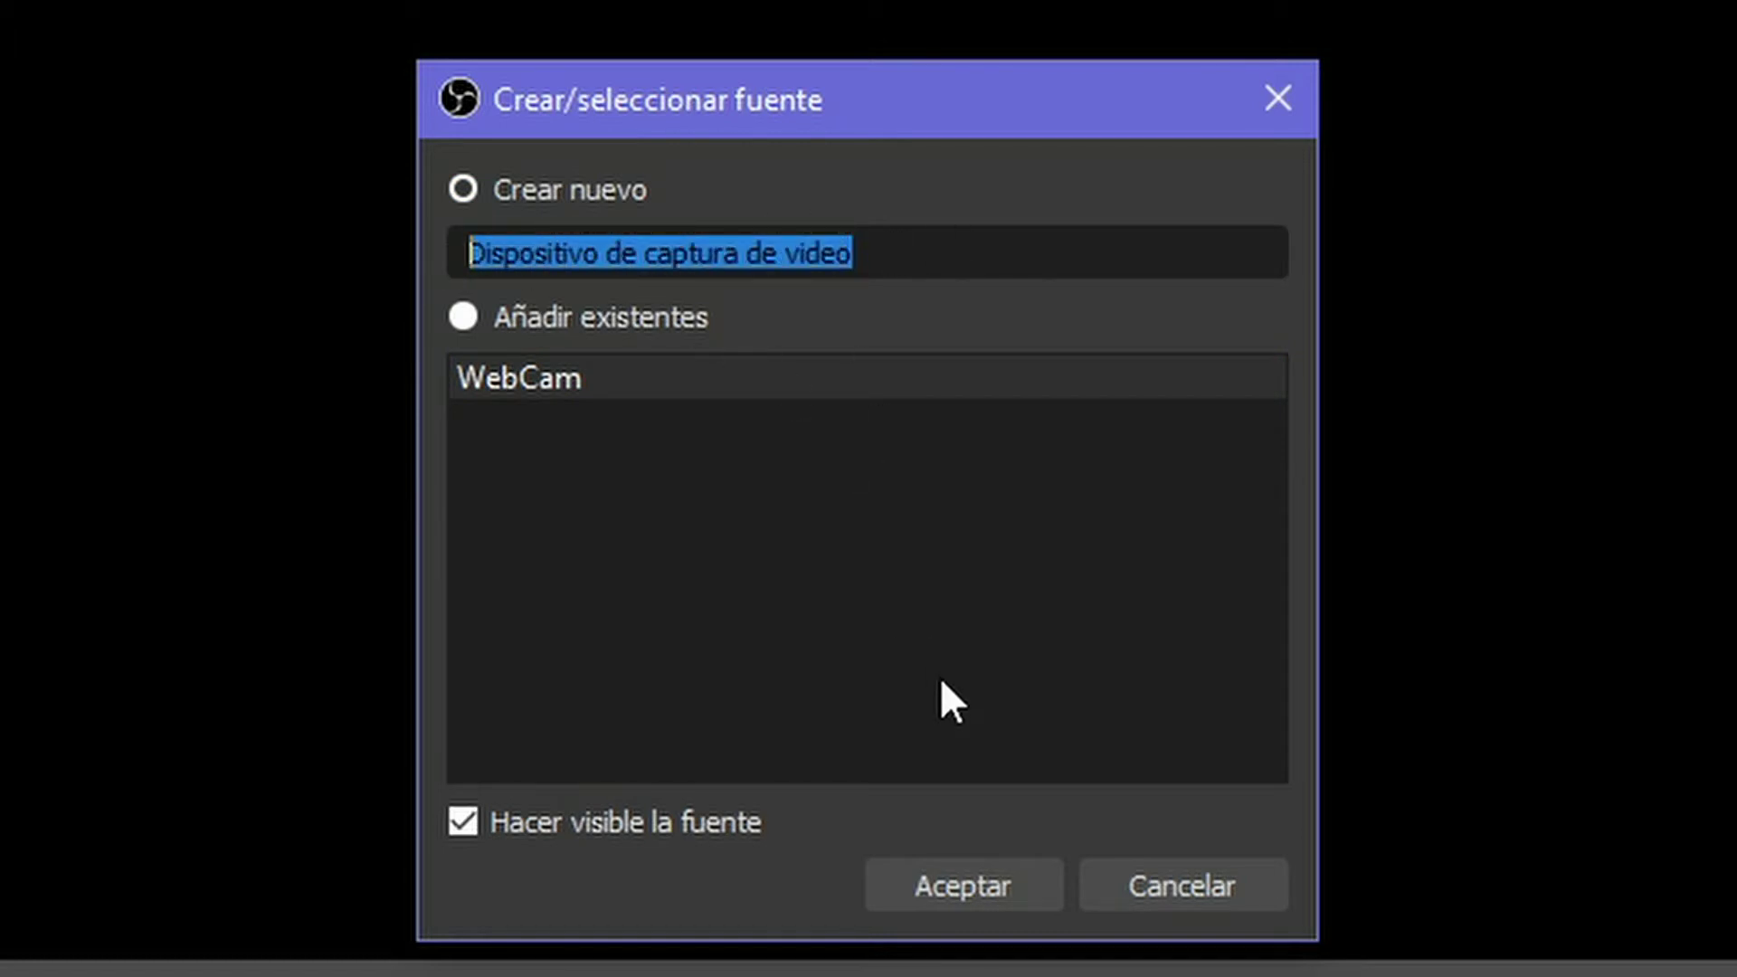
left_click(975, 888)
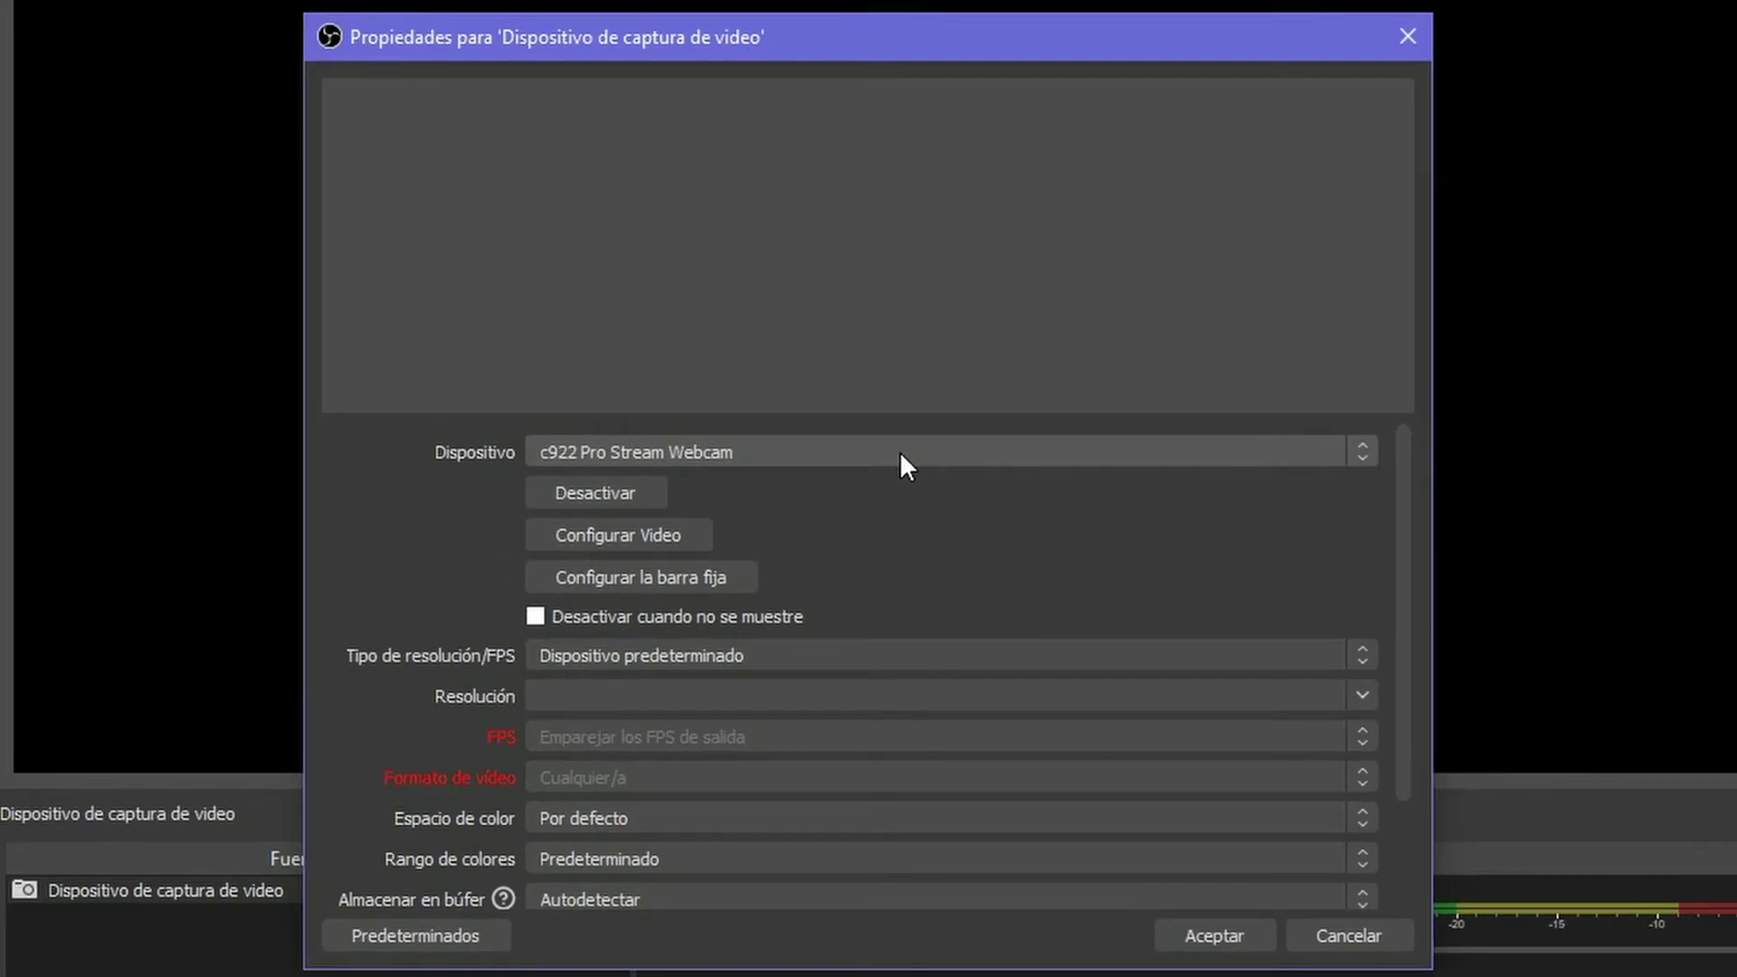
Set the capture device to c922 Pro Stream Webcam with the Personalizado resolution type at 1920x1080, and accept the properties
left_click(901, 454)
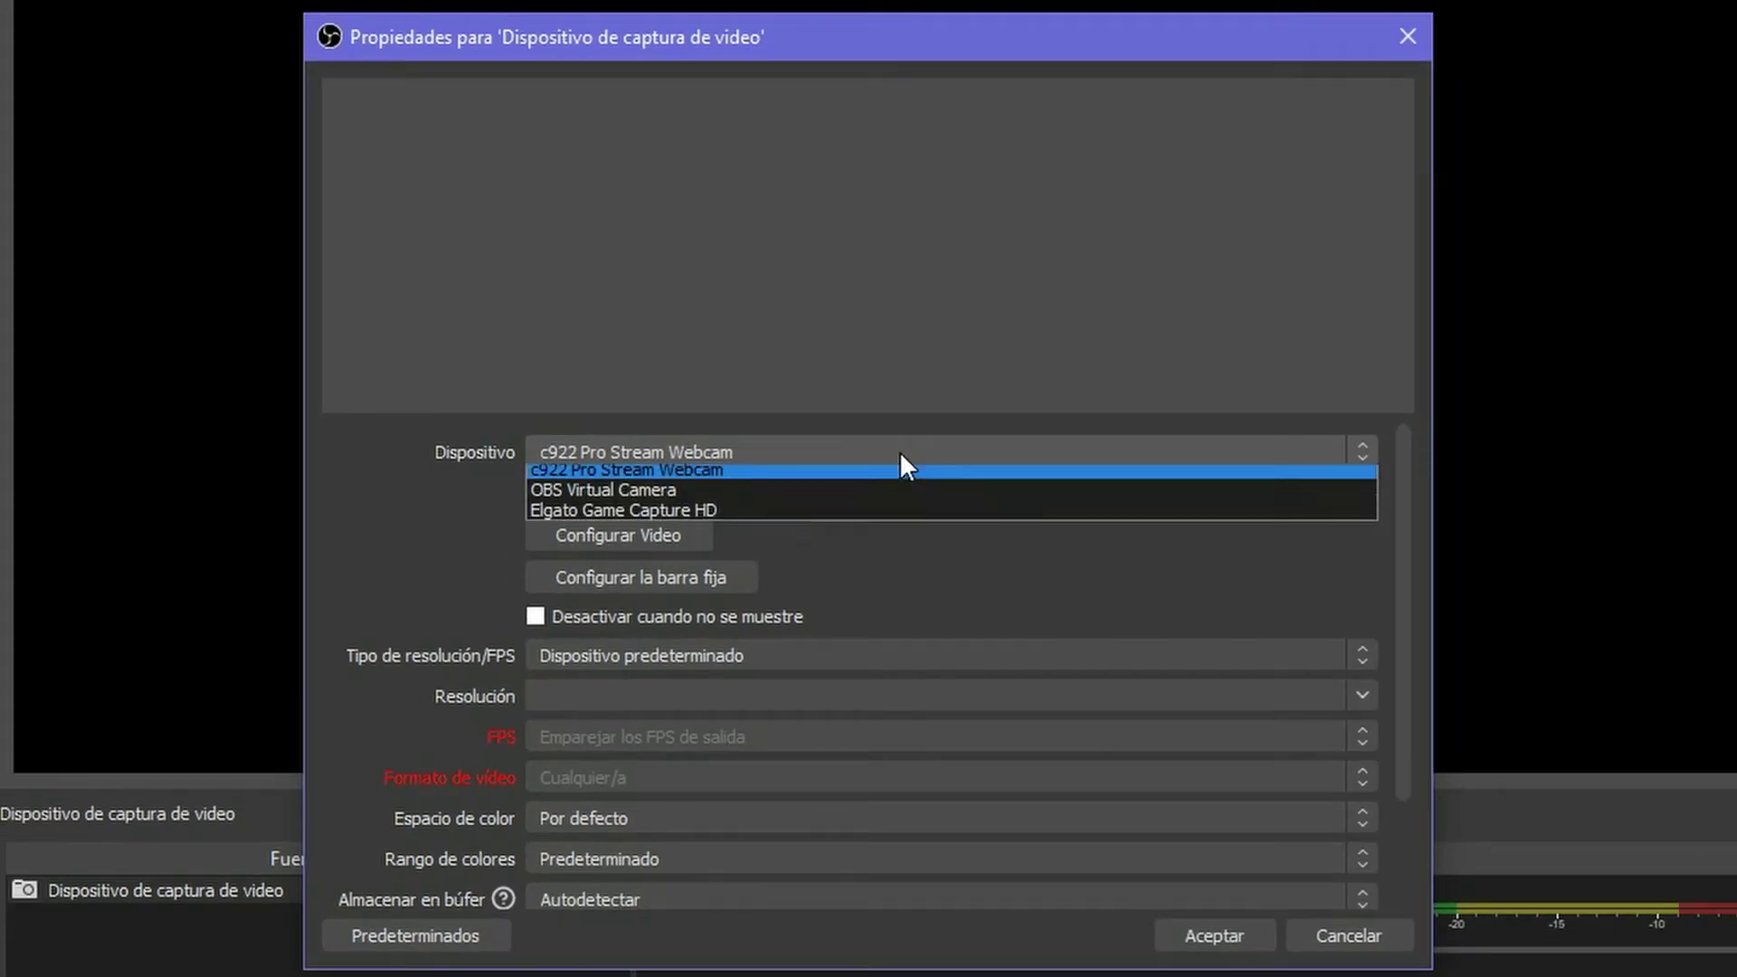
left_click(849, 476)
scroll(851, 476, "down", 3)
scroll(897, 566, "up", 3)
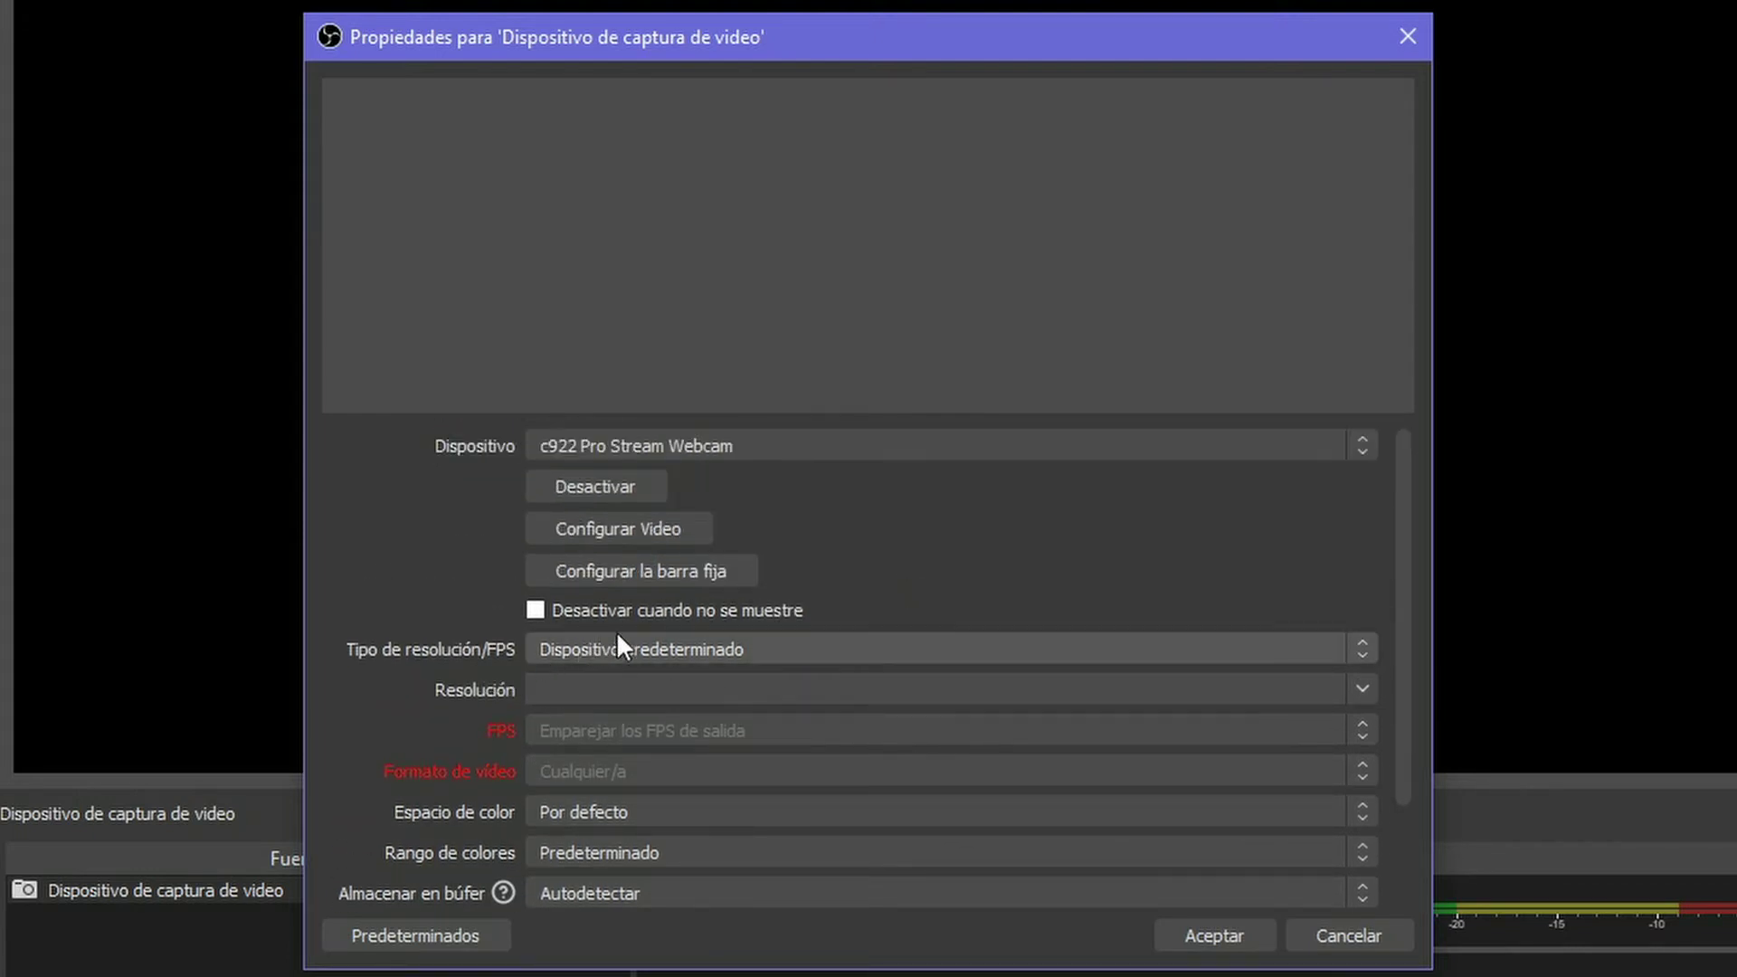
left_click(751, 648)
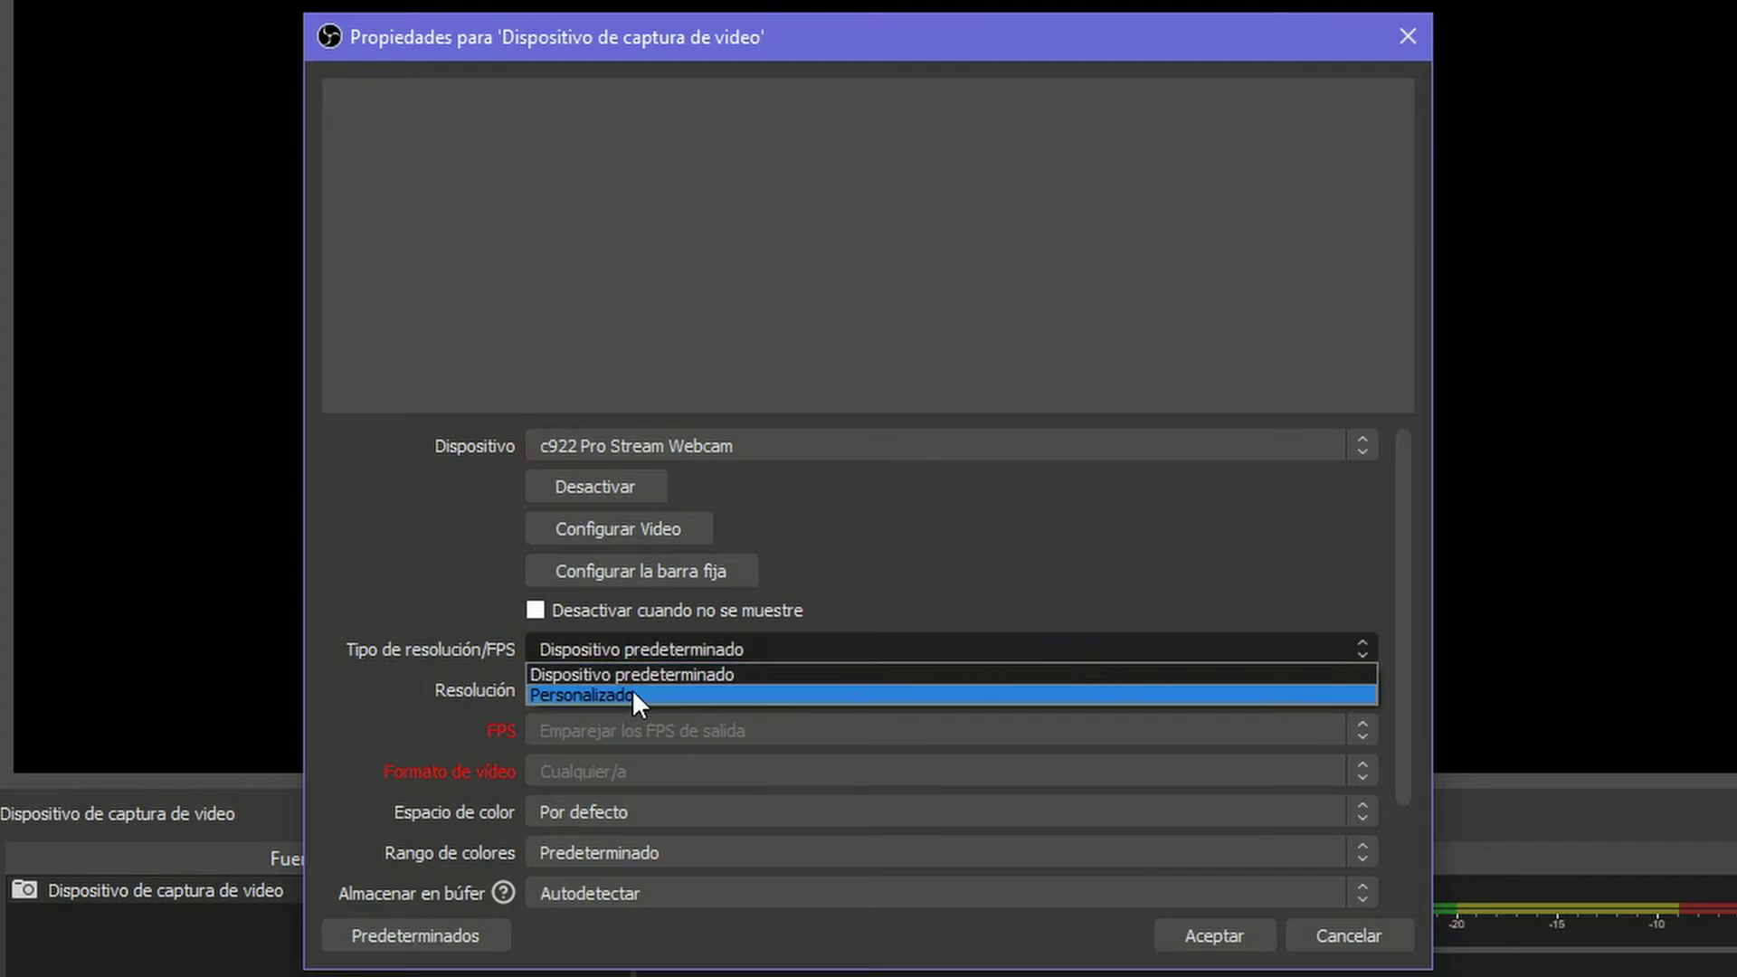
left_click(627, 694)
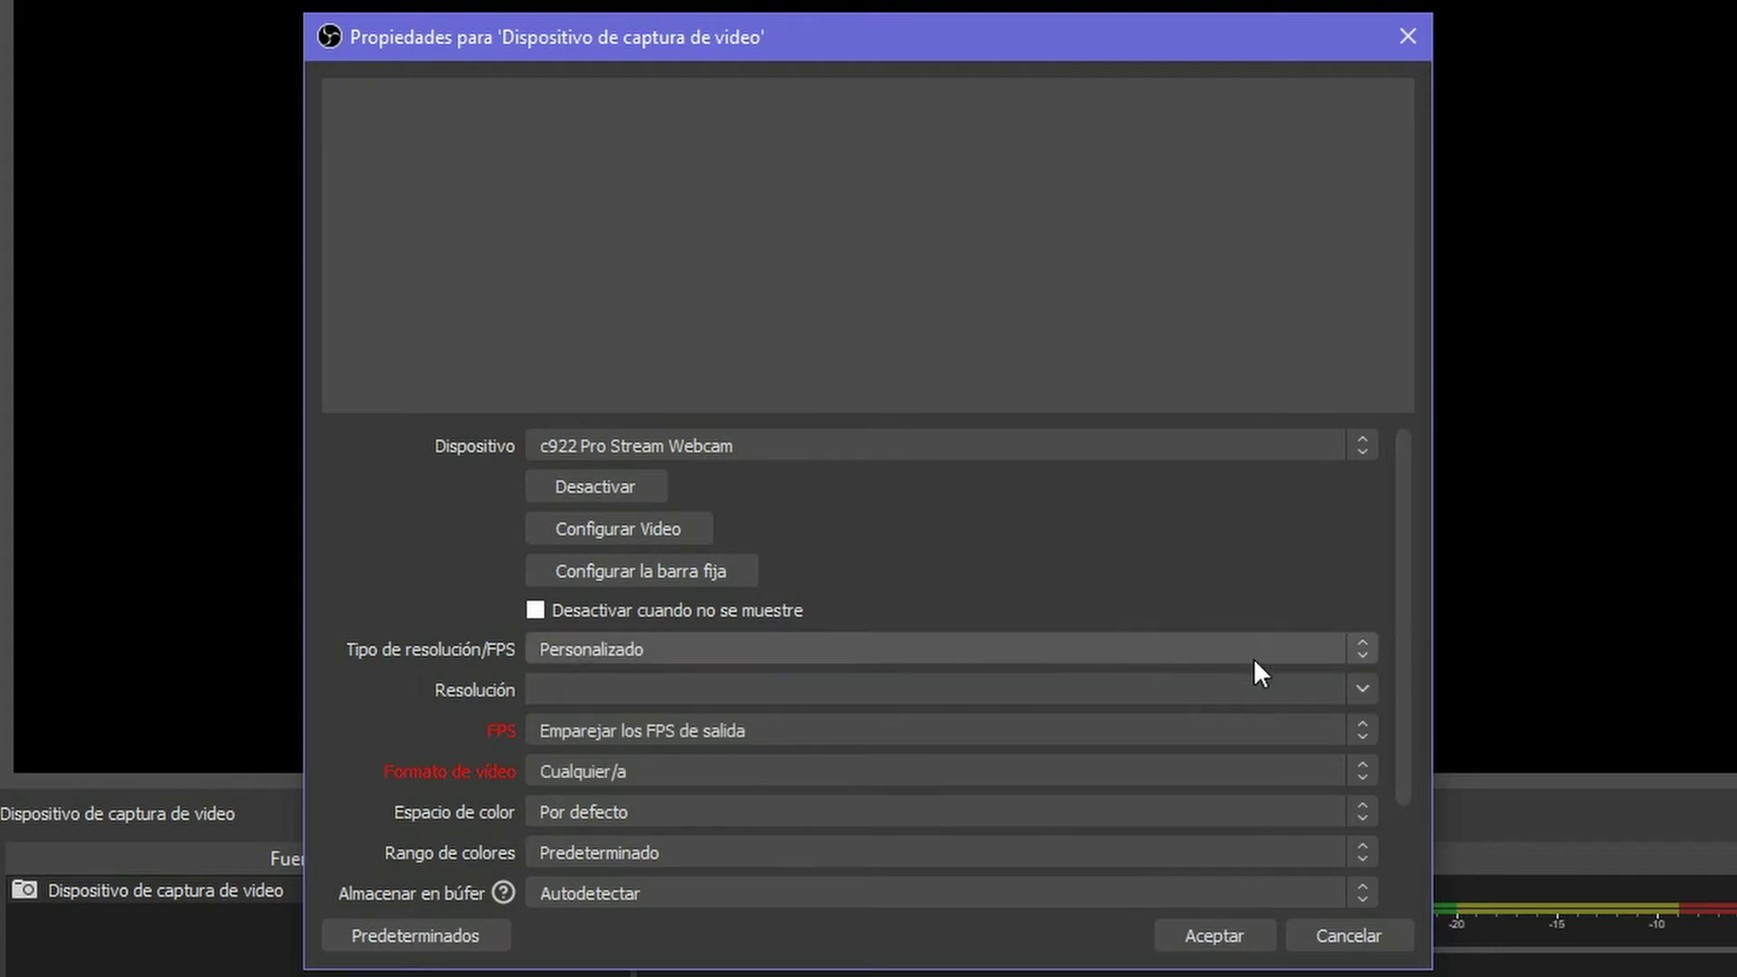
left_click(1359, 689)
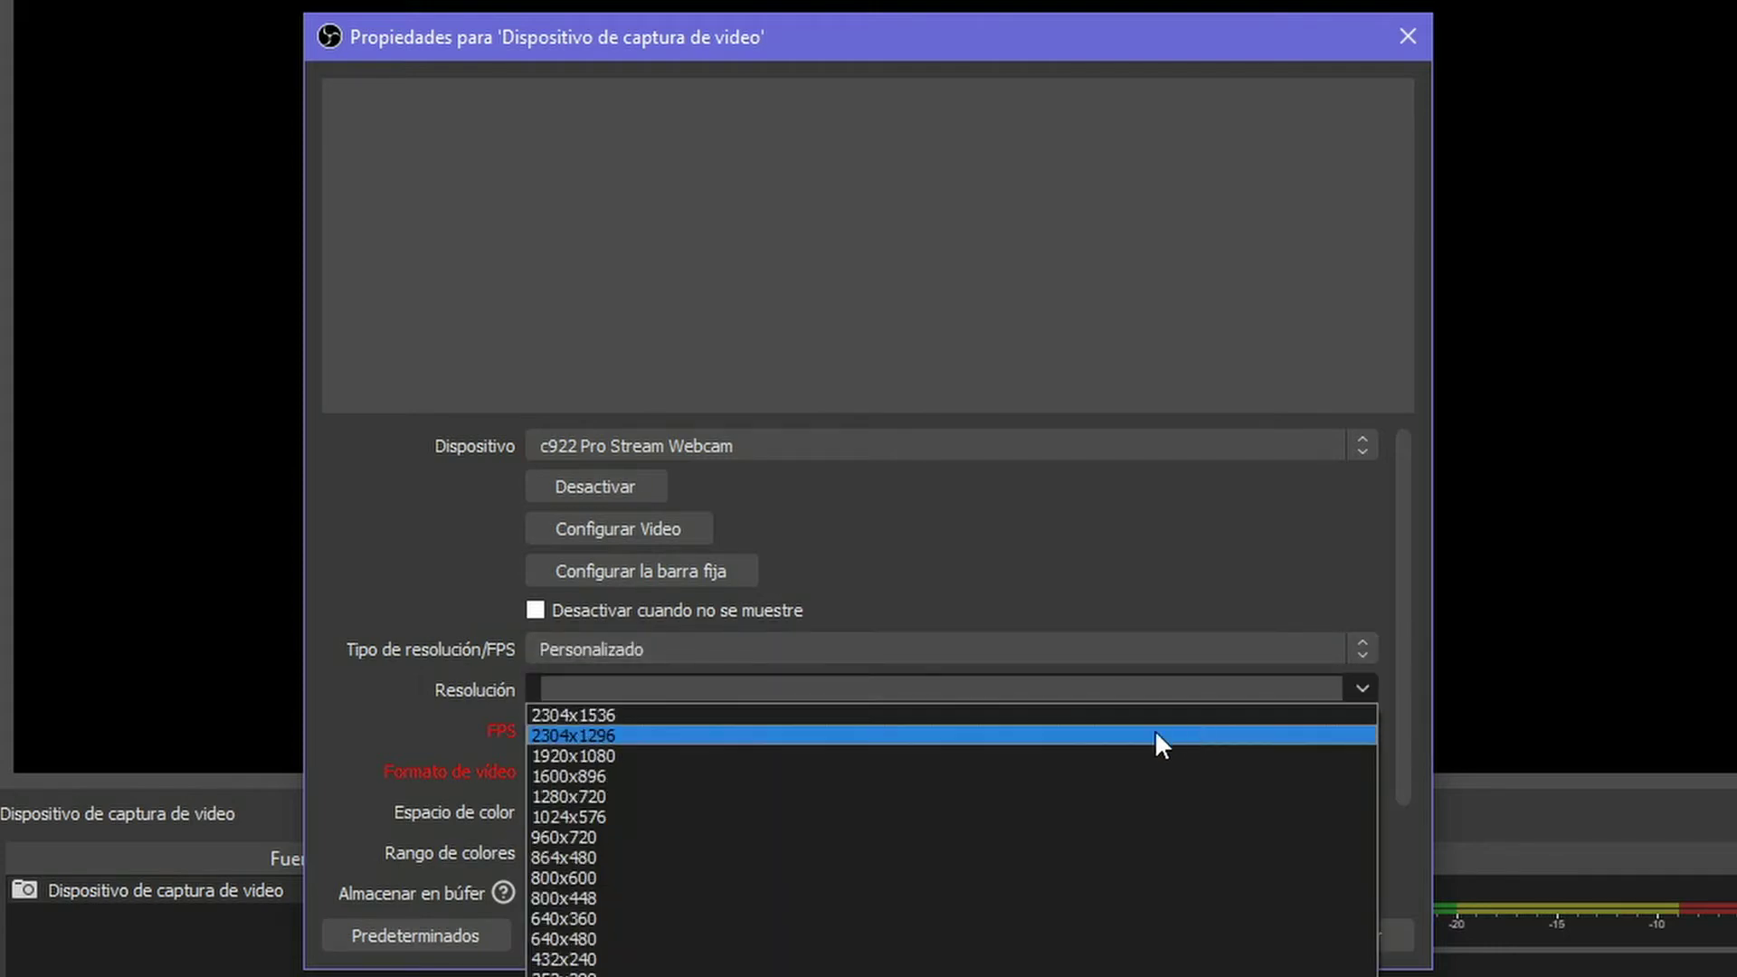
left_click(583, 755)
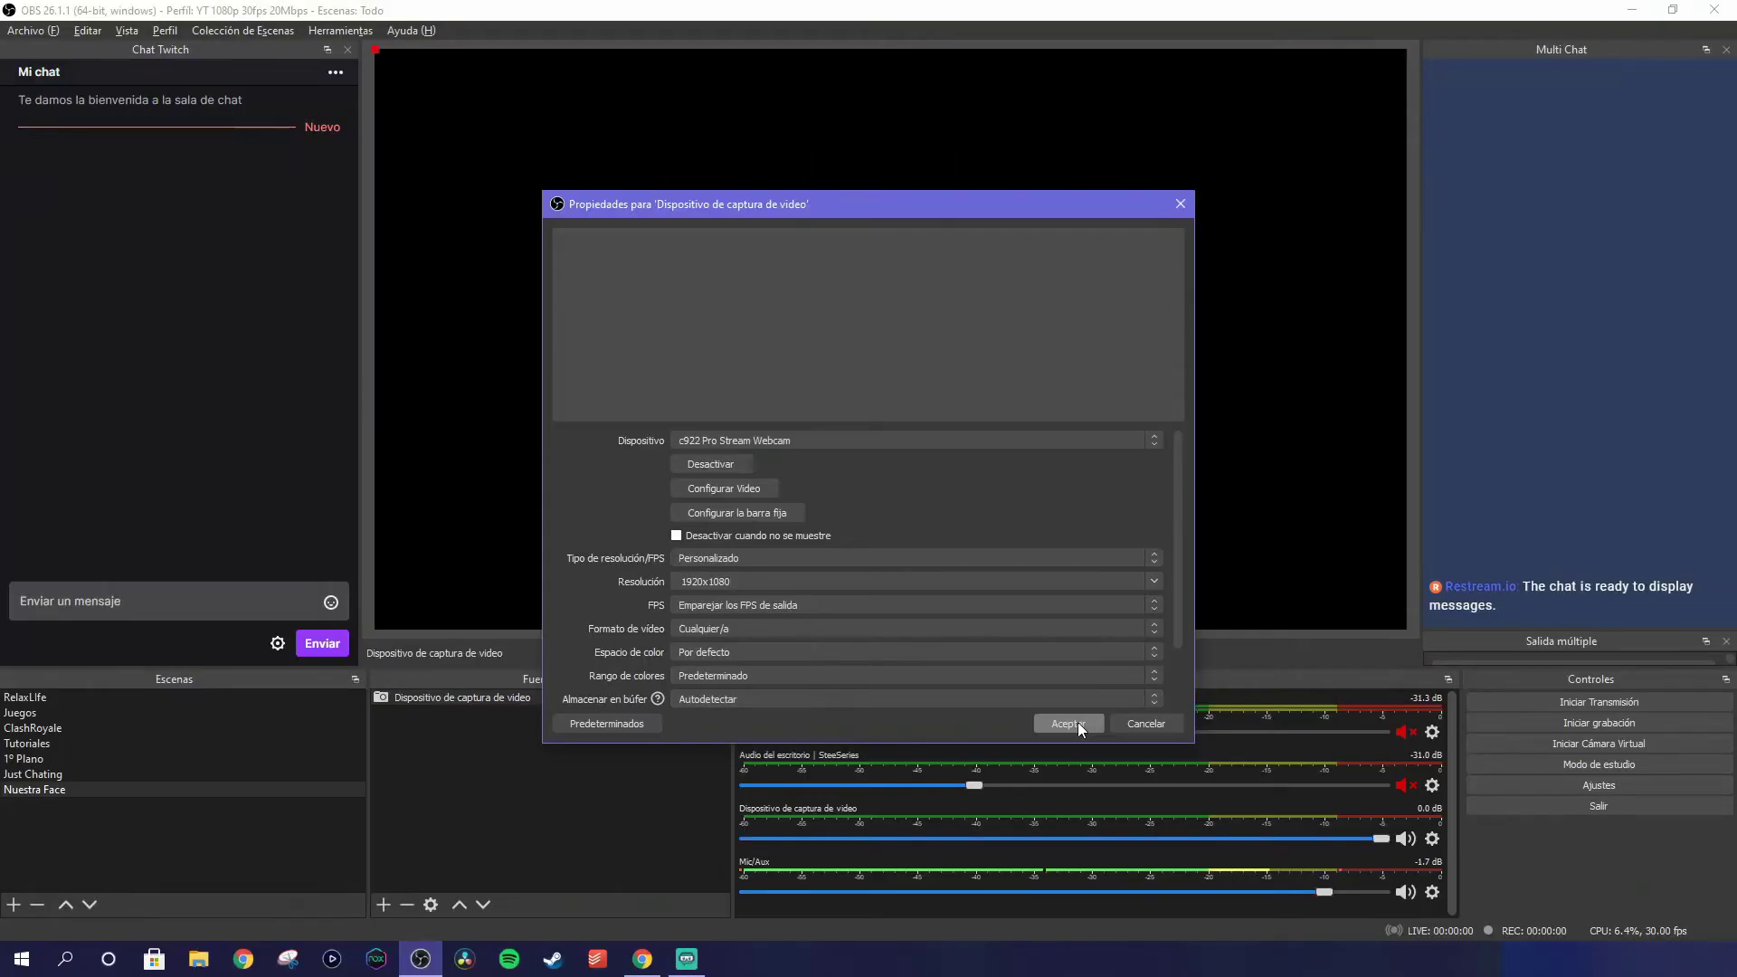
left_click(1078, 722)
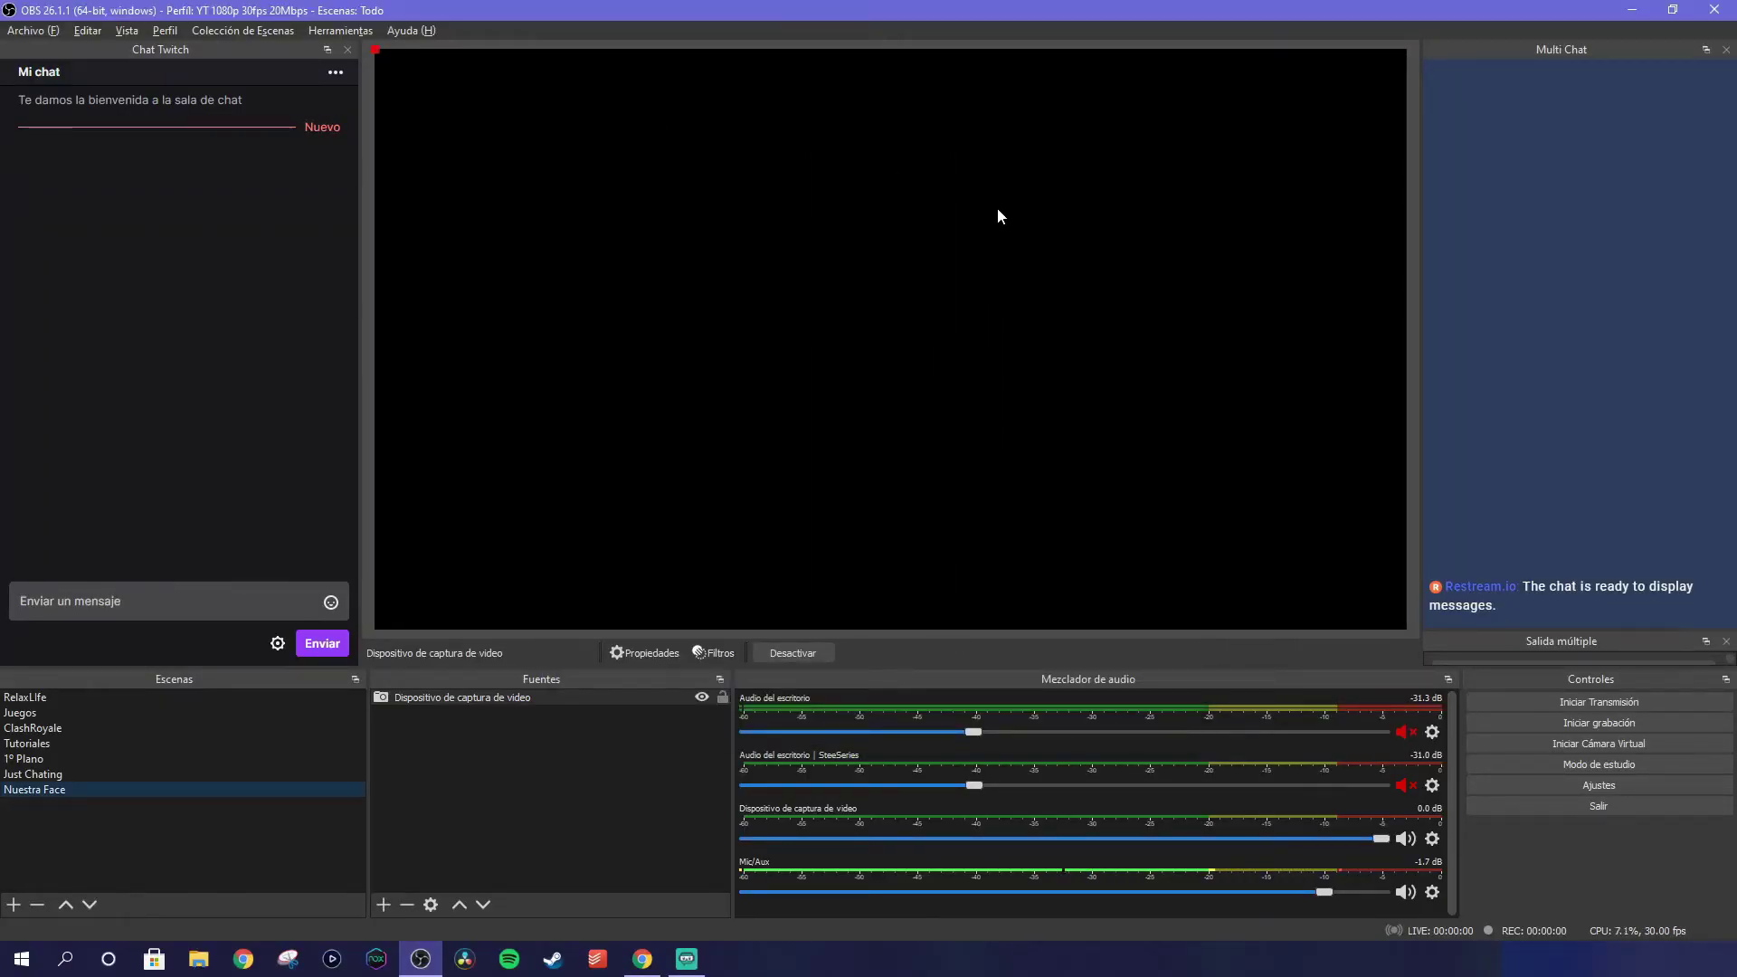
Delete the Dispositivo de captura de video source from the Nuestra Face scene and confirm the removal
left_click(477, 697)
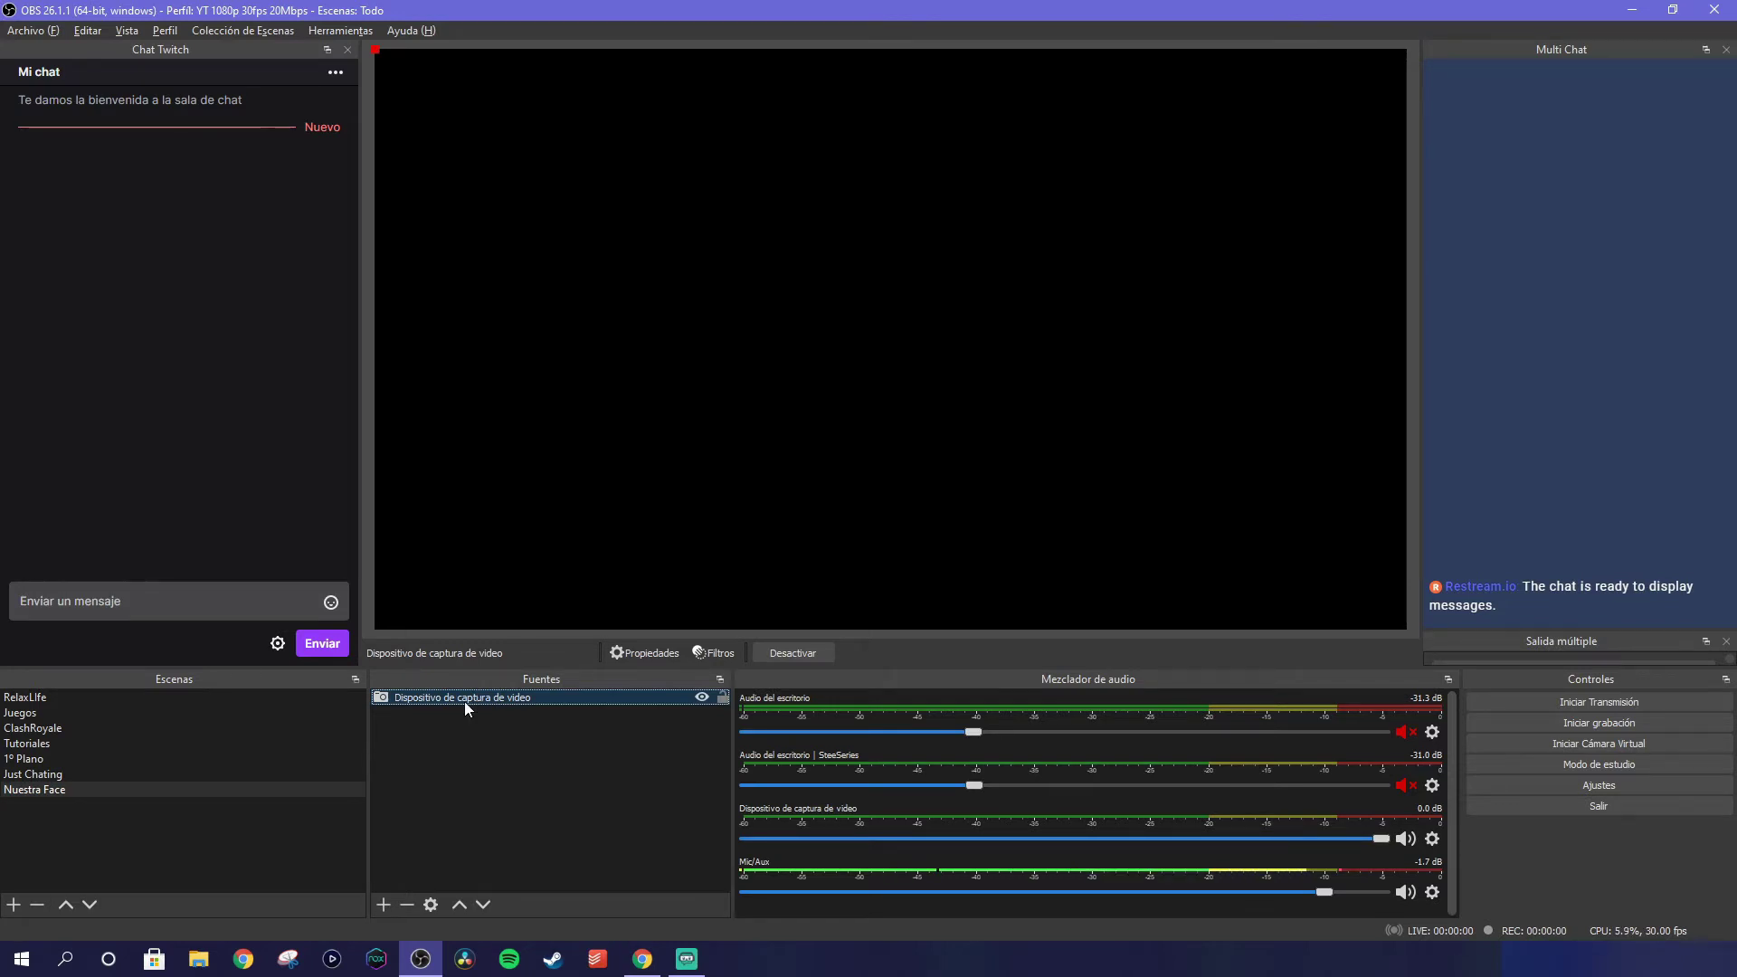
left_click(406, 905)
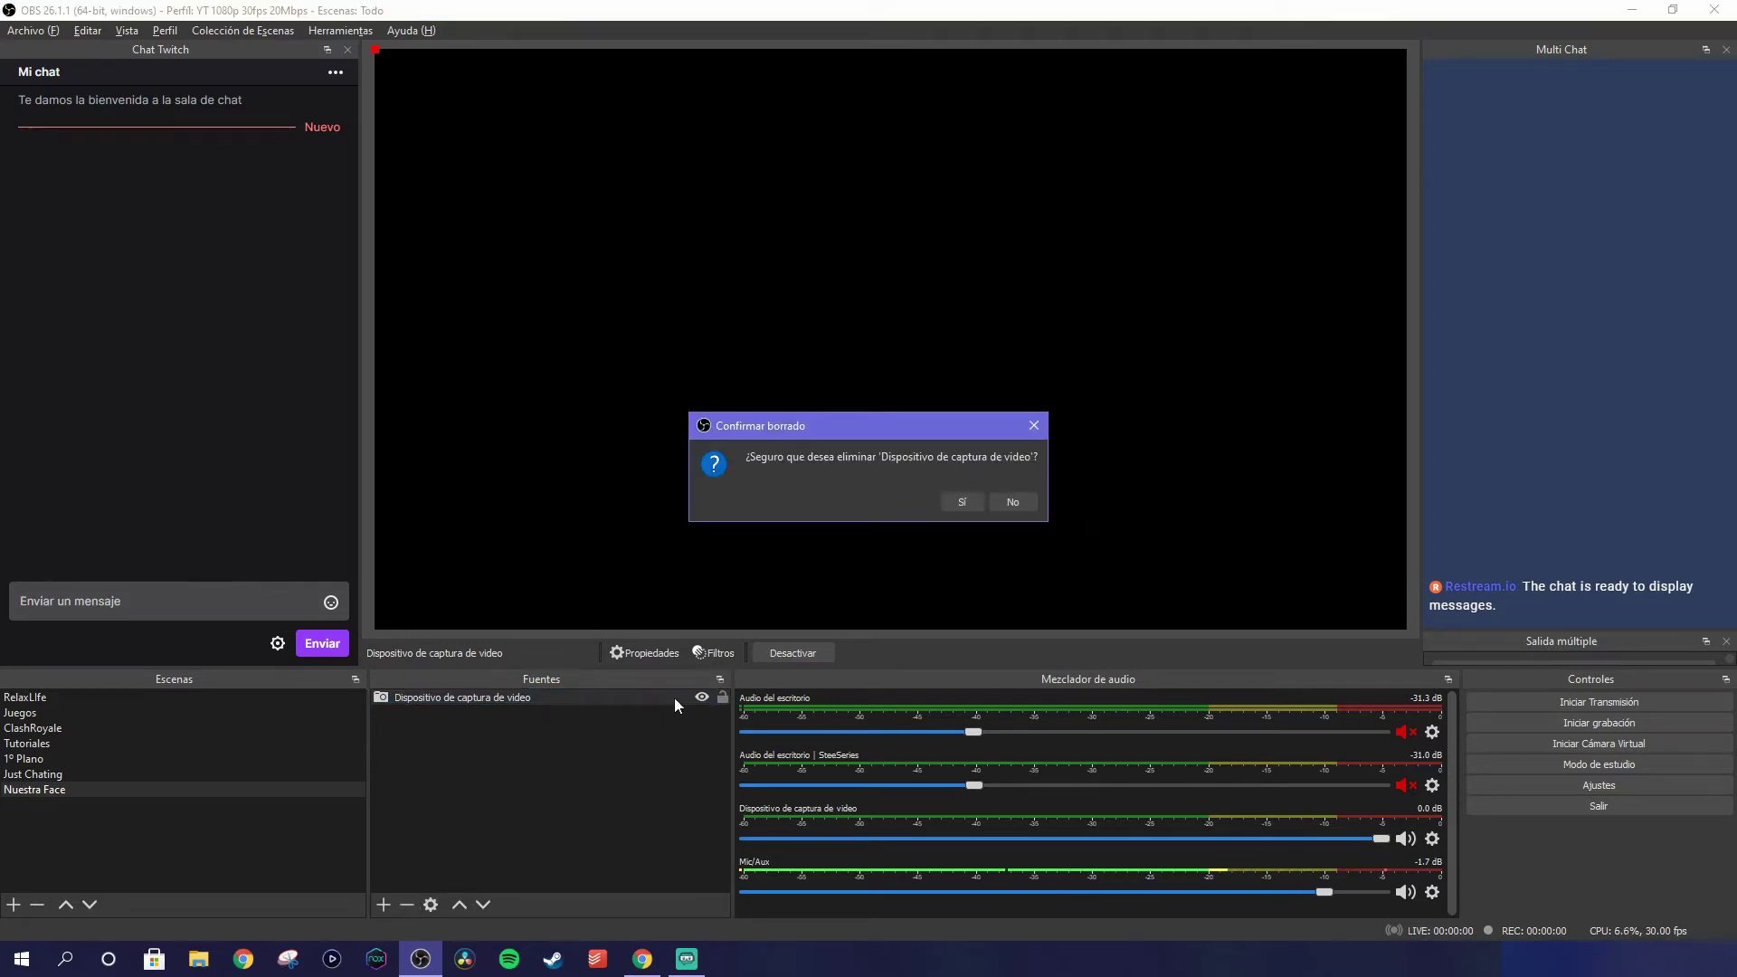
left_click(963, 502)
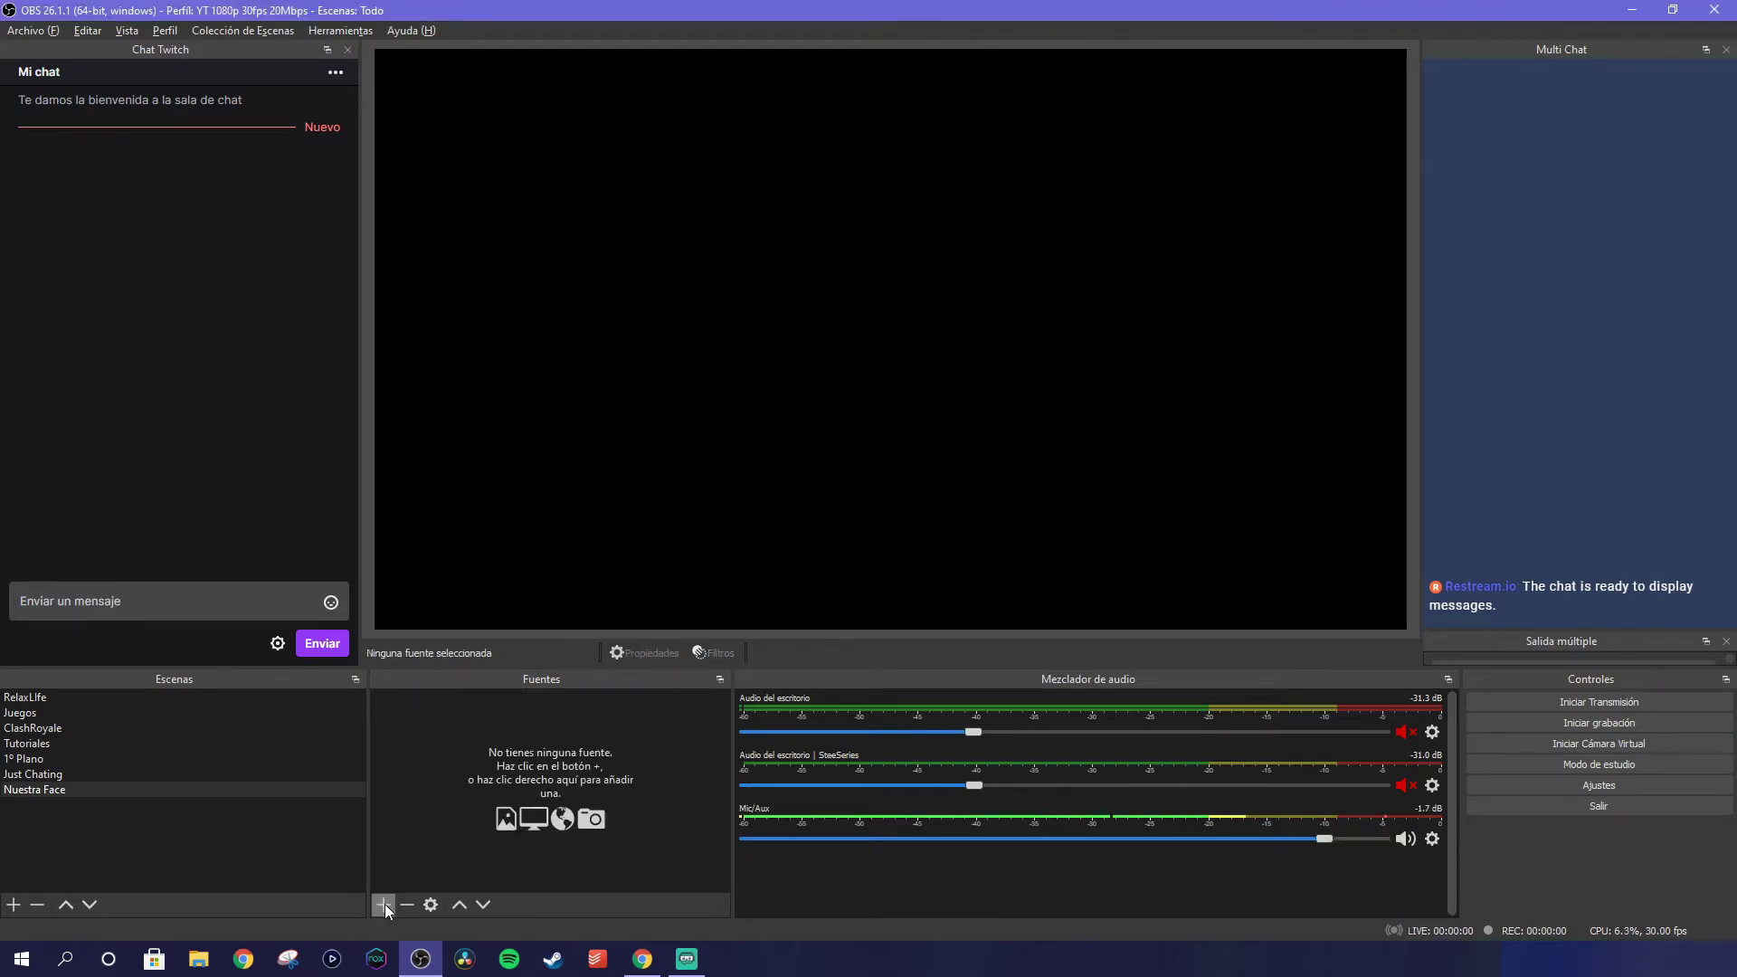
Add the existing WebCam source to the Nuestra Face scene as a video capture device
left_click(384, 904)
left_click(479, 681)
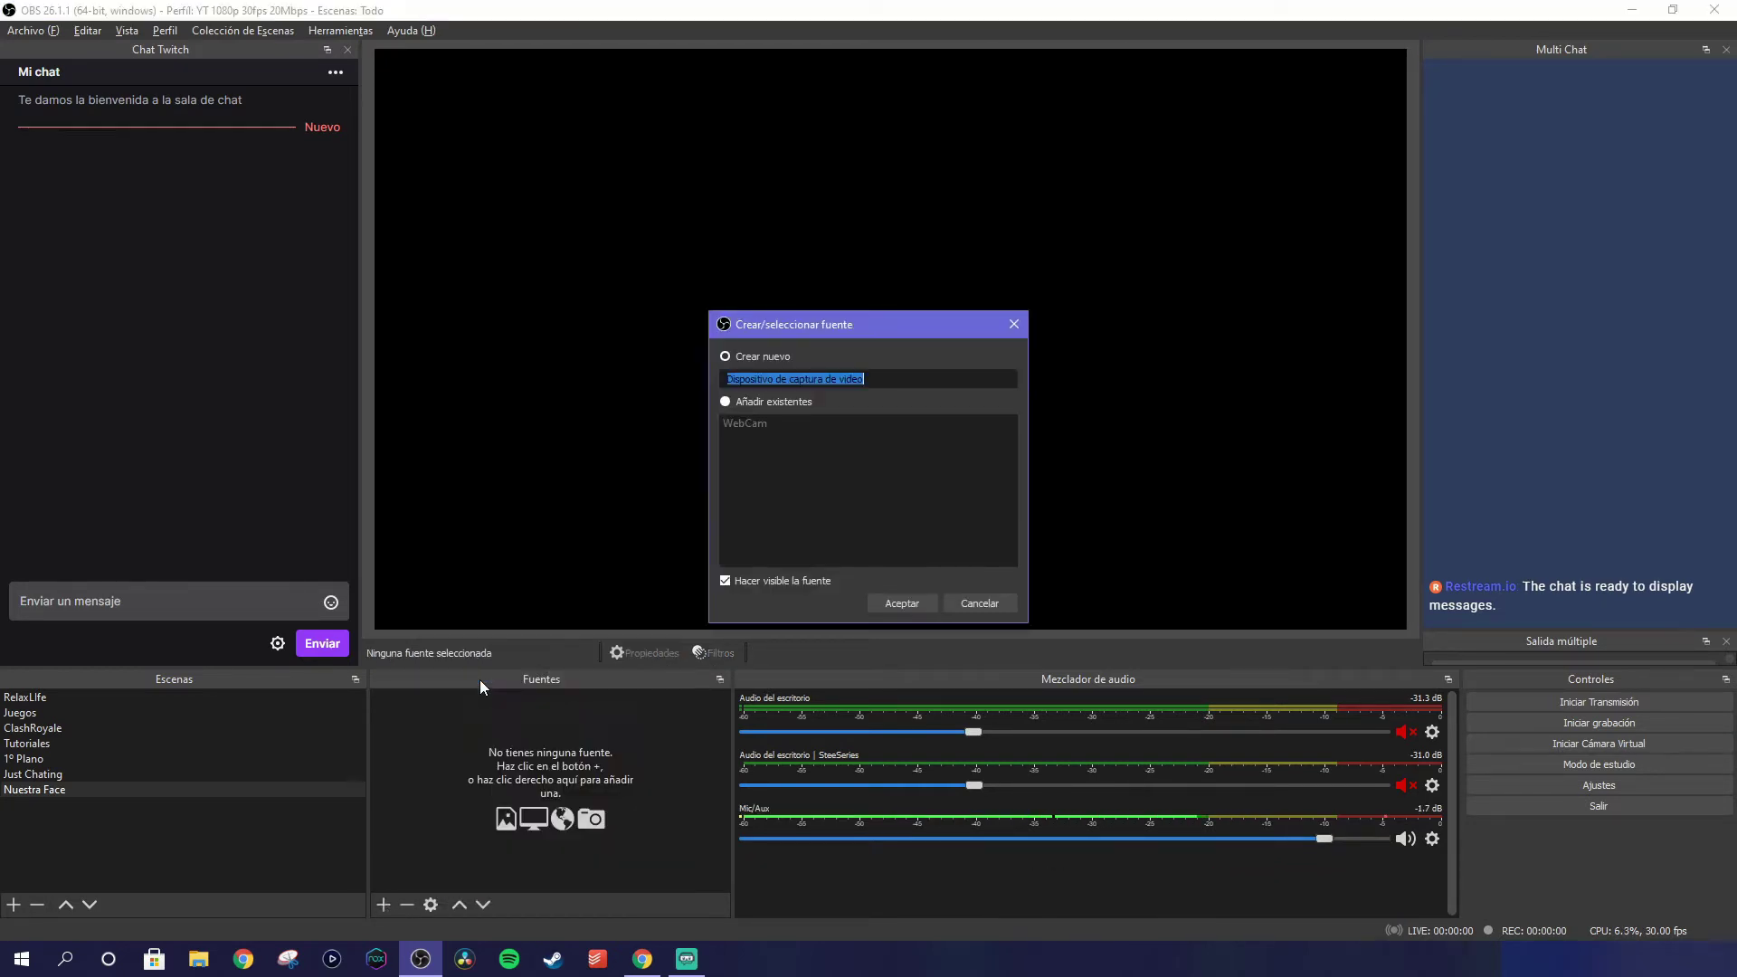
left_click(770, 401)
left_click(747, 424)
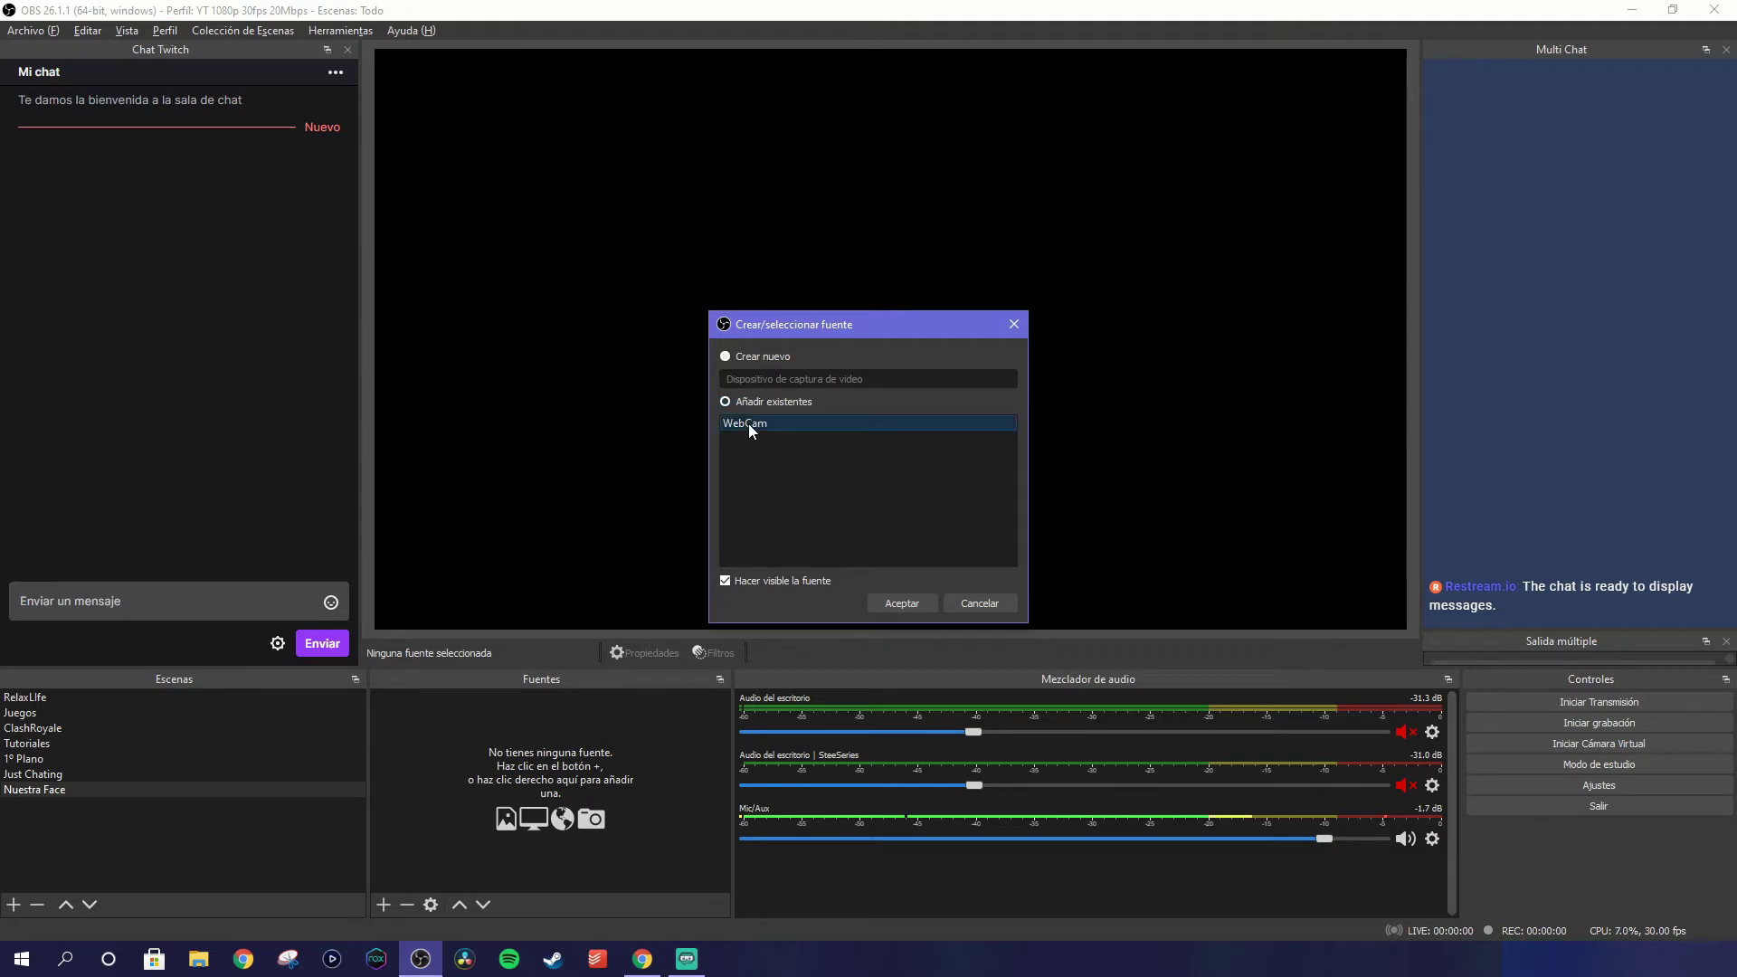
left_click(886, 603)
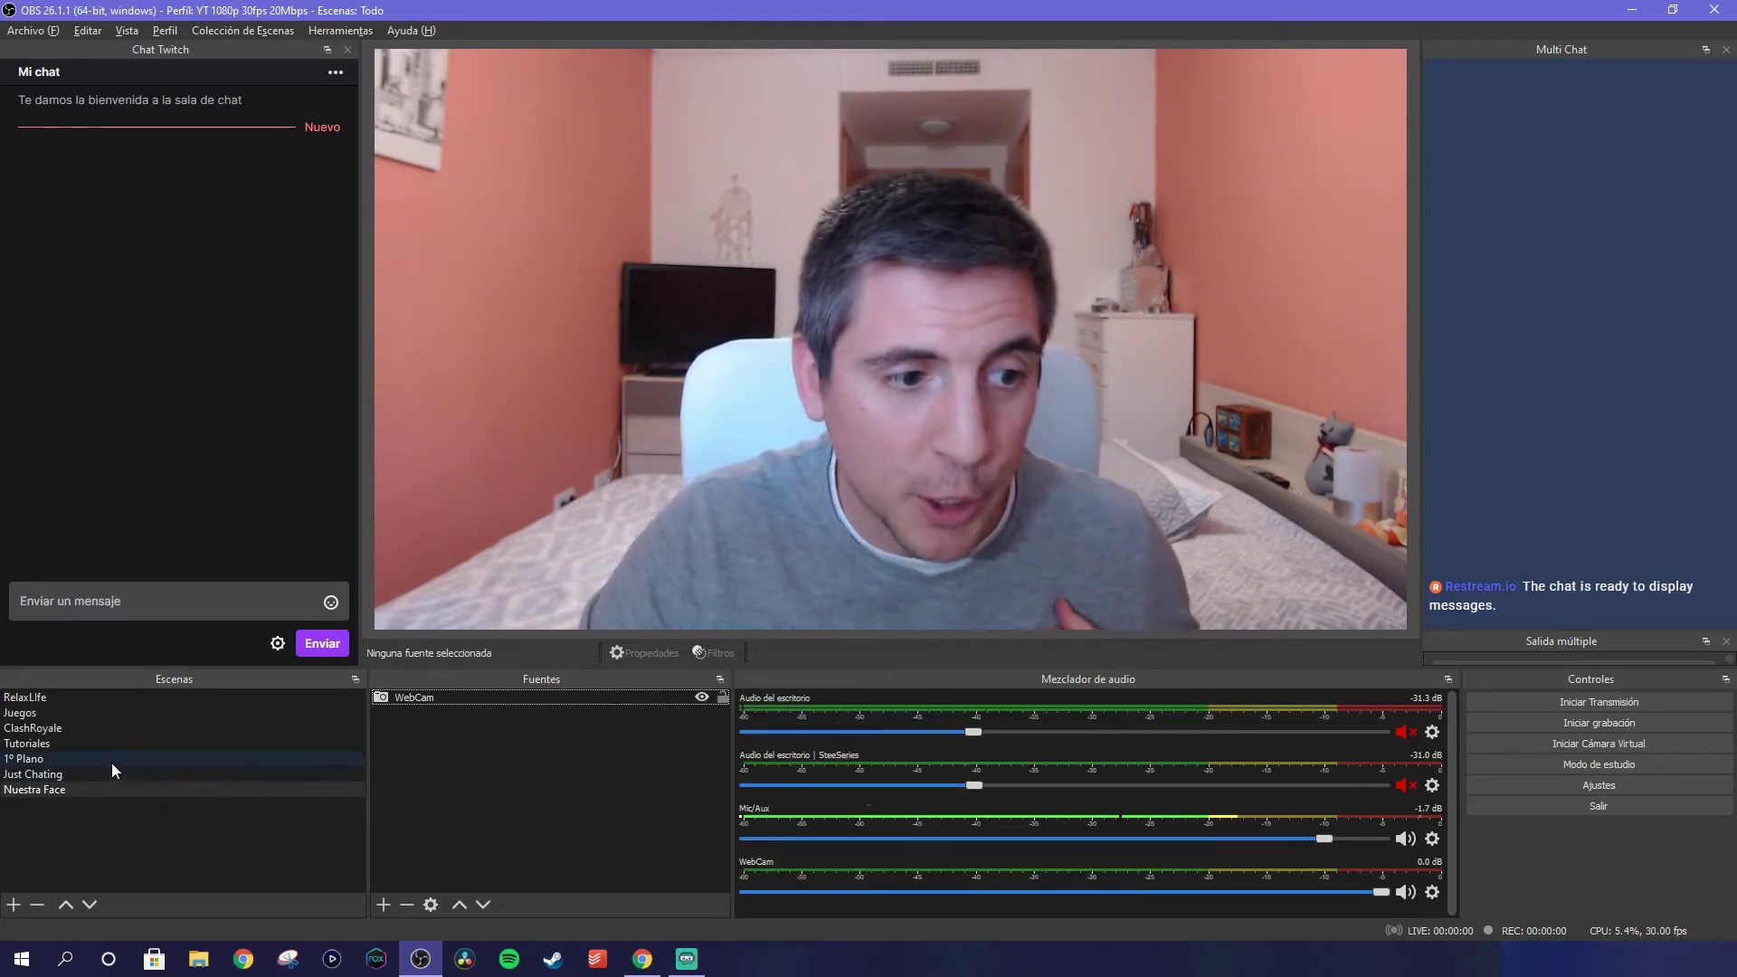
View the 1º Plano, Tutoriales and Just Chating scenes to compare their layouts, and return to Tutoriales
left_click(111, 763)
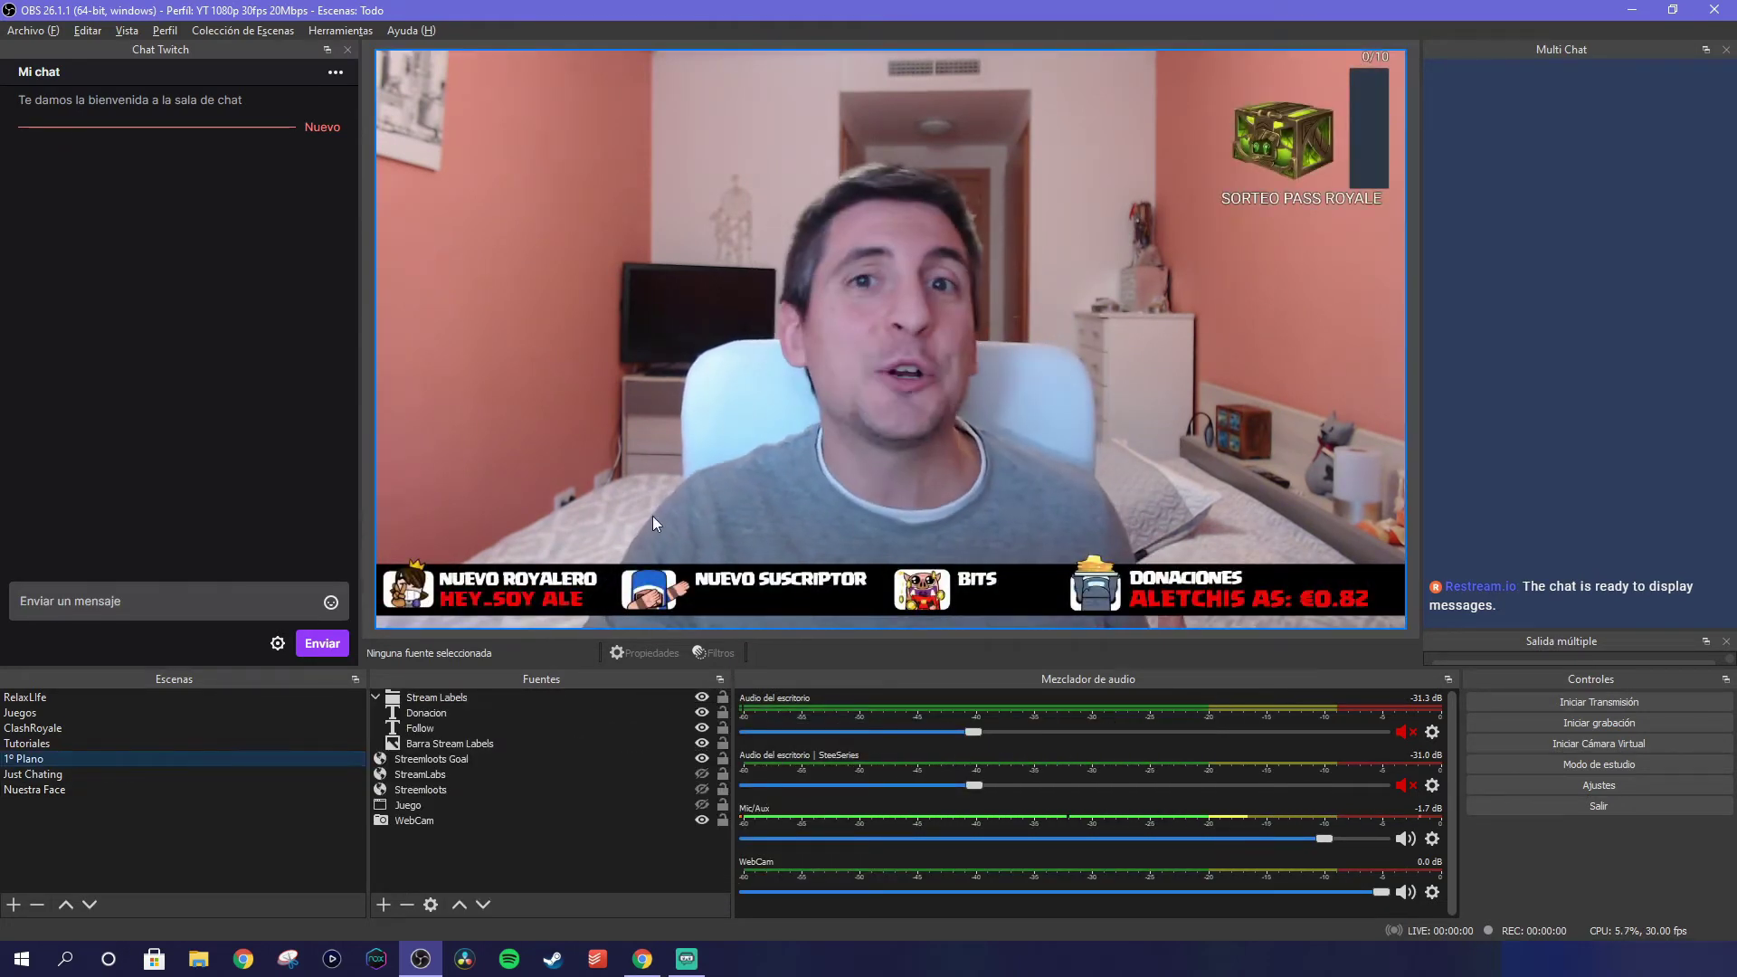
left_click(830, 514)
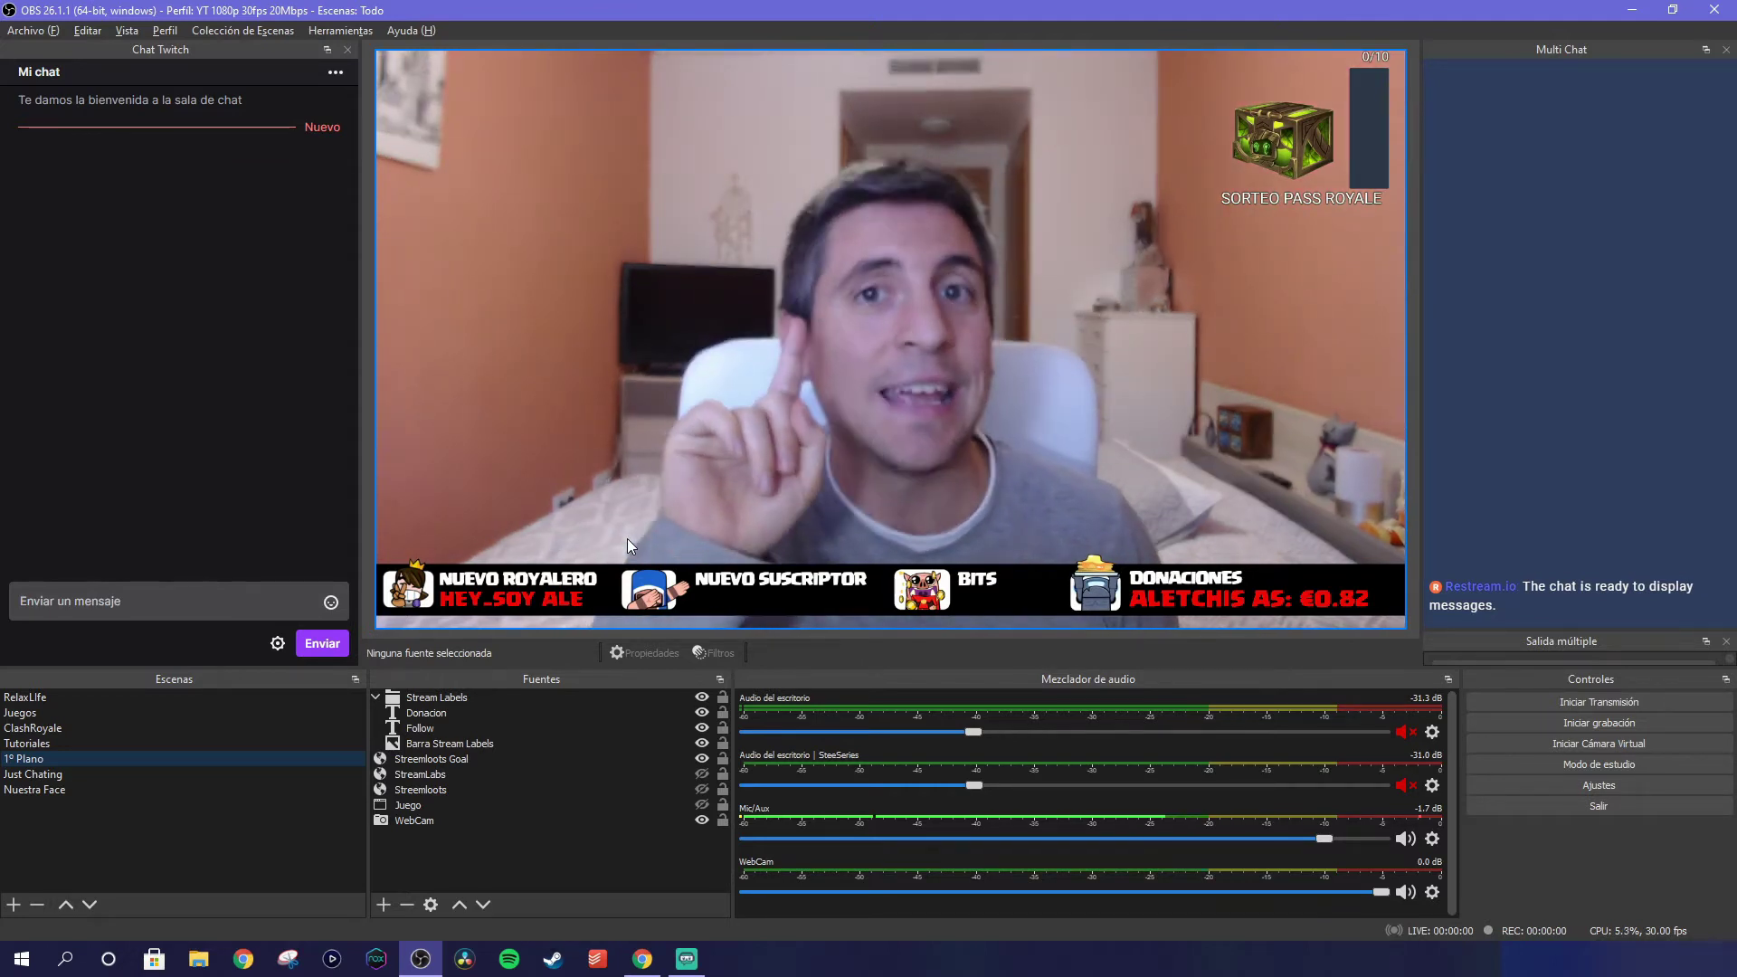
left_click(27, 742)
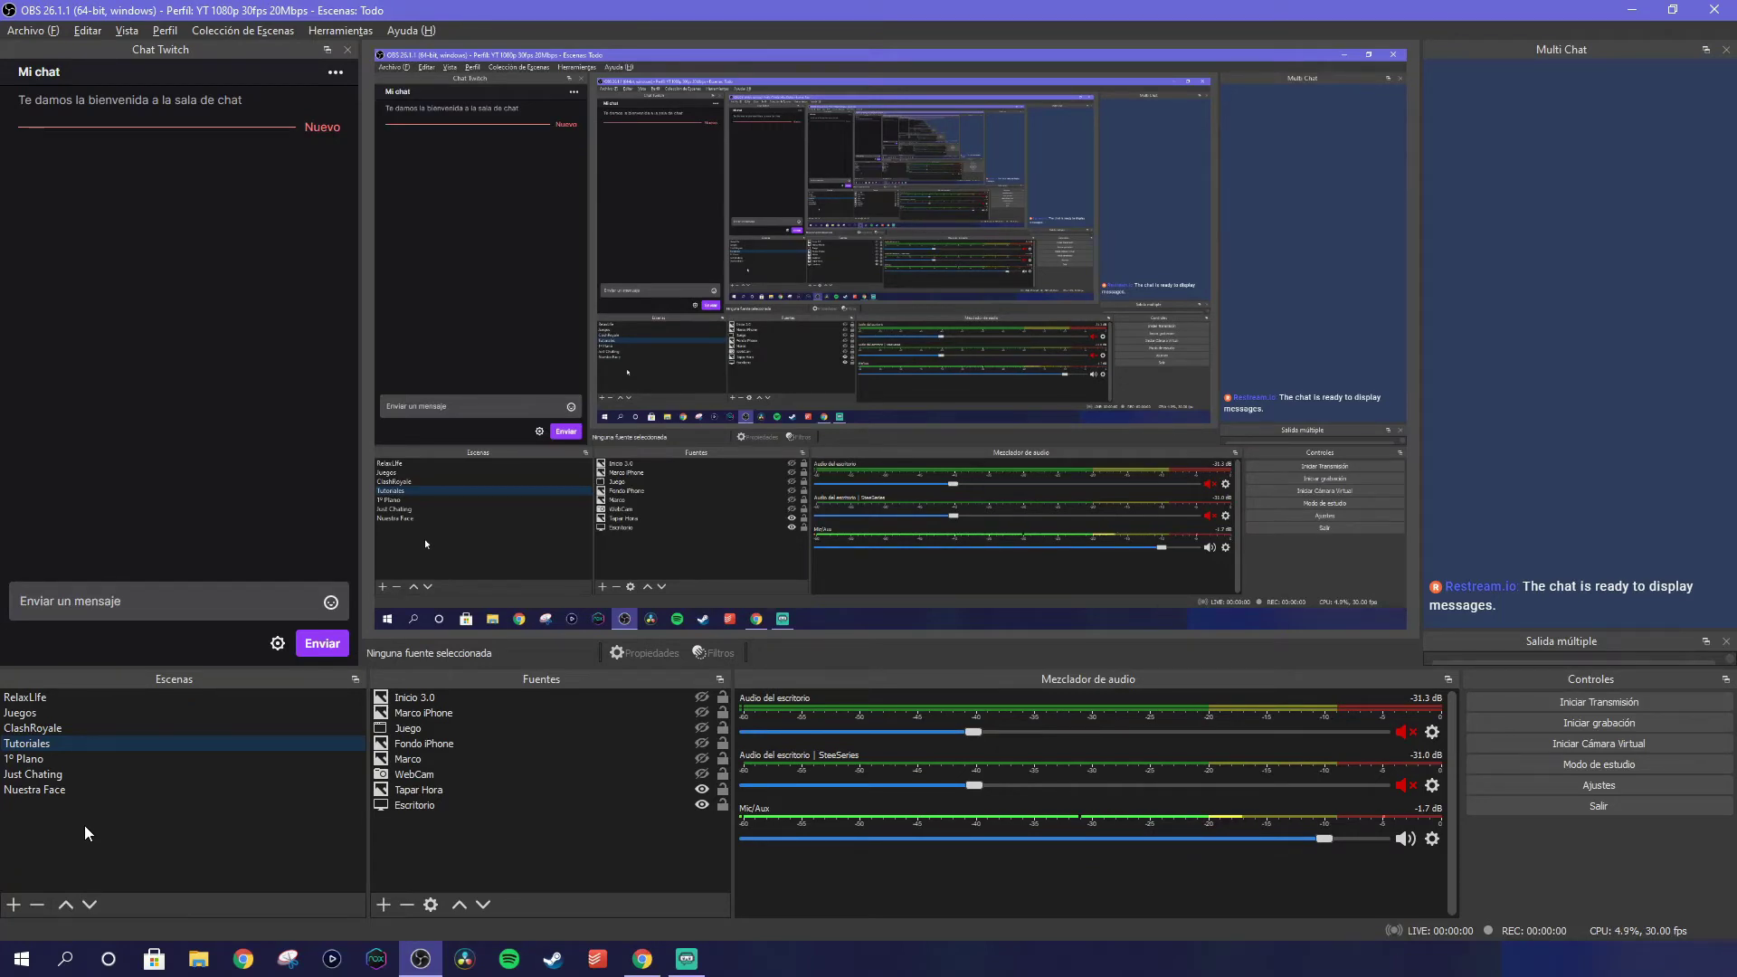
left_click(76, 778)
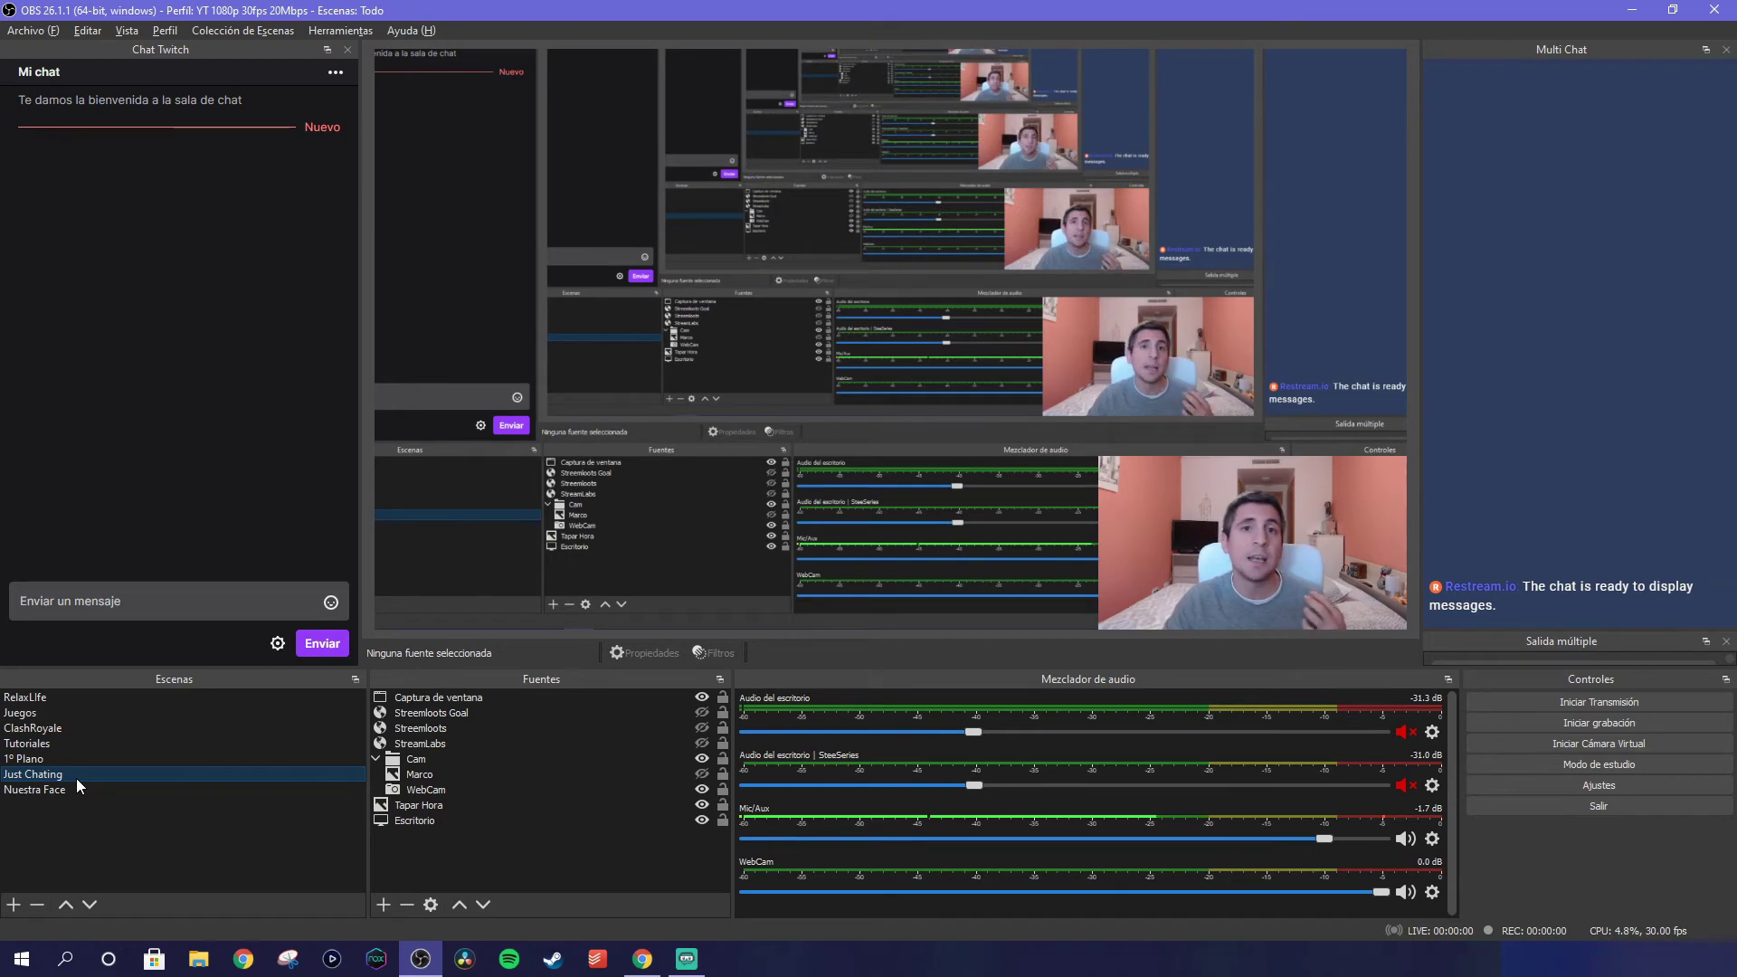
key("Up")
key("Up")
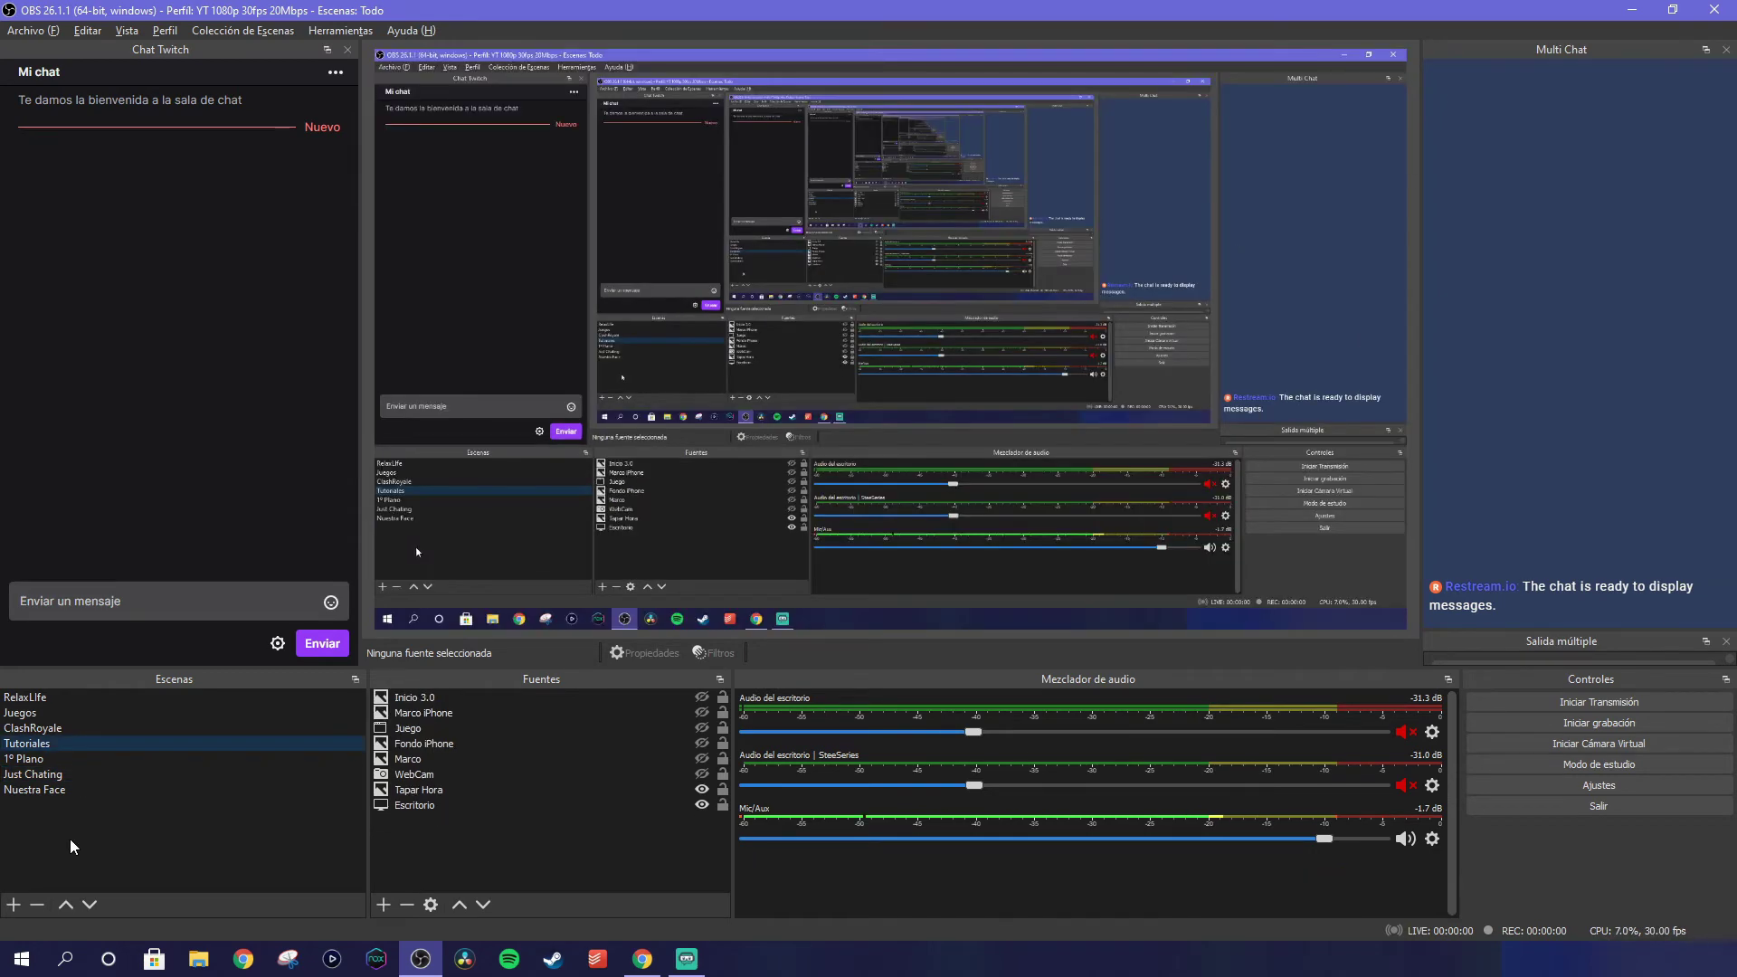
Add a new scene named Charla
left_click(14, 905)
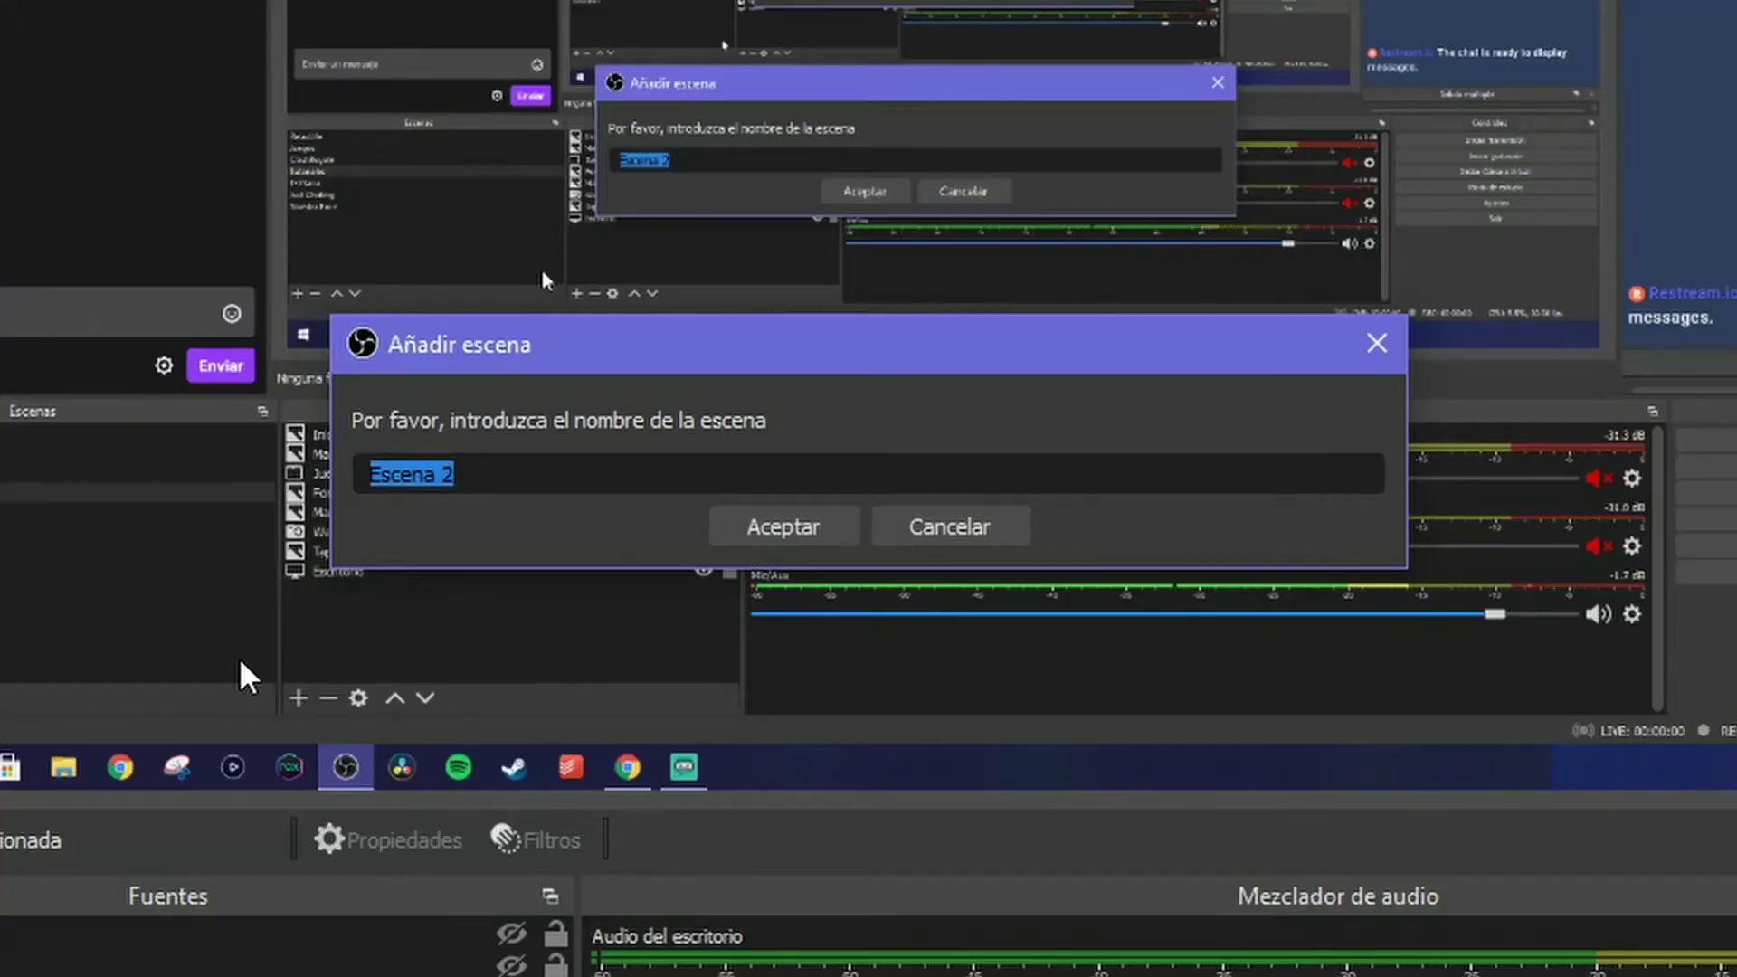
type("Charla")
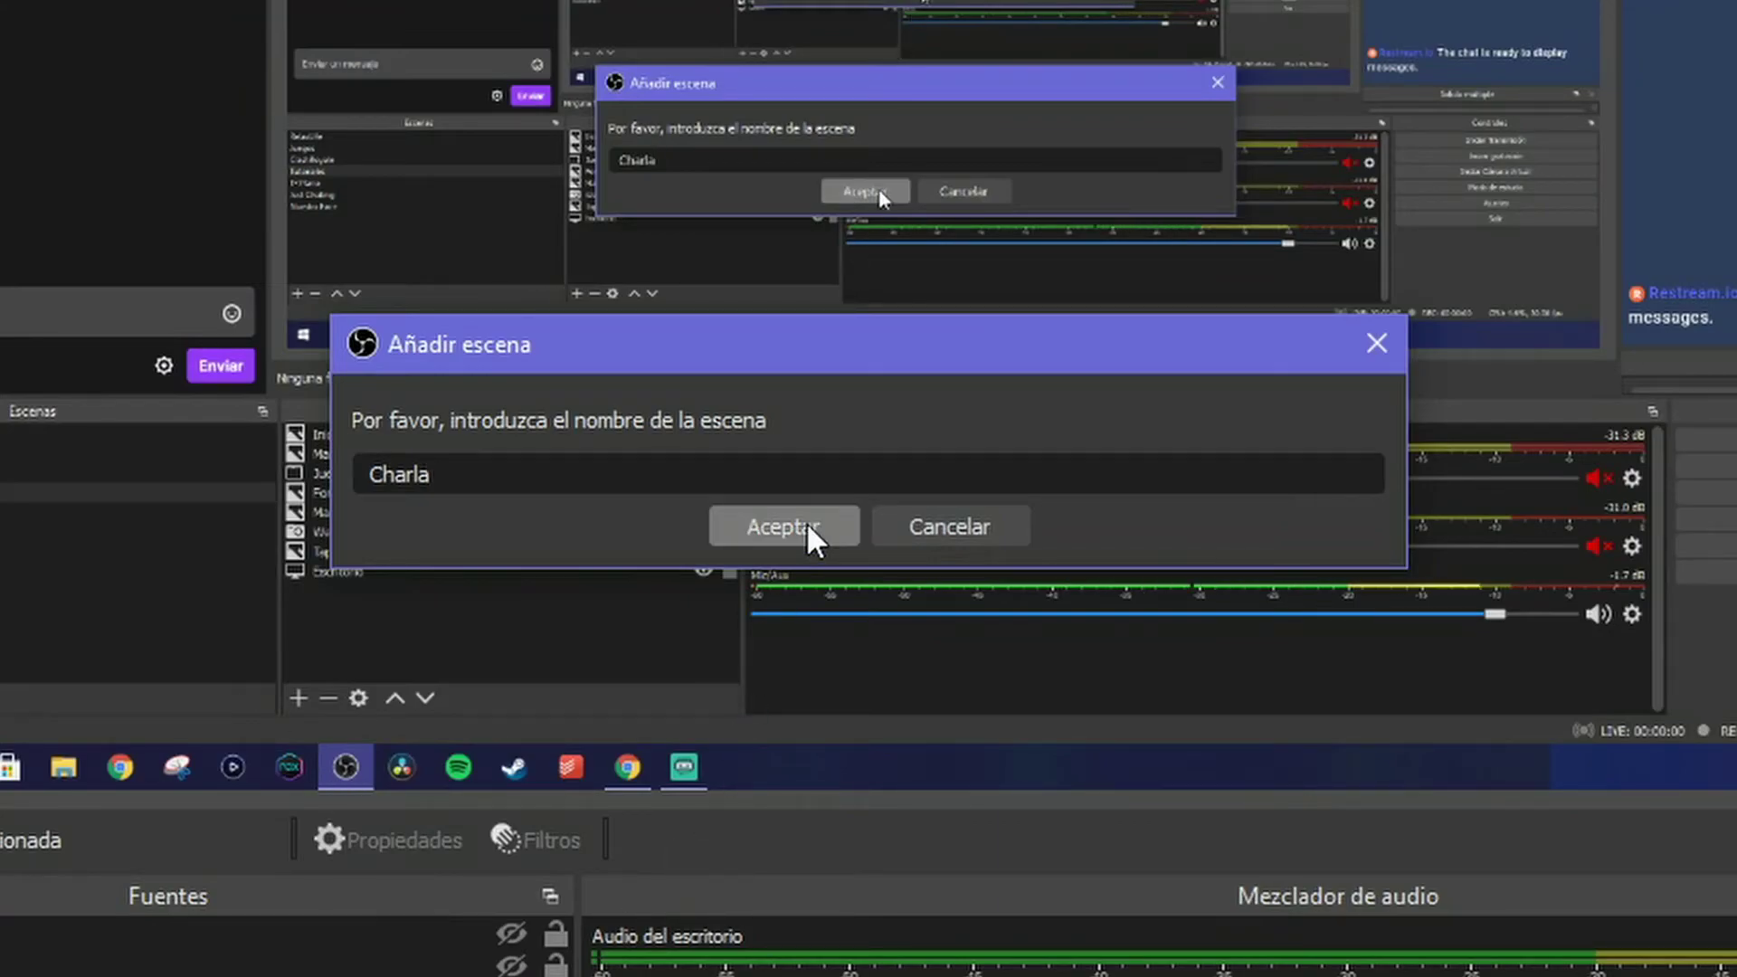
left_click(808, 531)
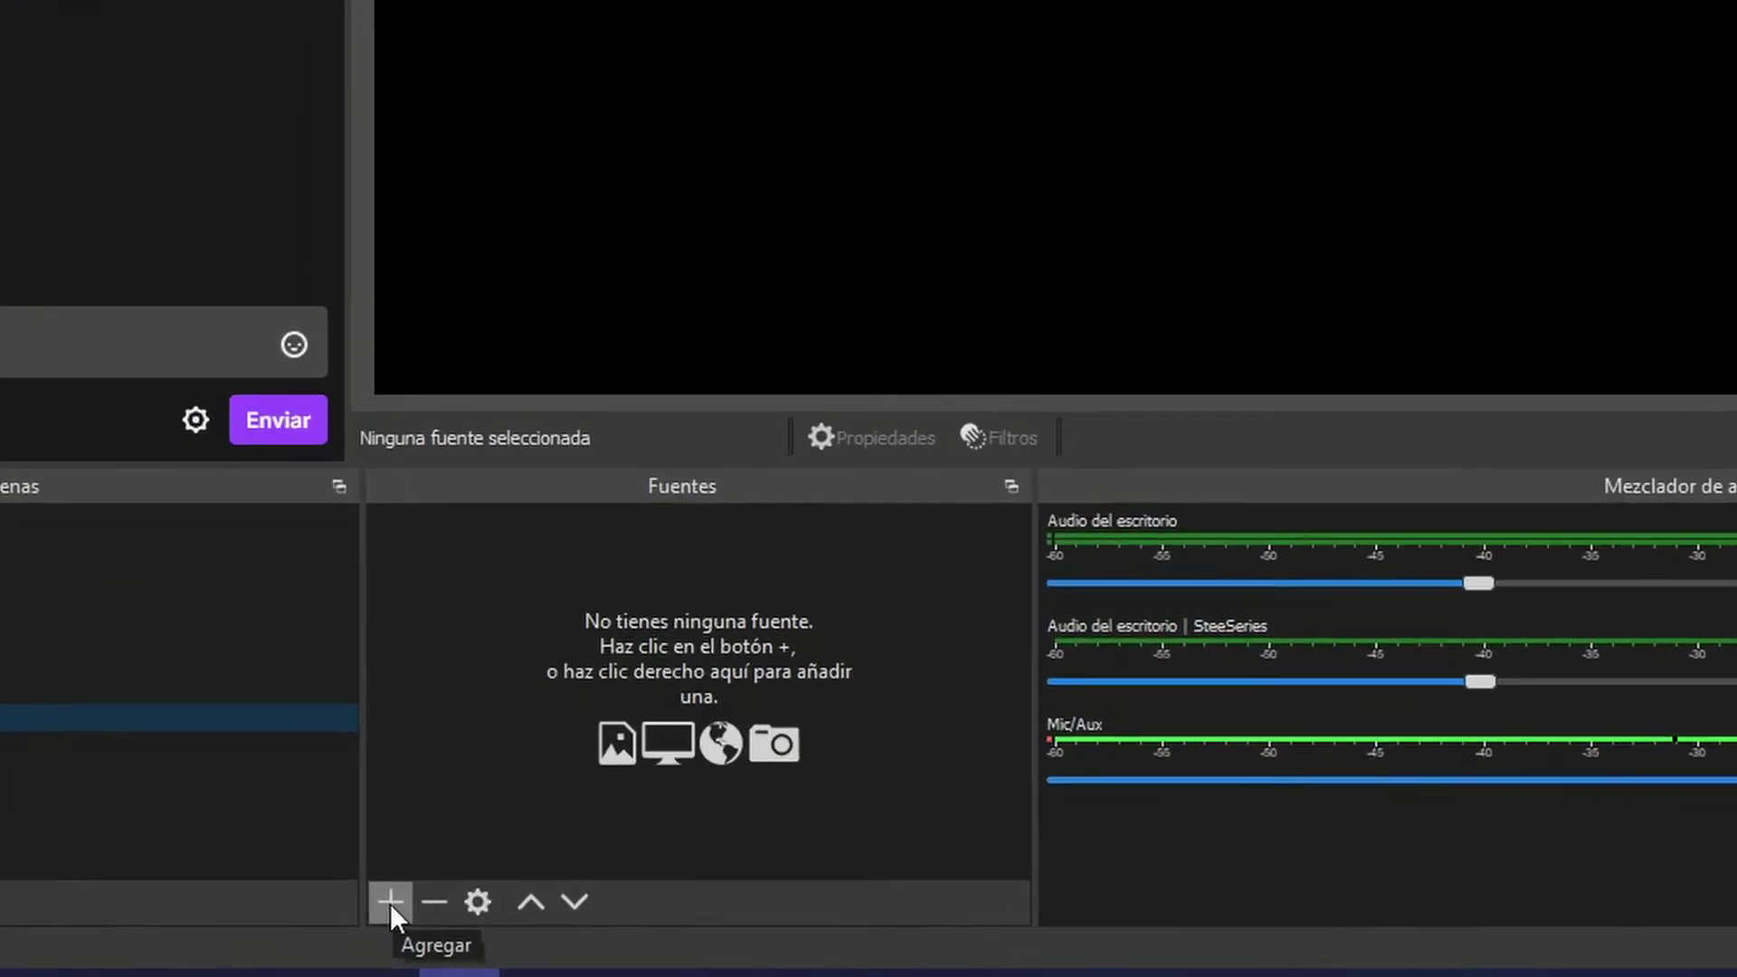
Create a new display capture source named Captura de pantalla in the Charla scene
left_click(383, 905)
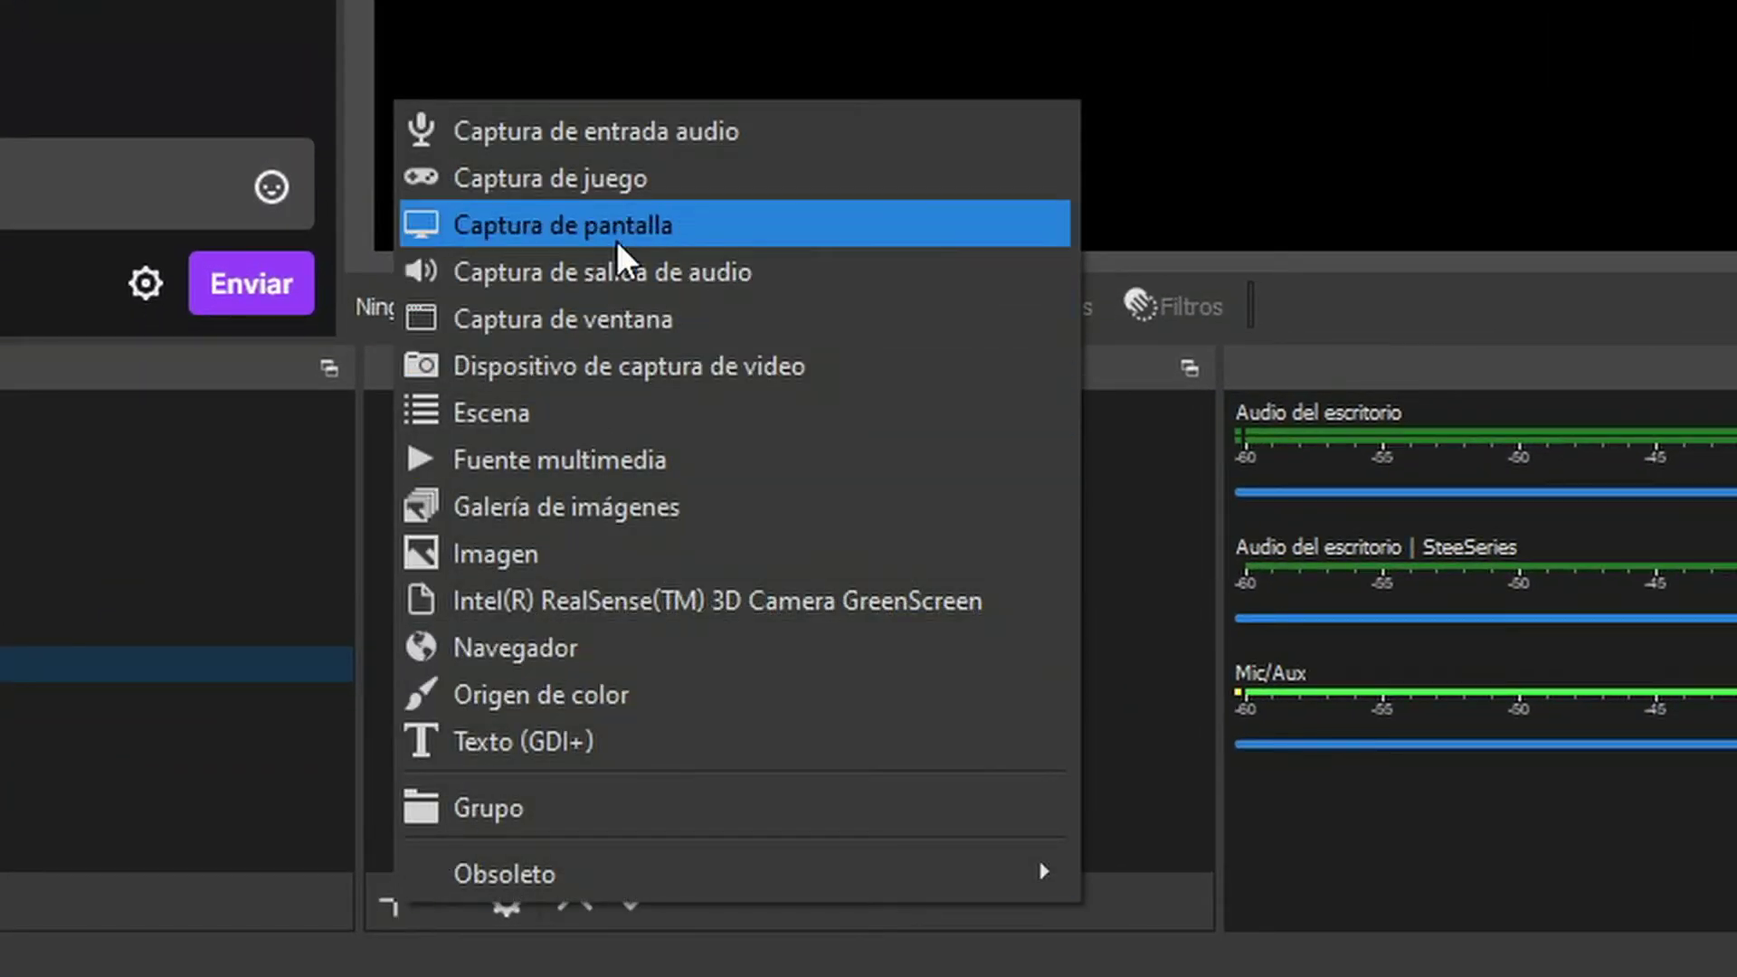
left_click(620, 229)
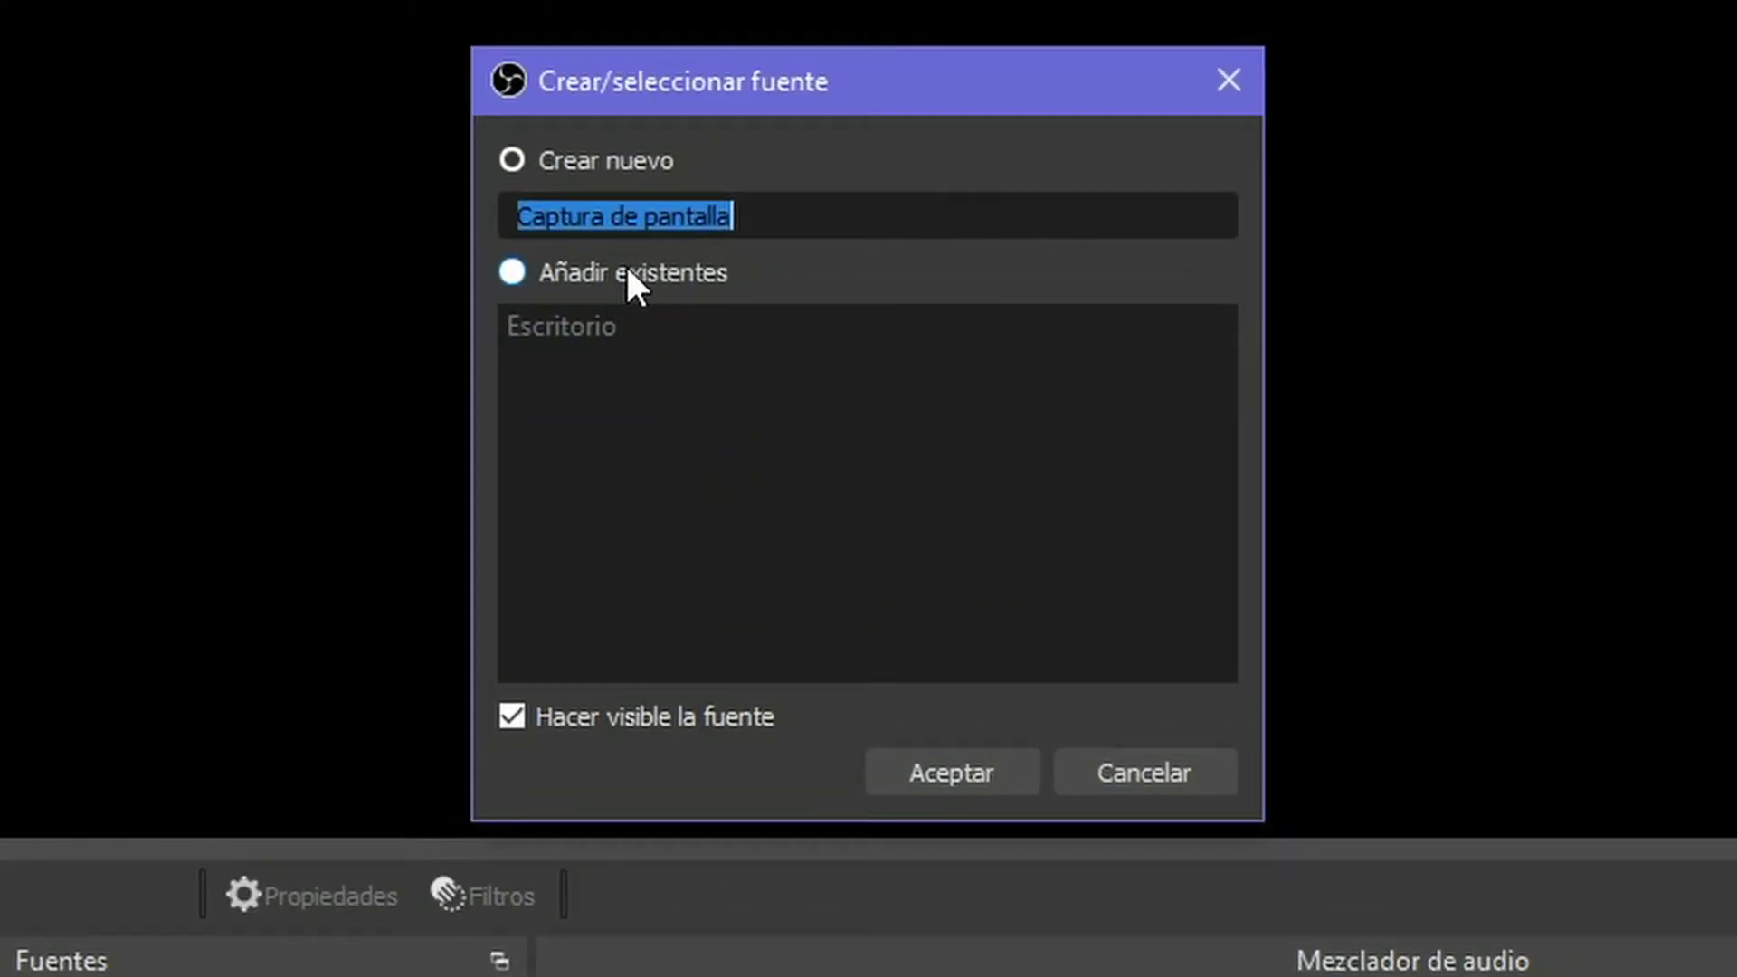
left_click(627, 271)
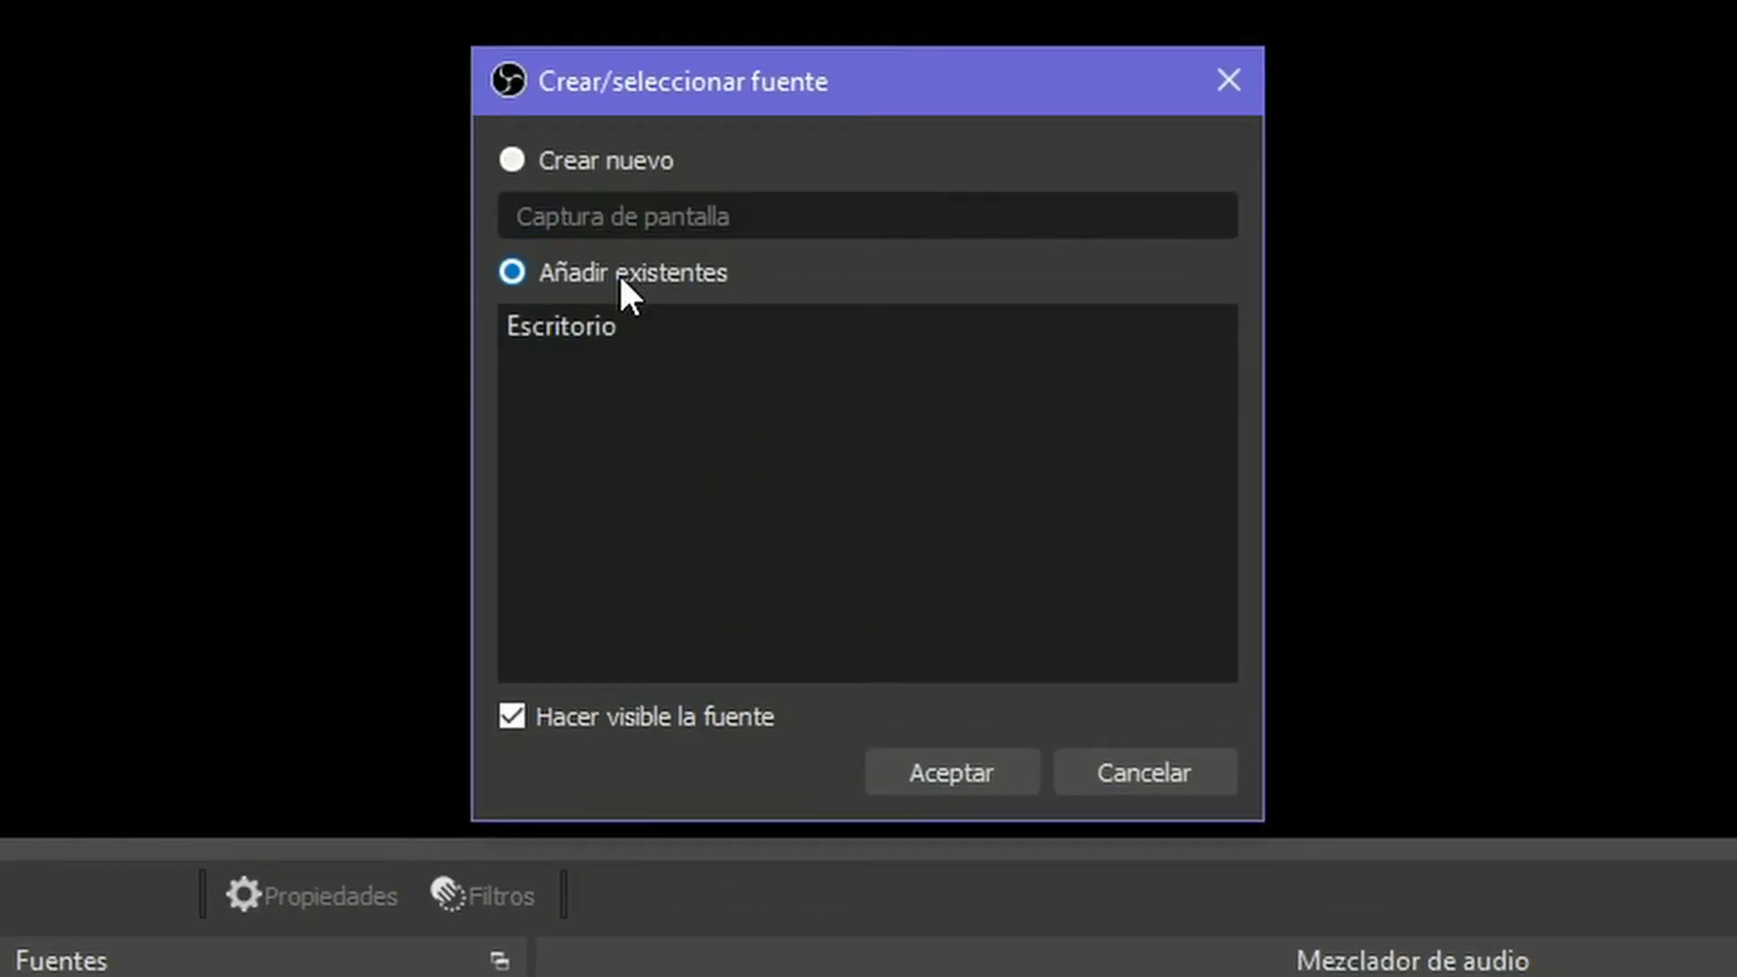
left_click(582, 331)
left_click(595, 161)
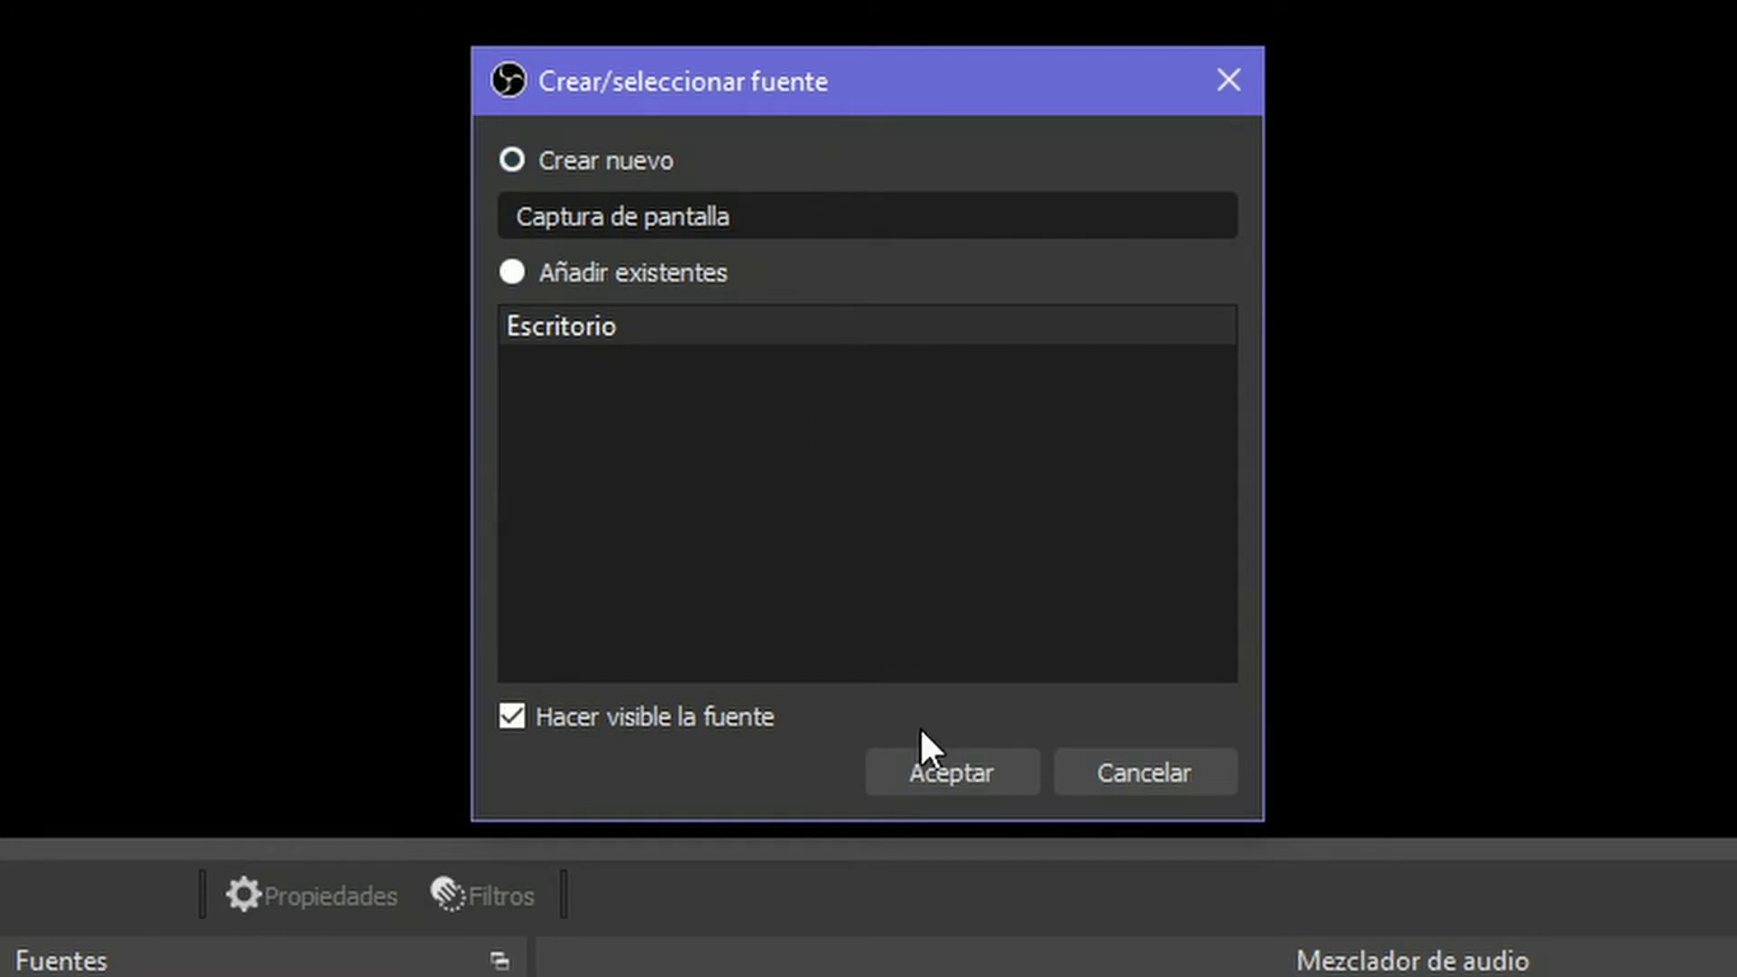
left_click(928, 773)
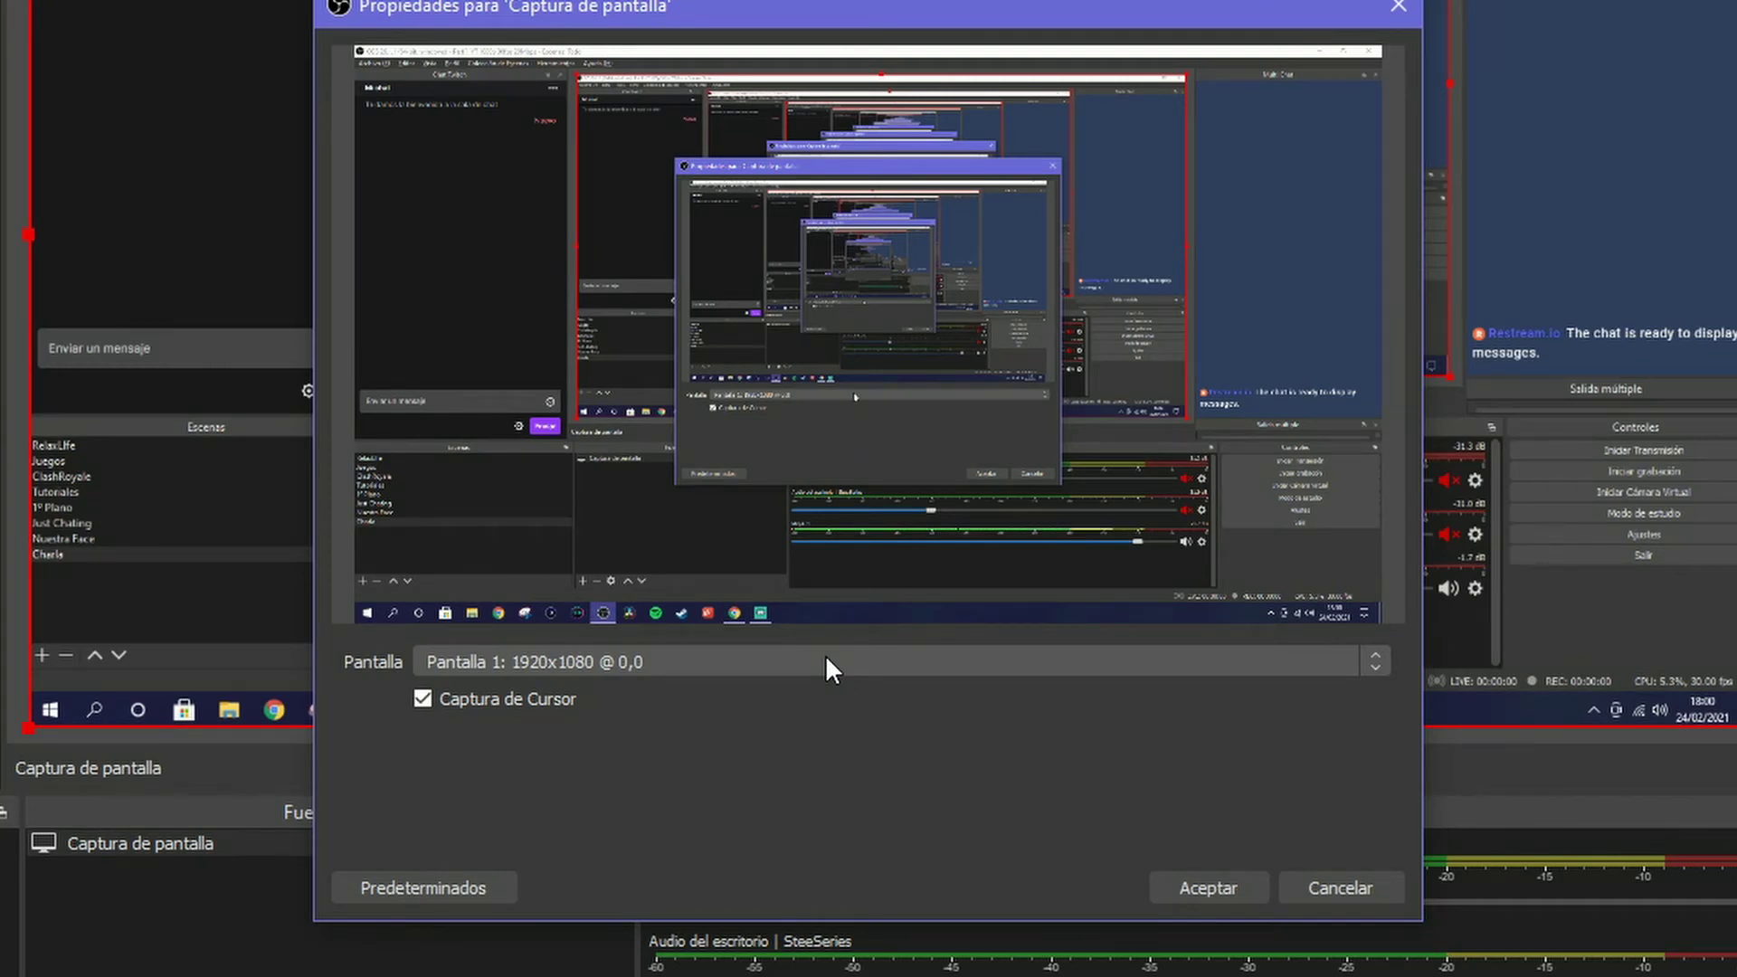
Set the display capture to Pantalla 1: 1920x1080 @ 0,0 with cursor capture kept on, and accept its properties
left_click(826, 659)
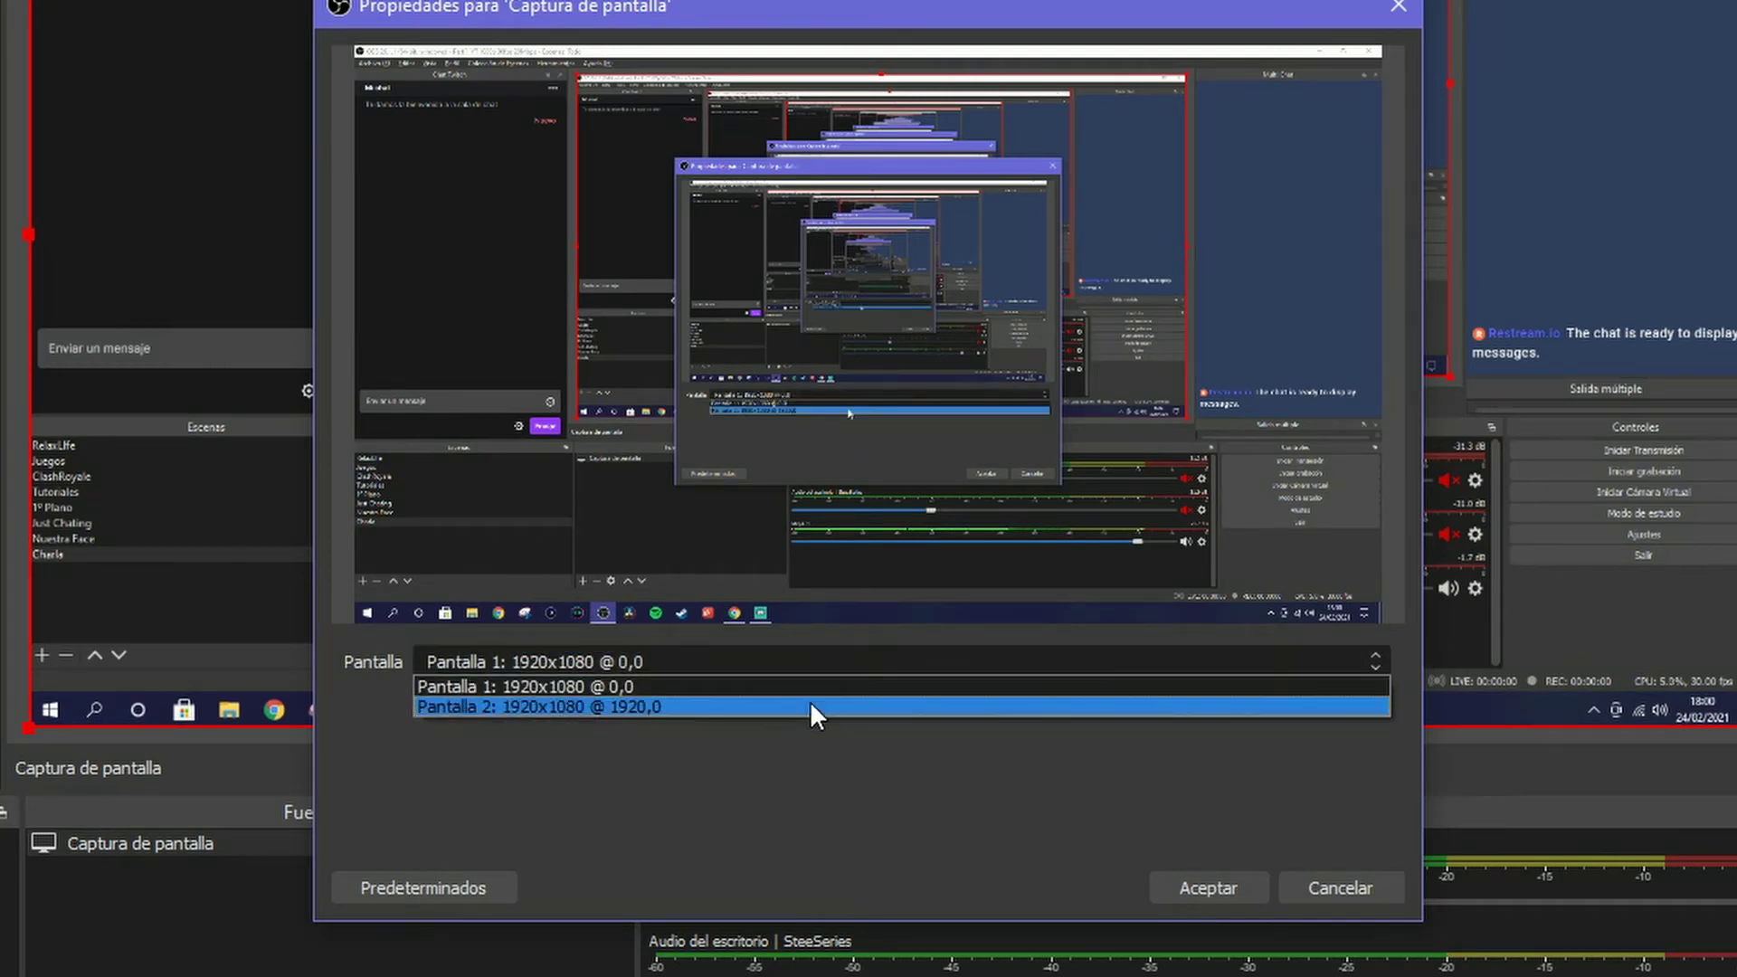
left_click(801, 684)
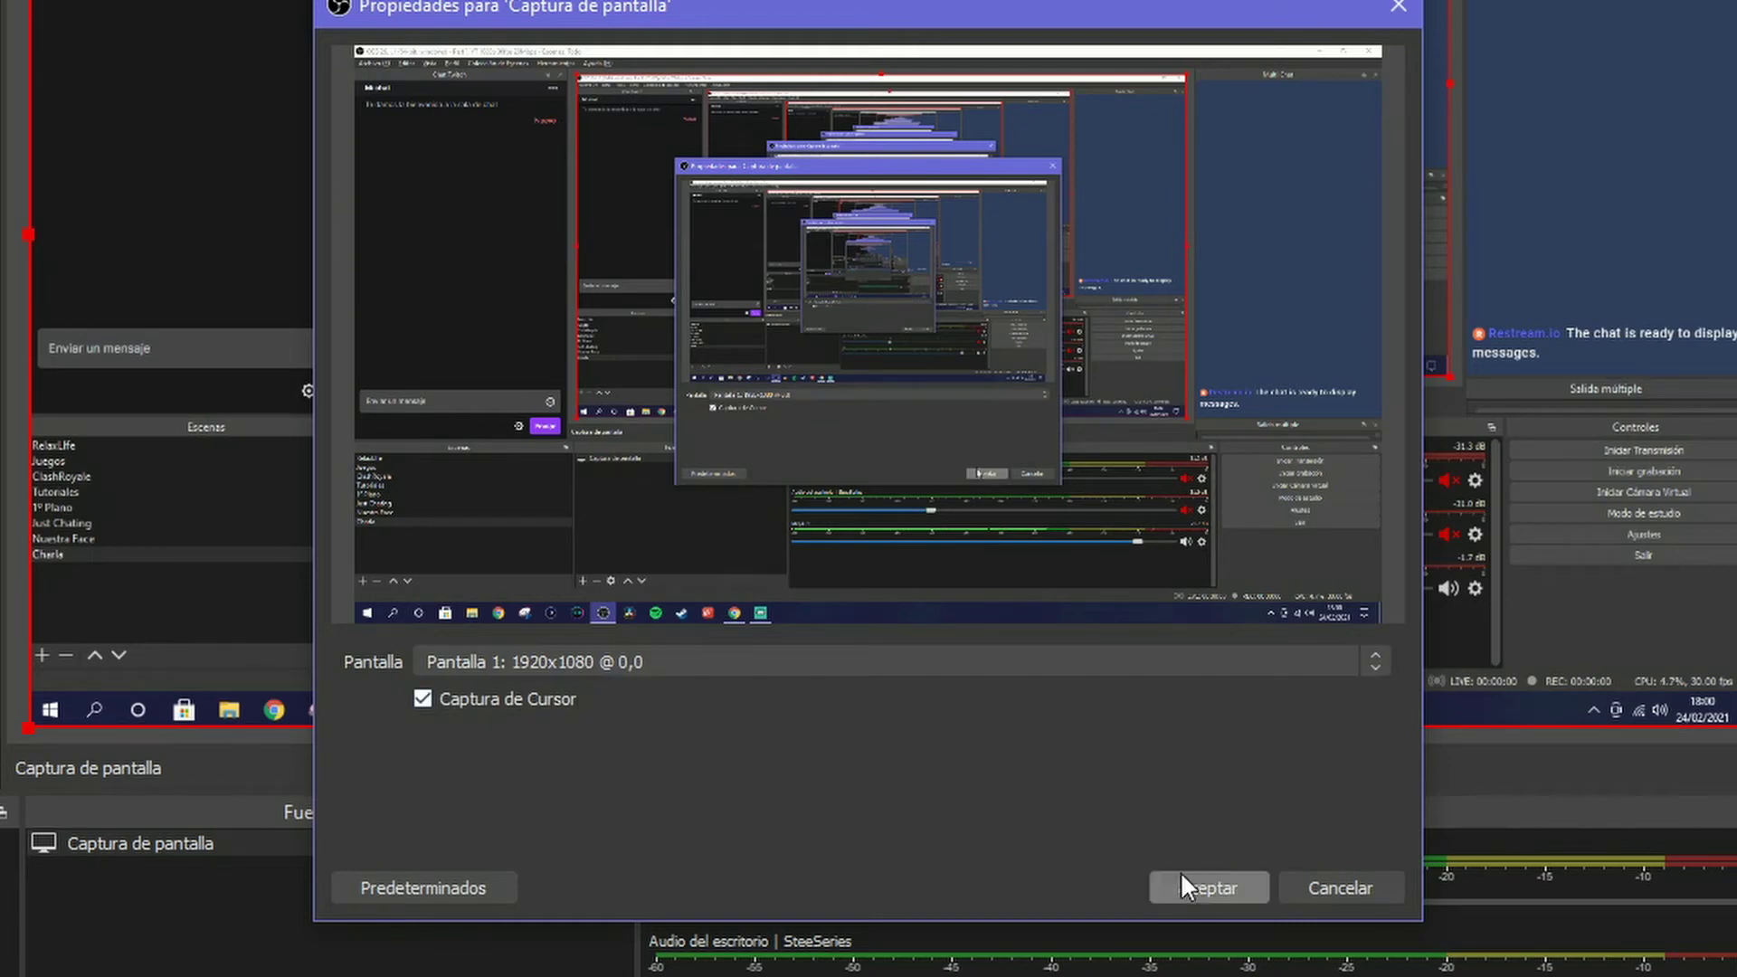
left_click(1185, 879)
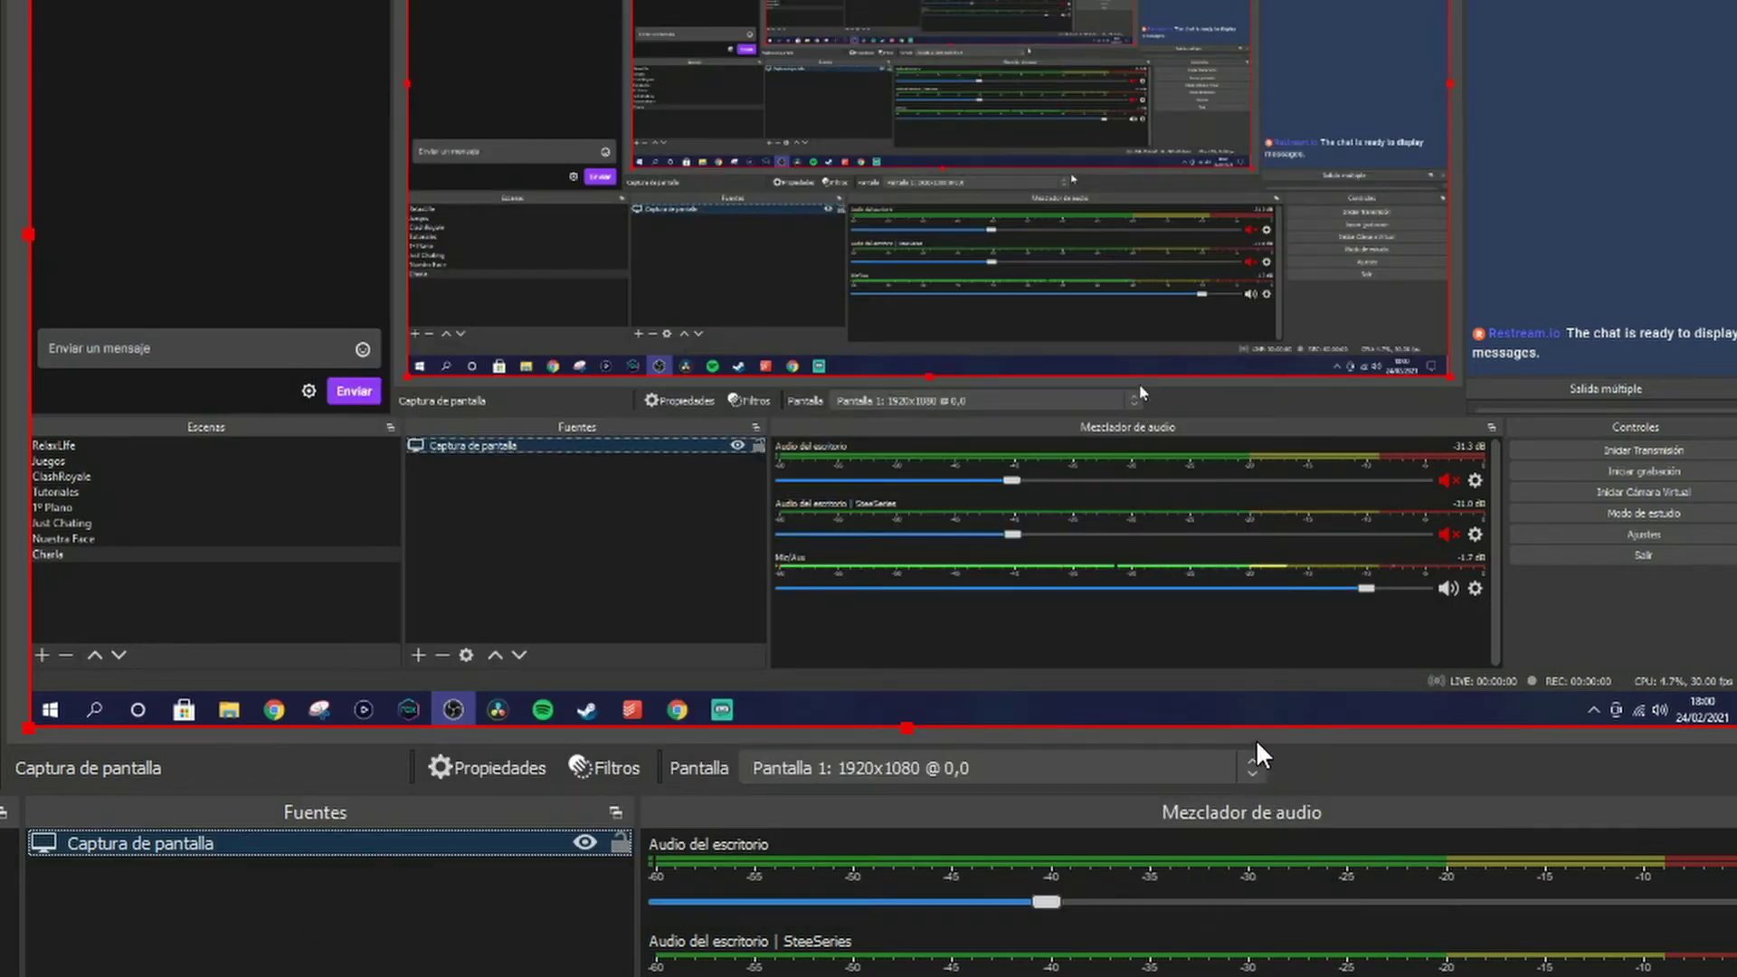
left_click(380, 969)
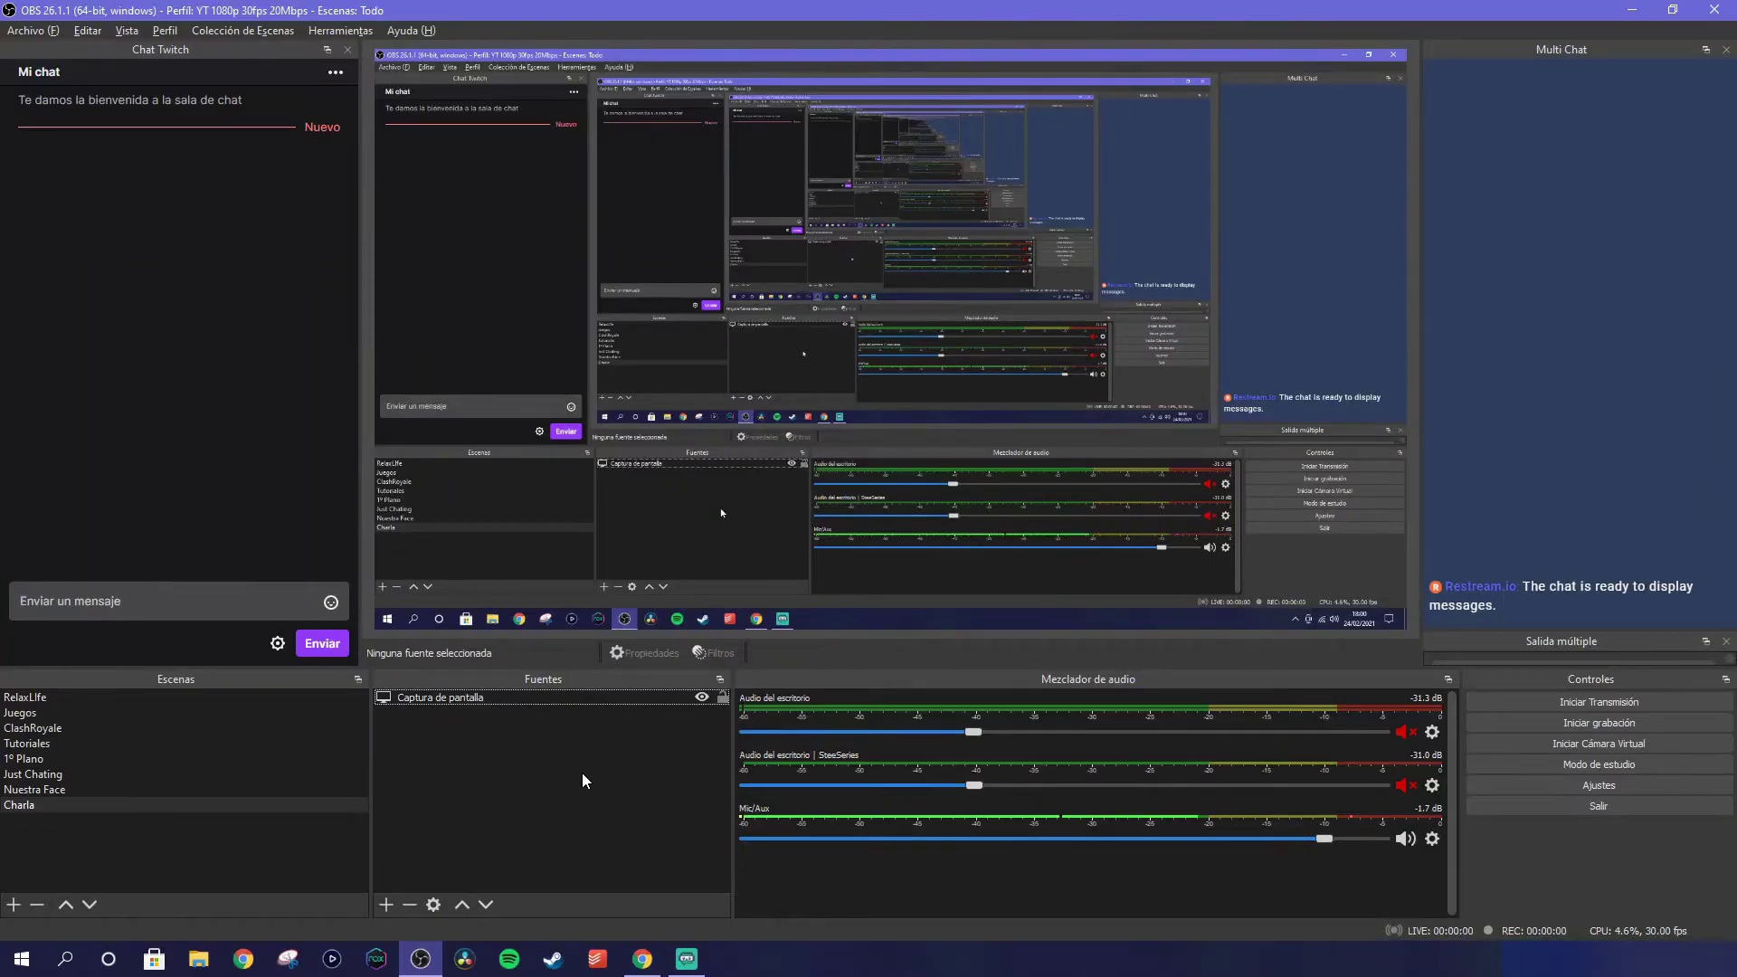
Add the existing WebCam source to the Charla scene and shrink it into the lower-right corner of the canvas
left_click(393, 905)
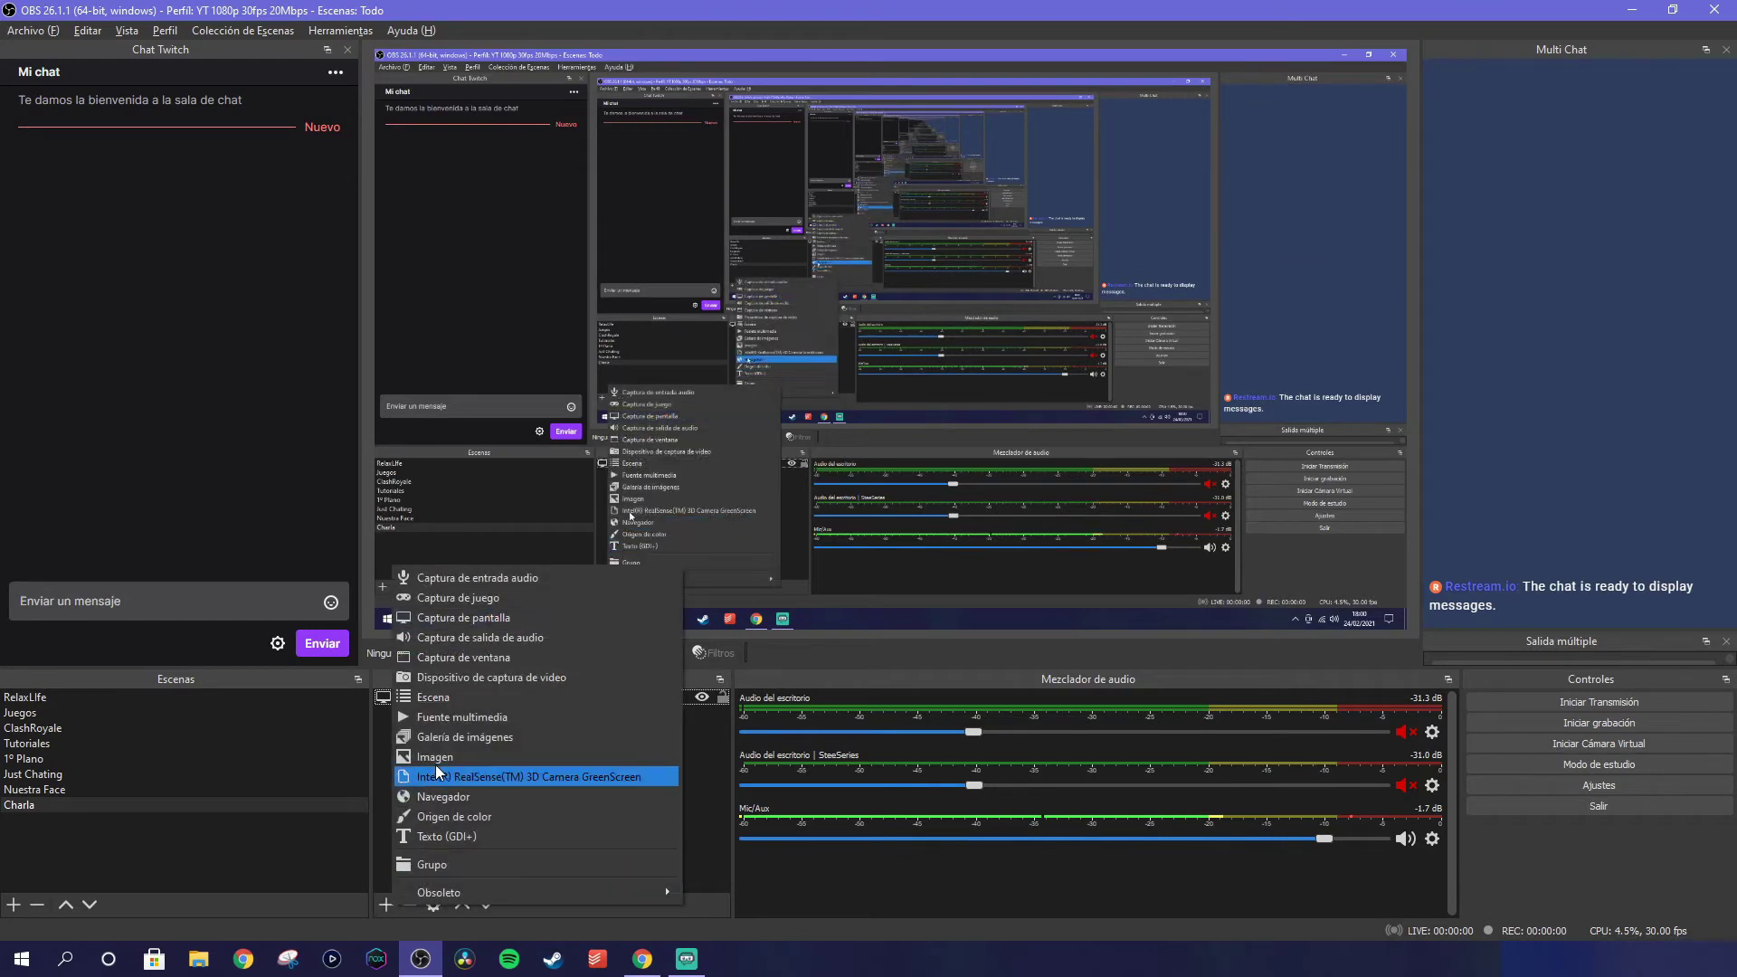
left_click(473, 678)
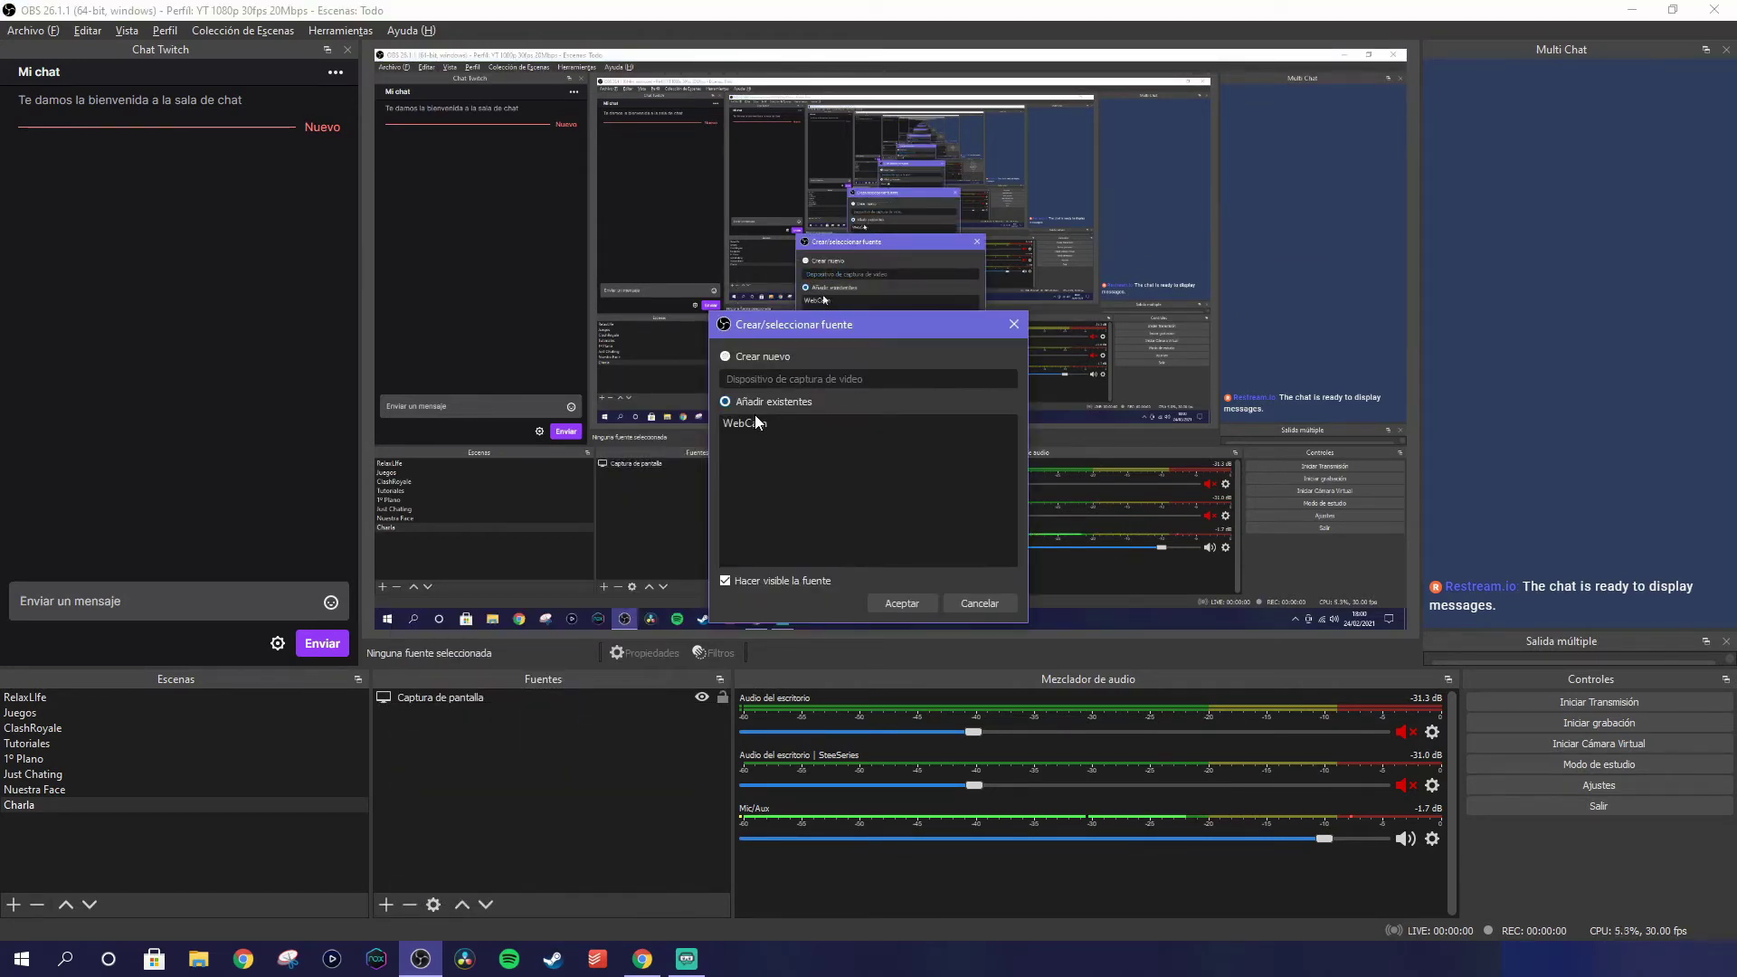
left_click(753, 420)
left_click(910, 605)
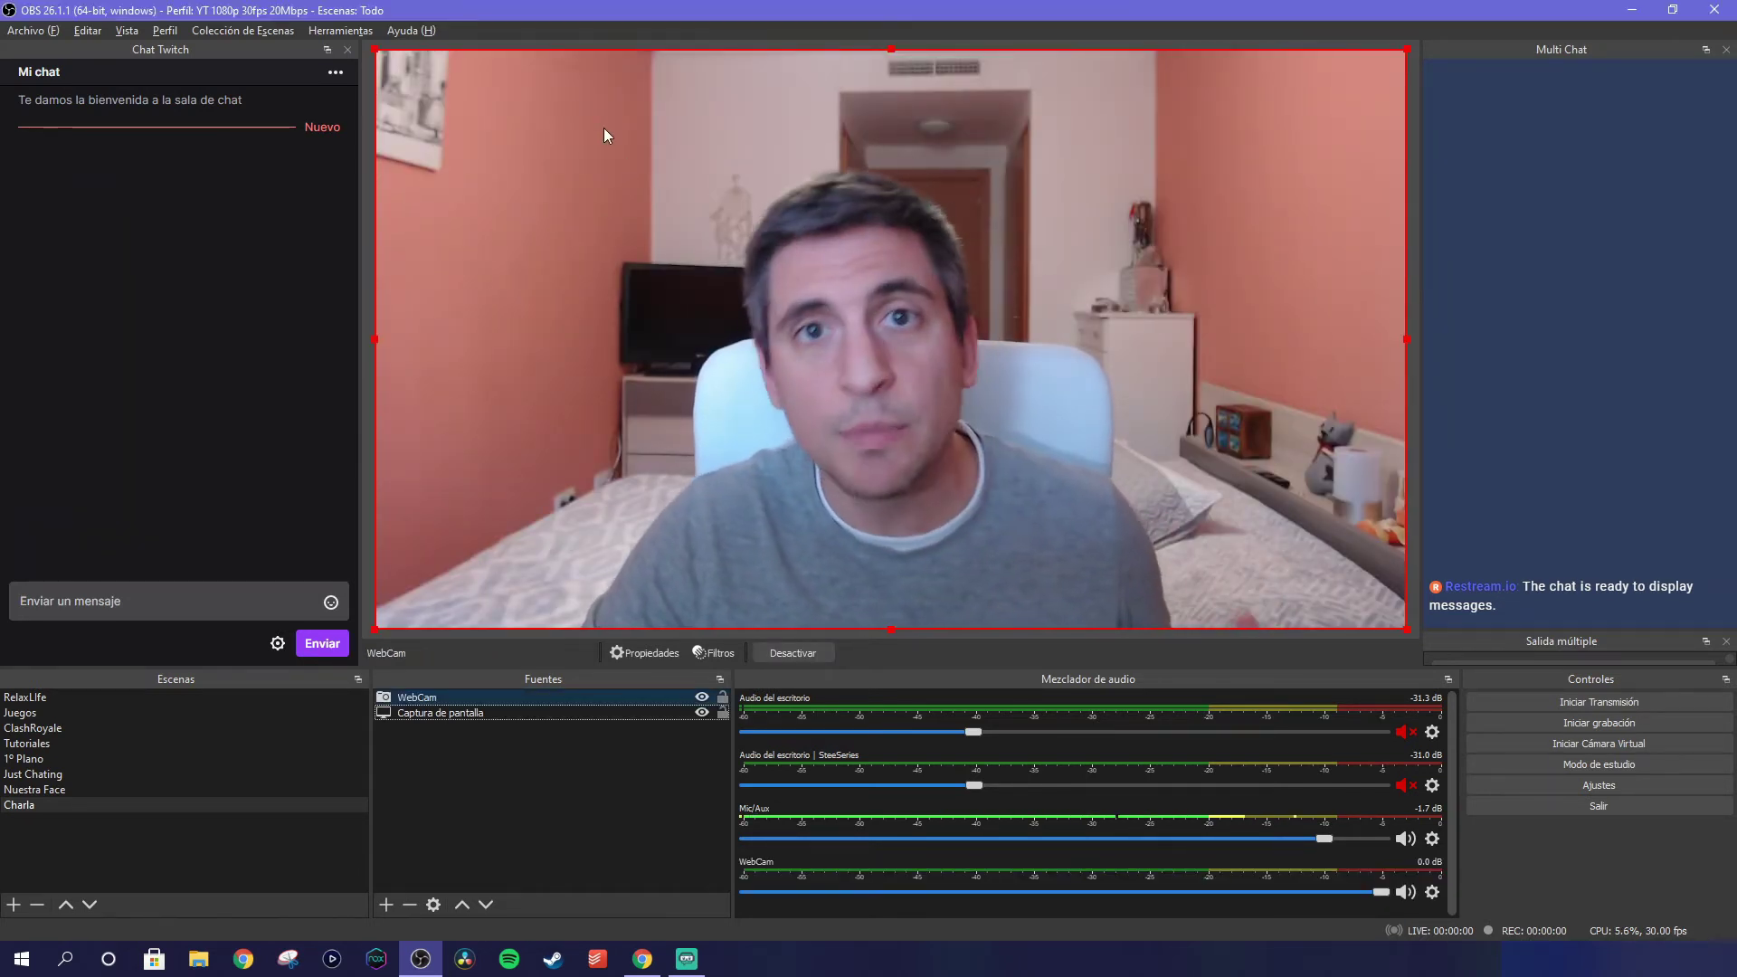
left_click_drag(376, 50, 1165, 494)
left_click(651, 742)
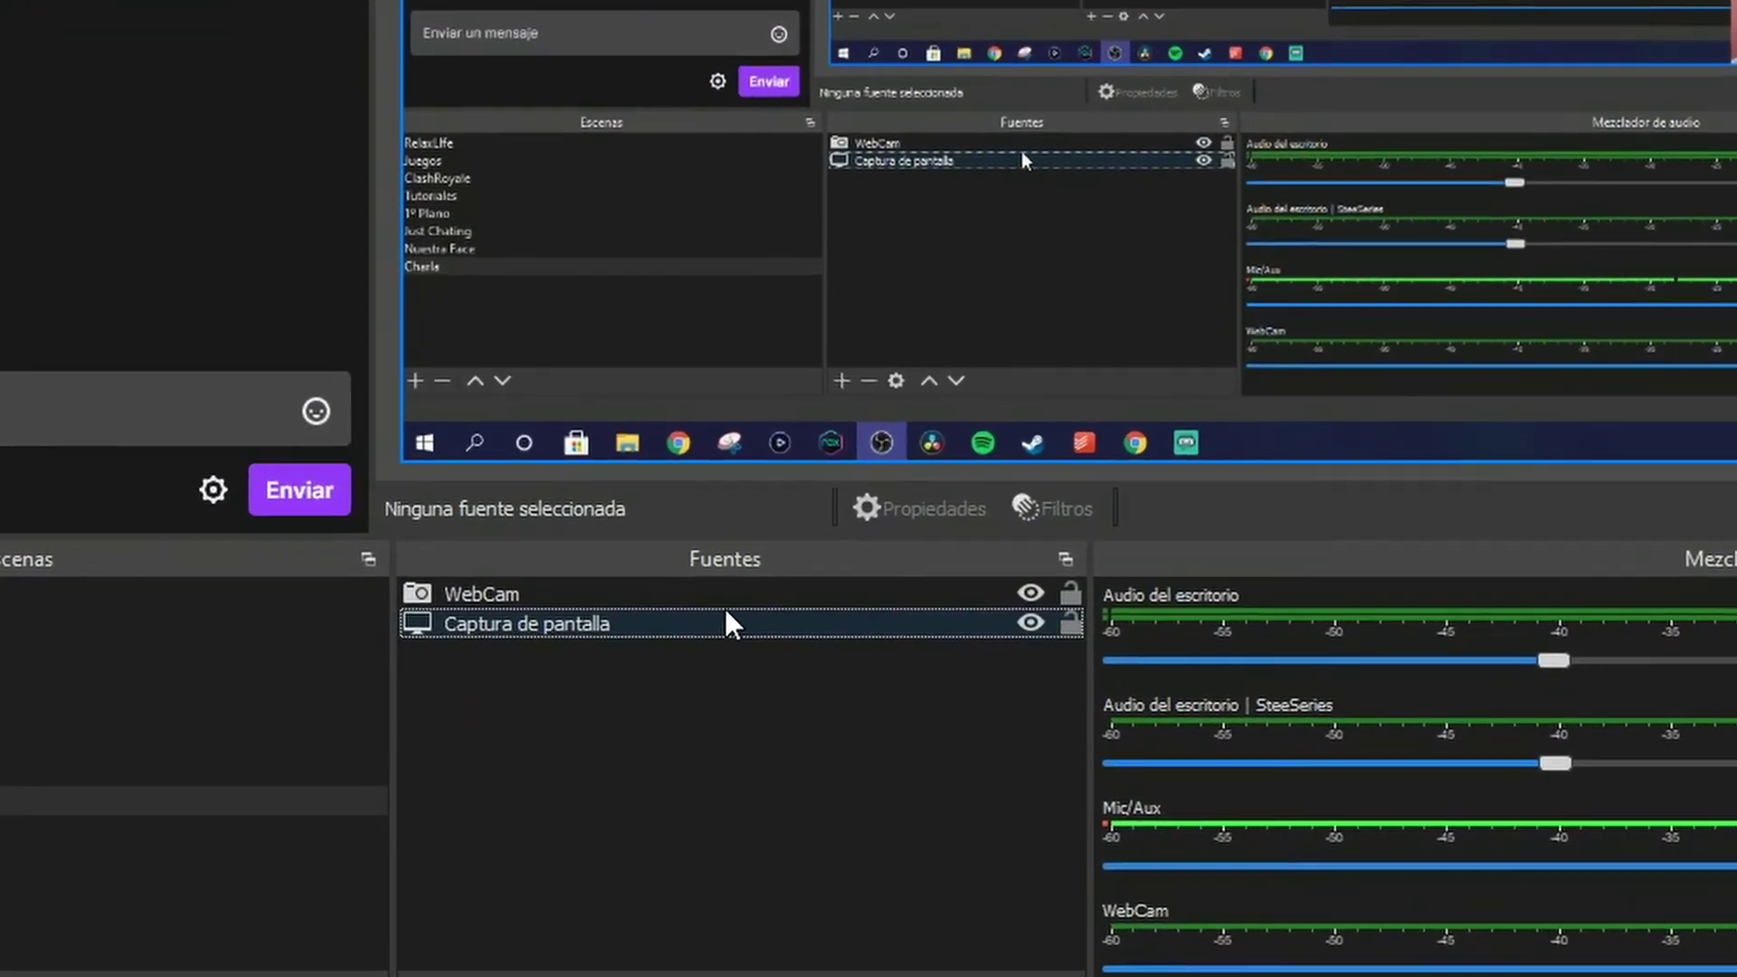
Move the WebCam source below Captura de pantalla in the layer order, and return it above the display capture
left_click(579, 680)
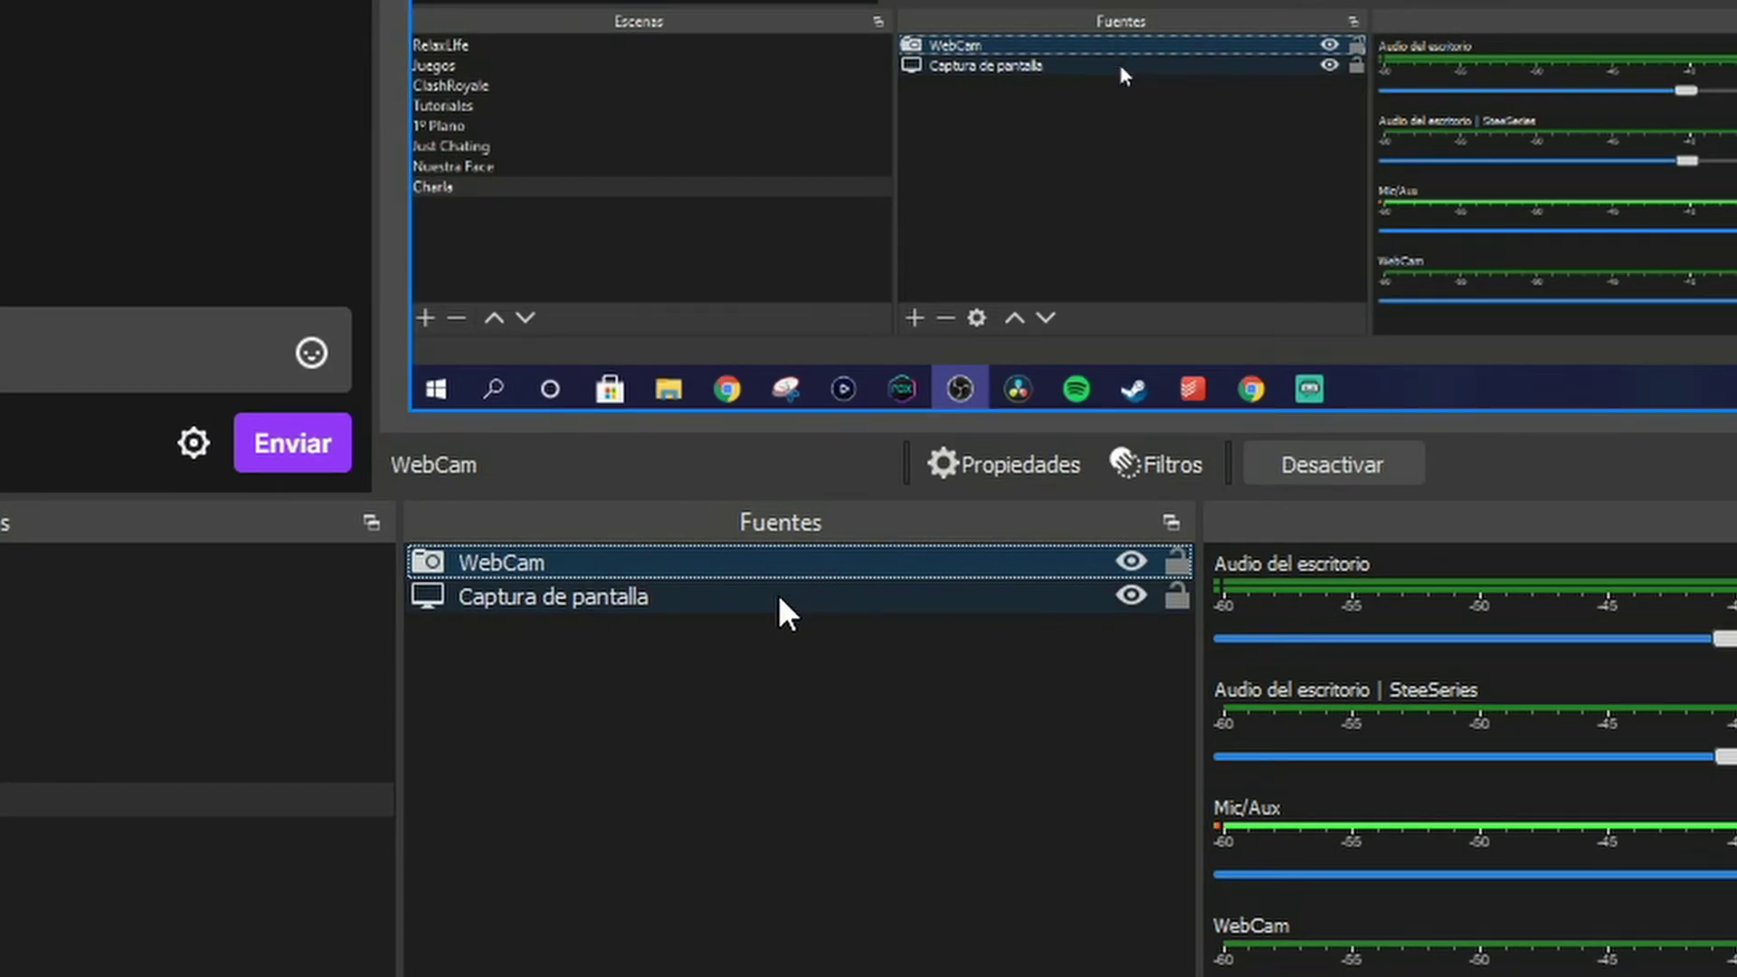
left_click(780, 599)
left_click(782, 574)
left_click_drag(783, 567, 778, 617)
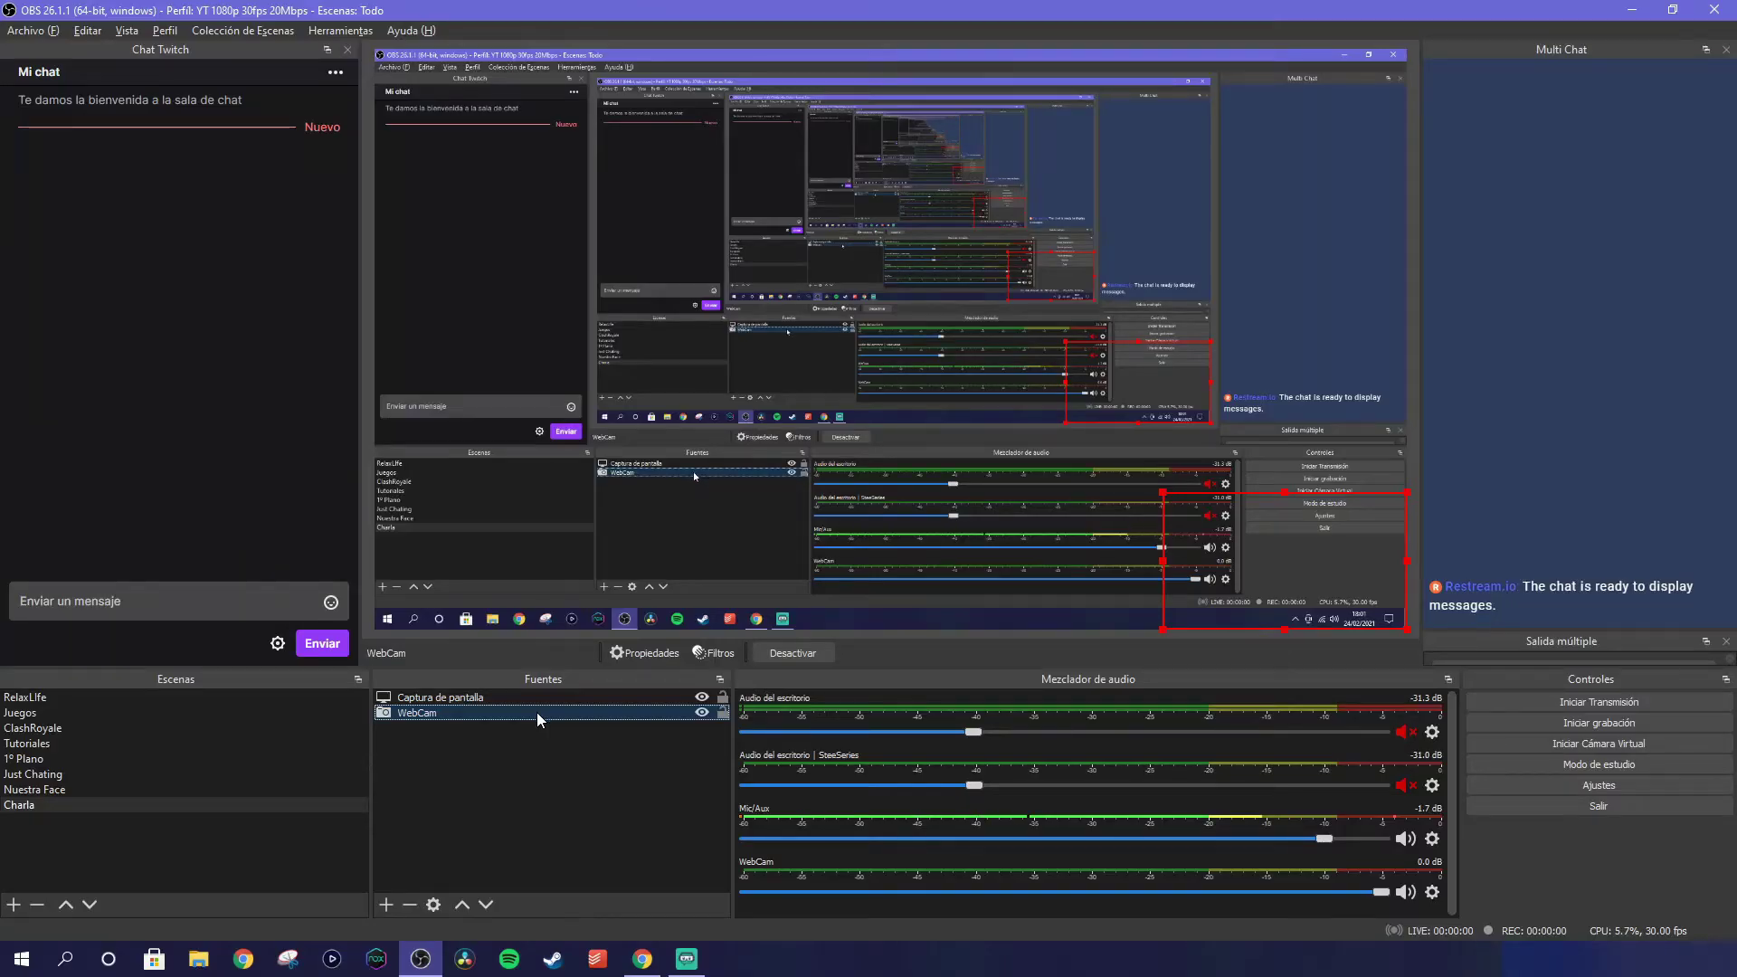
left_click_drag(763, 596, 767, 553)
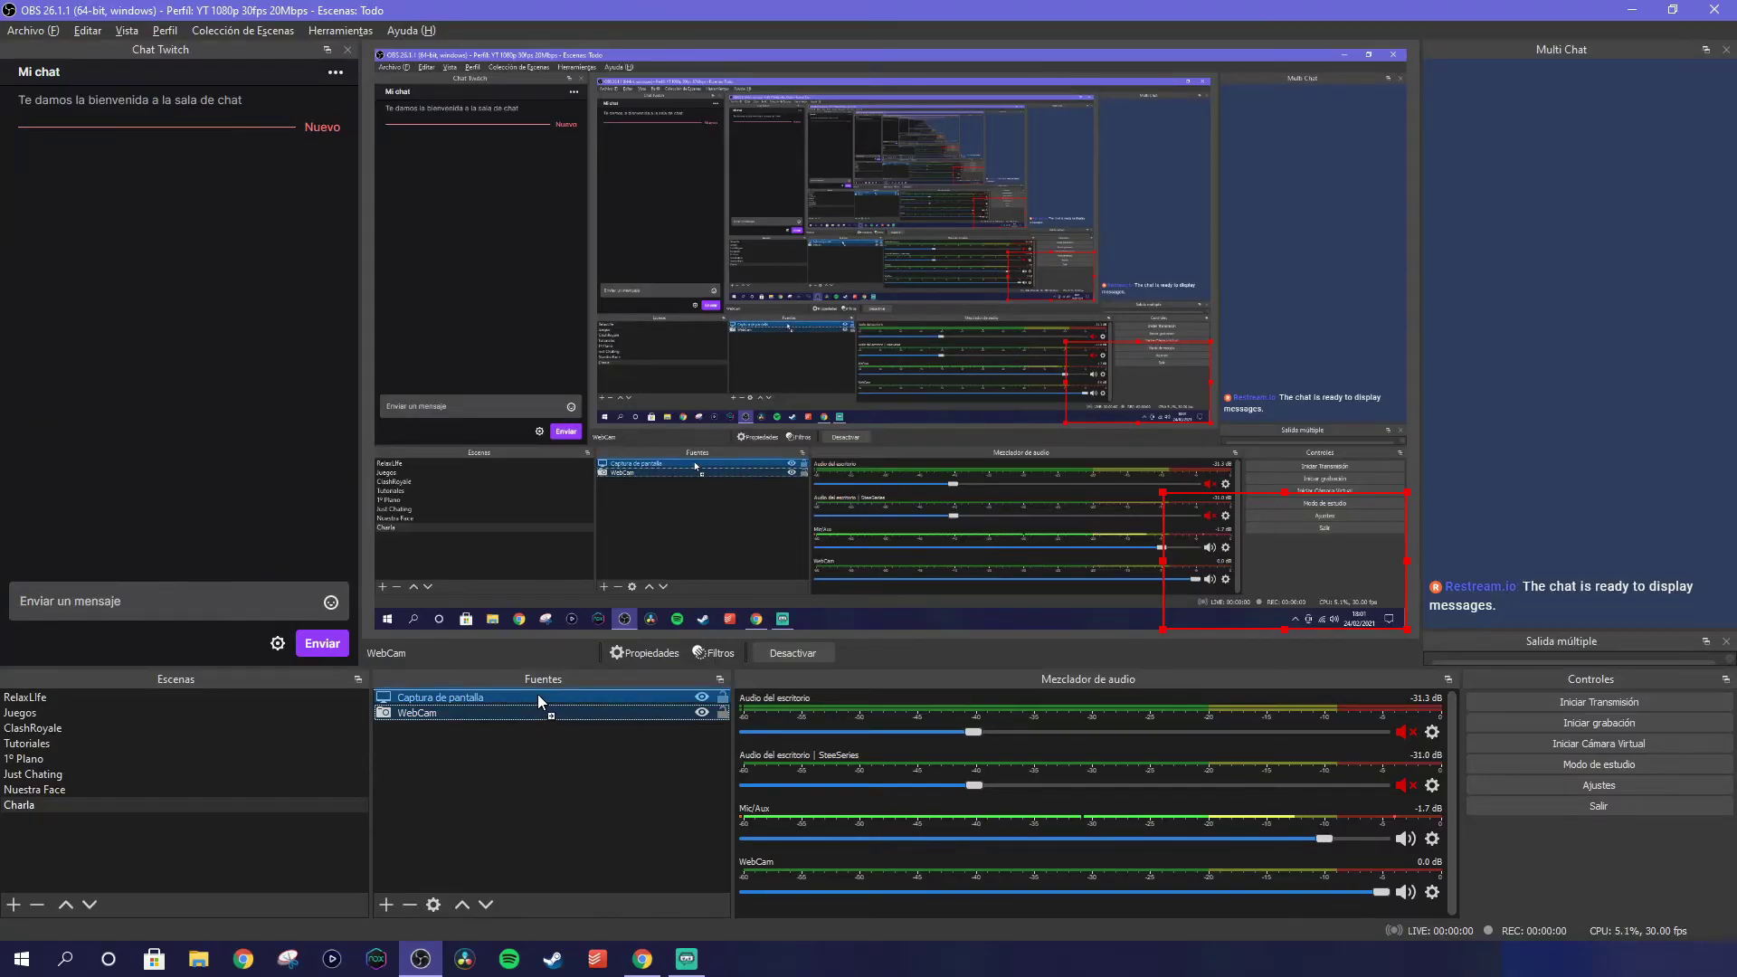
left_click_drag(537, 693, 536, 697)
left_click(530, 742)
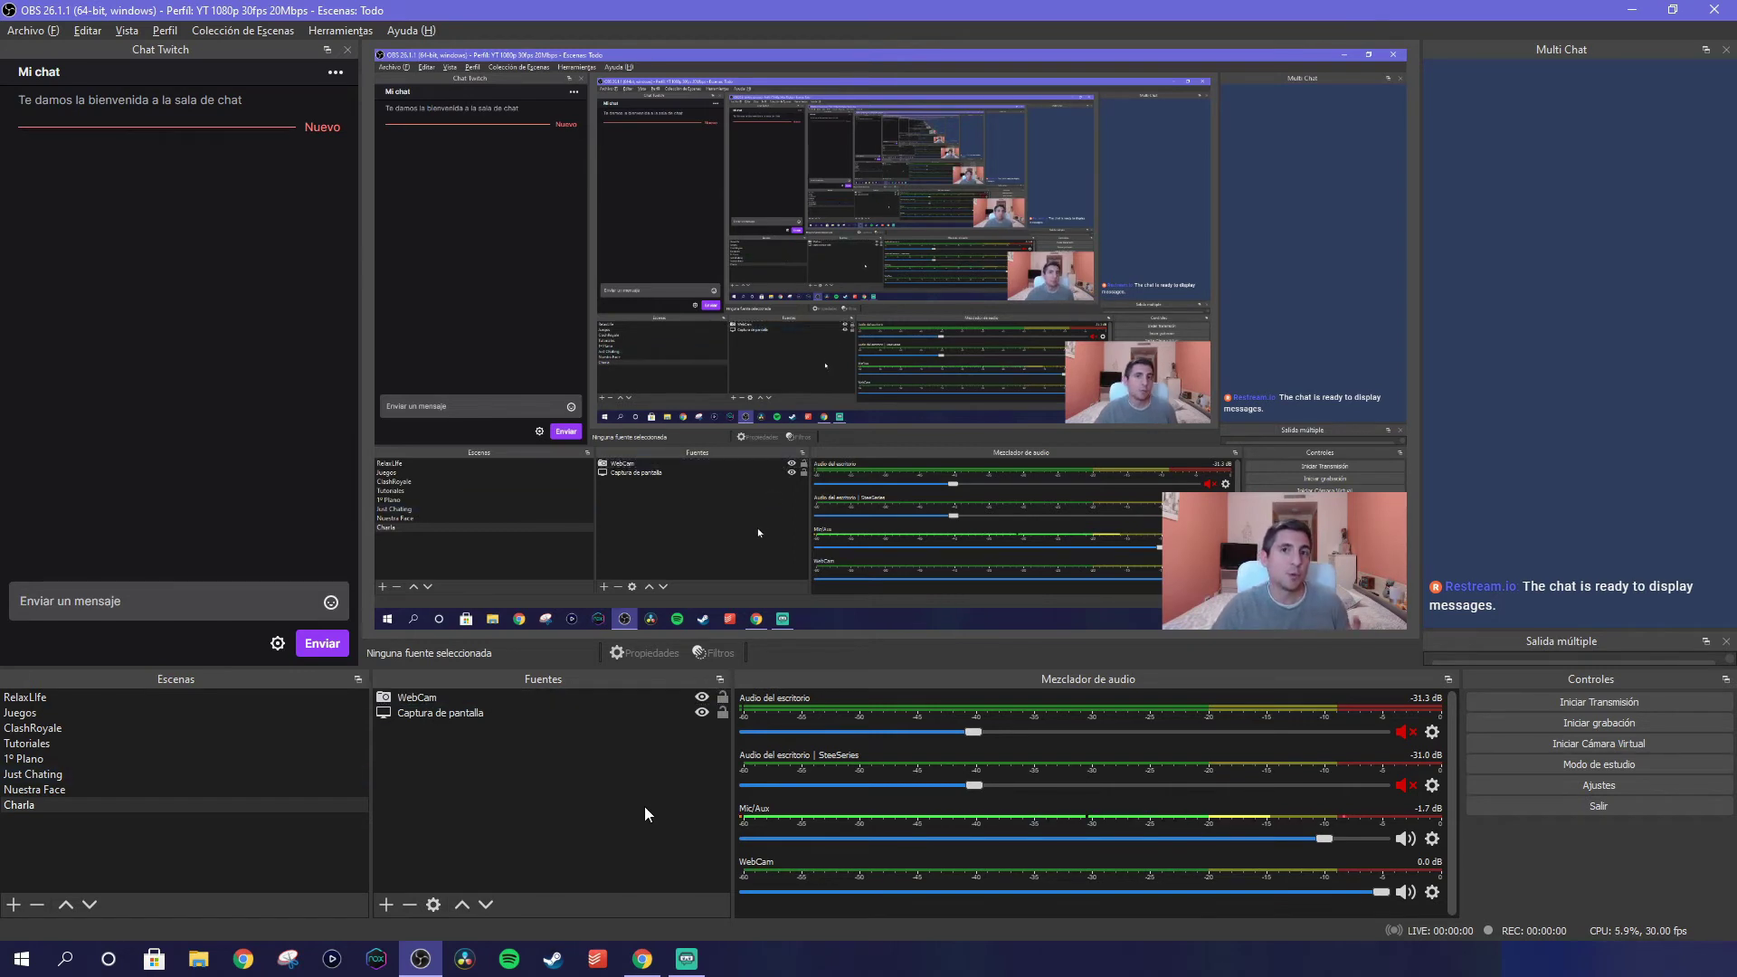
Hide the WebCam source in the Charla scene
left_click(704, 699)
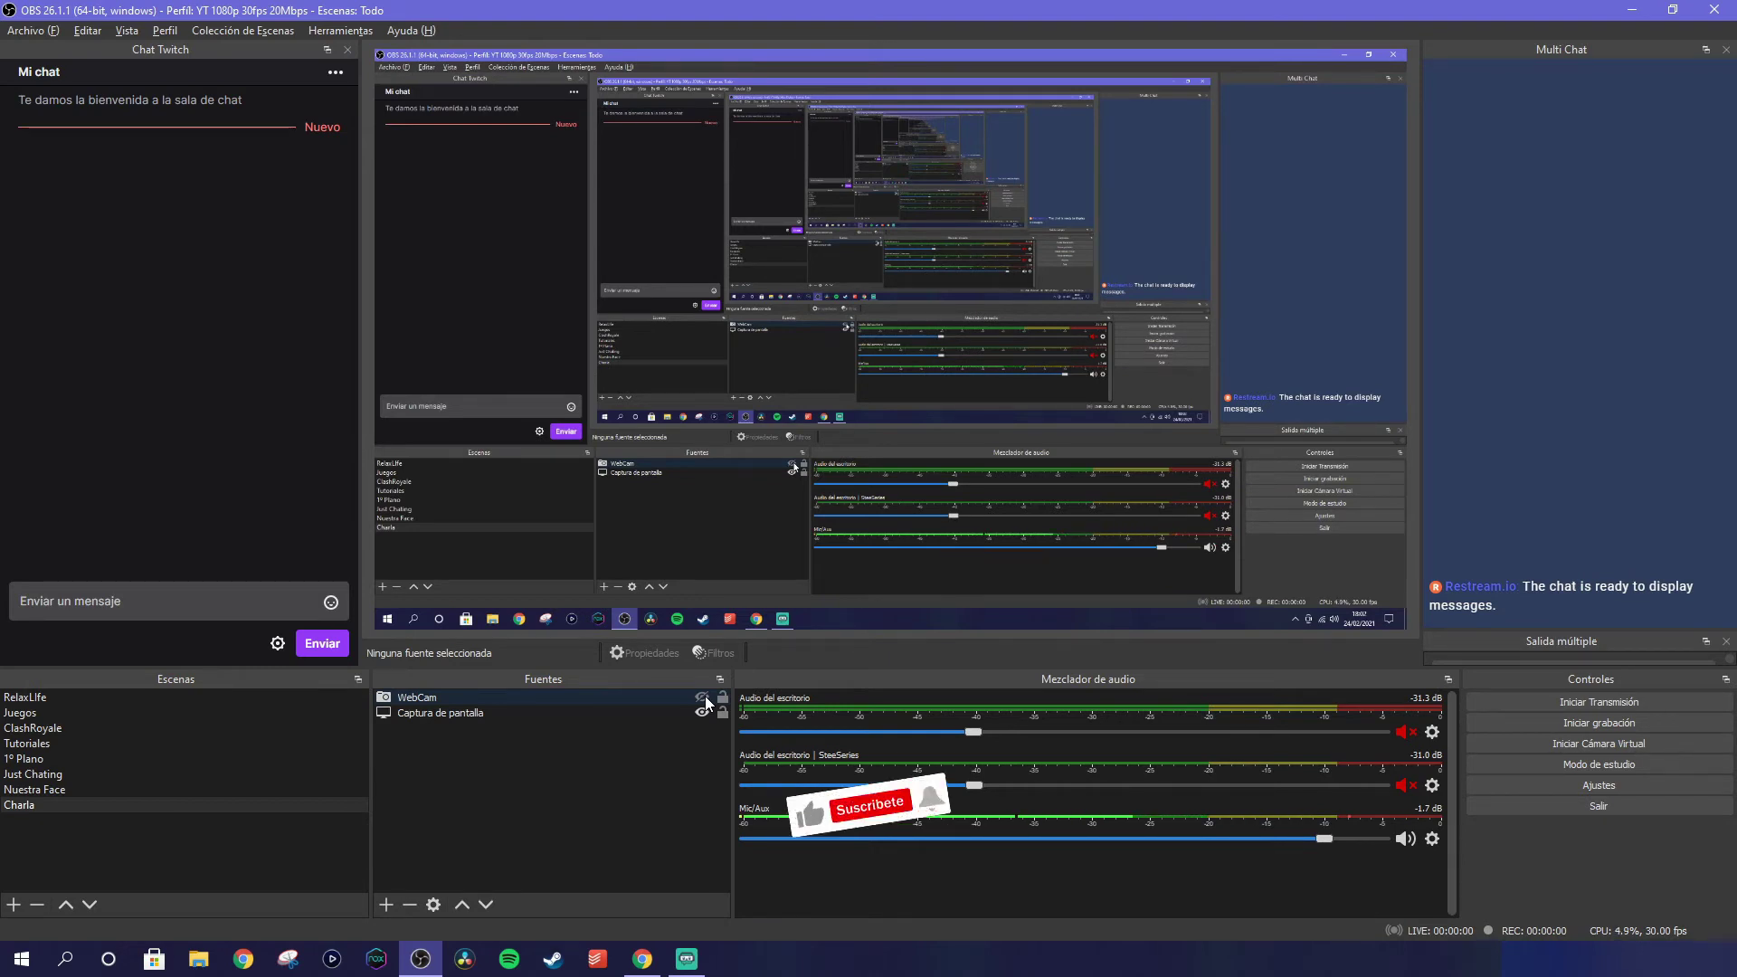
left_click(207, 868)
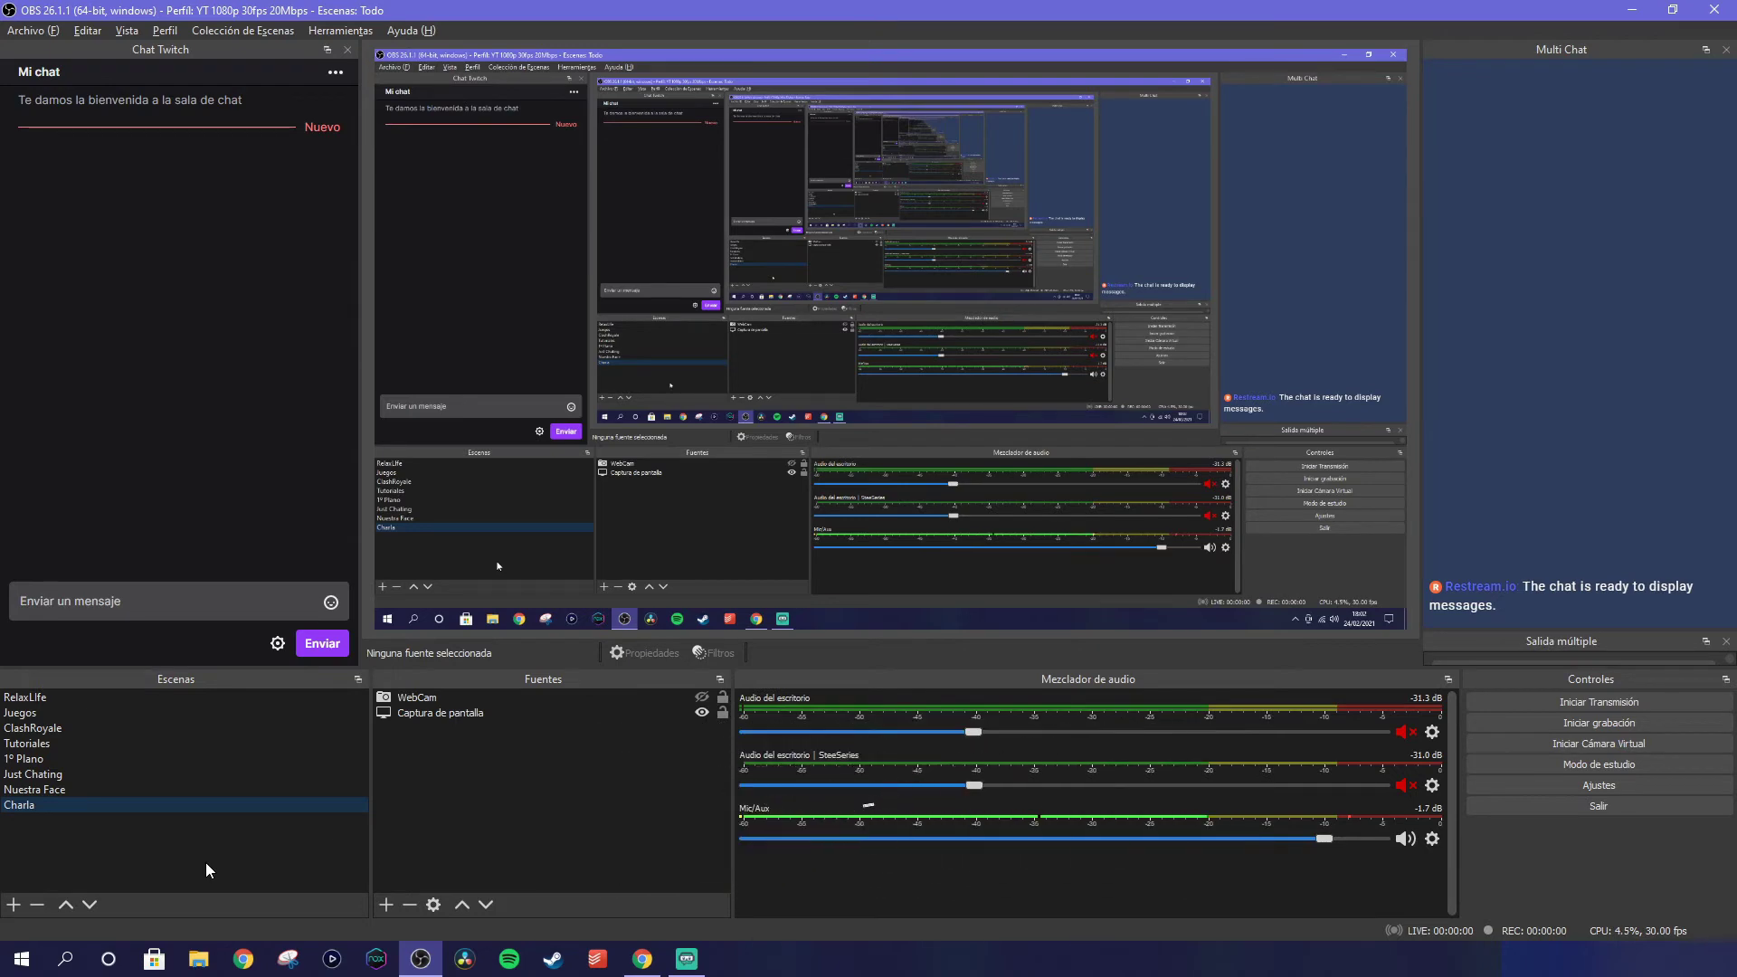
Add a new scene named Game
left_click(13, 905)
type("Game")
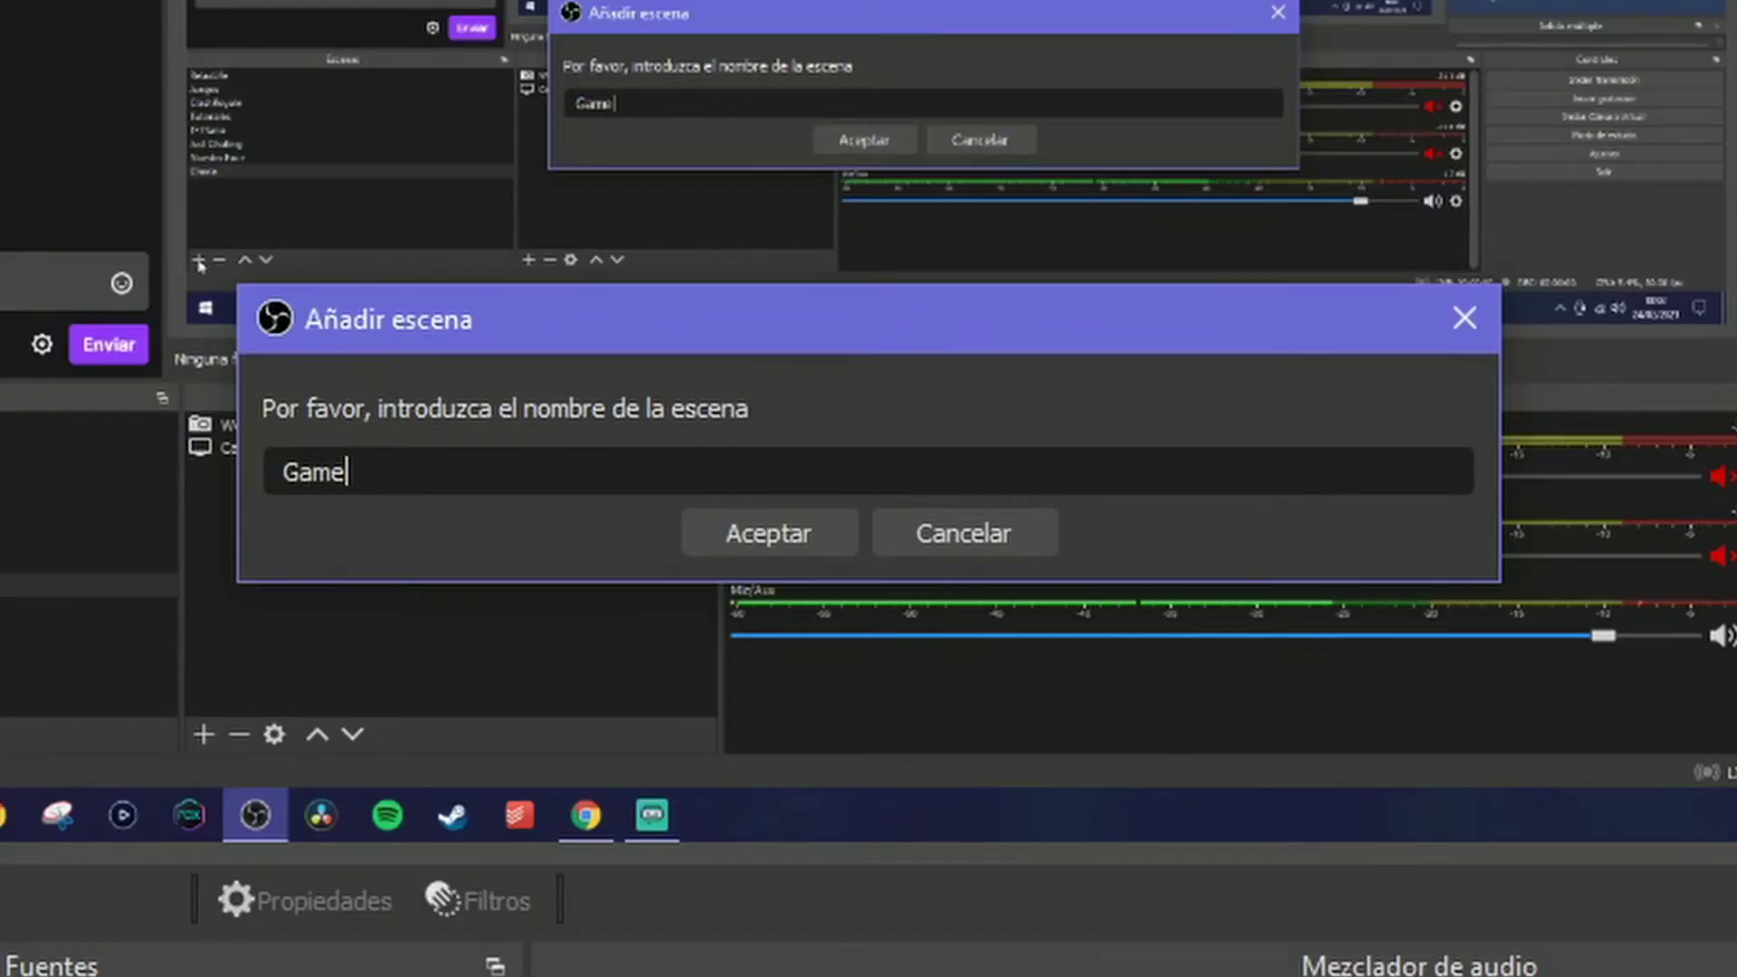
key("Return")
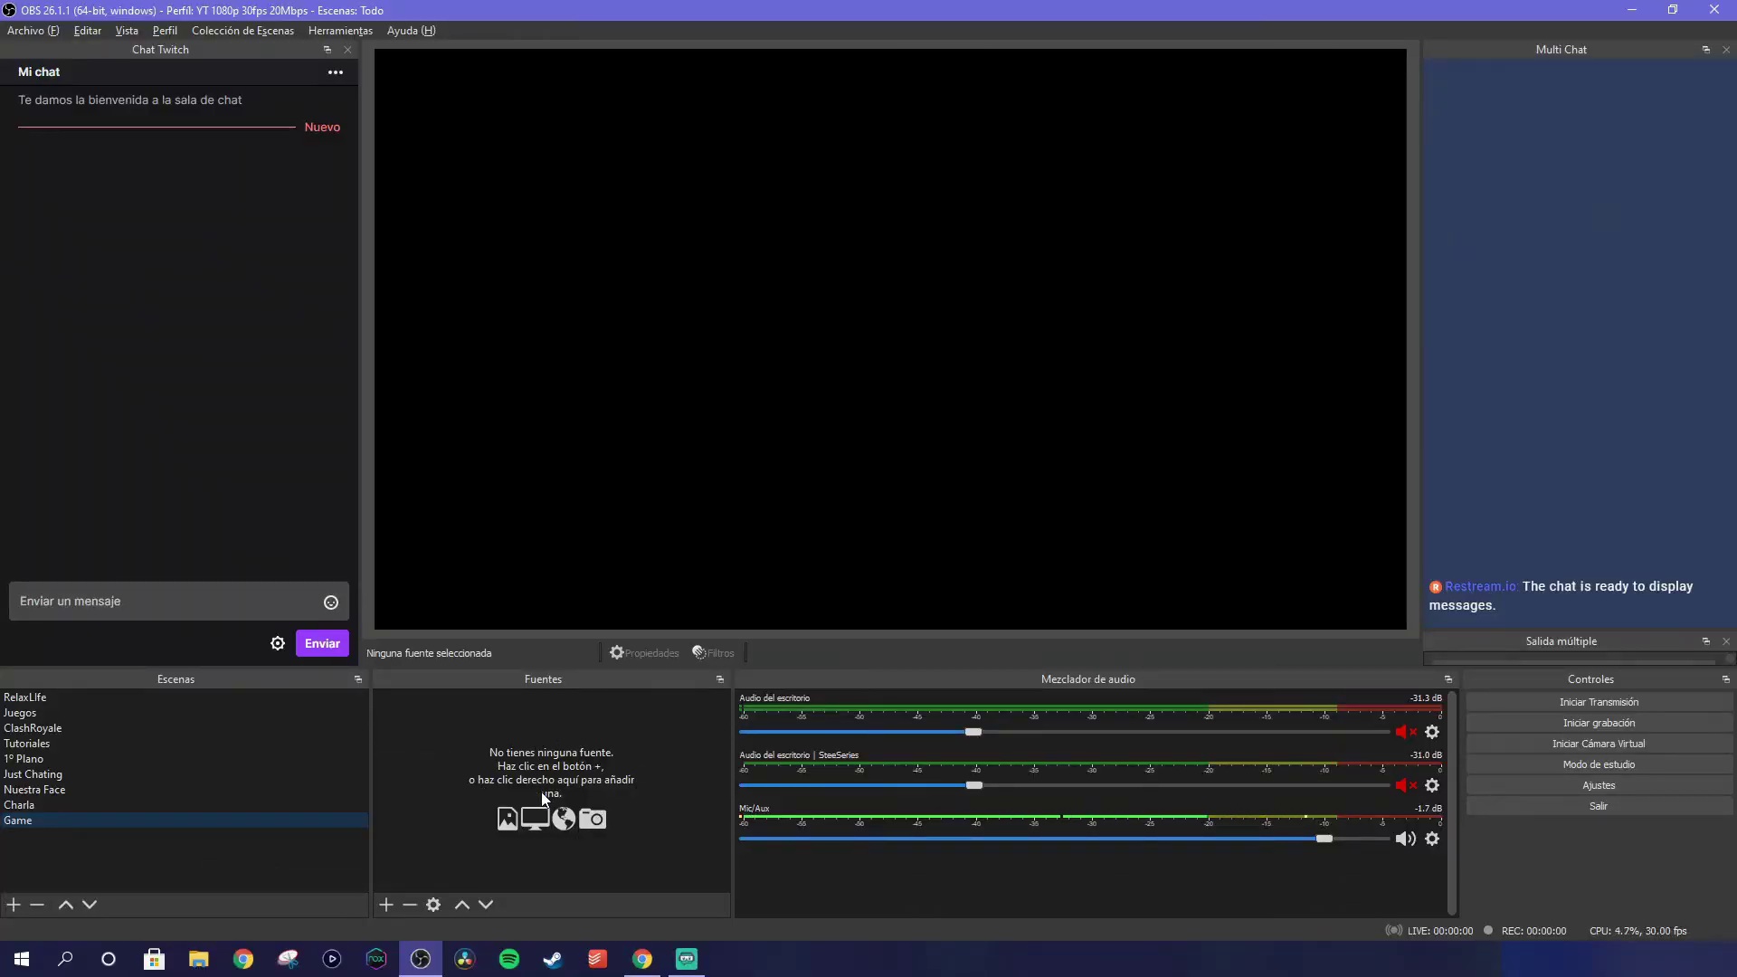
Create a new game capture source named Captura de juego in the Game scene
left_click(388, 905)
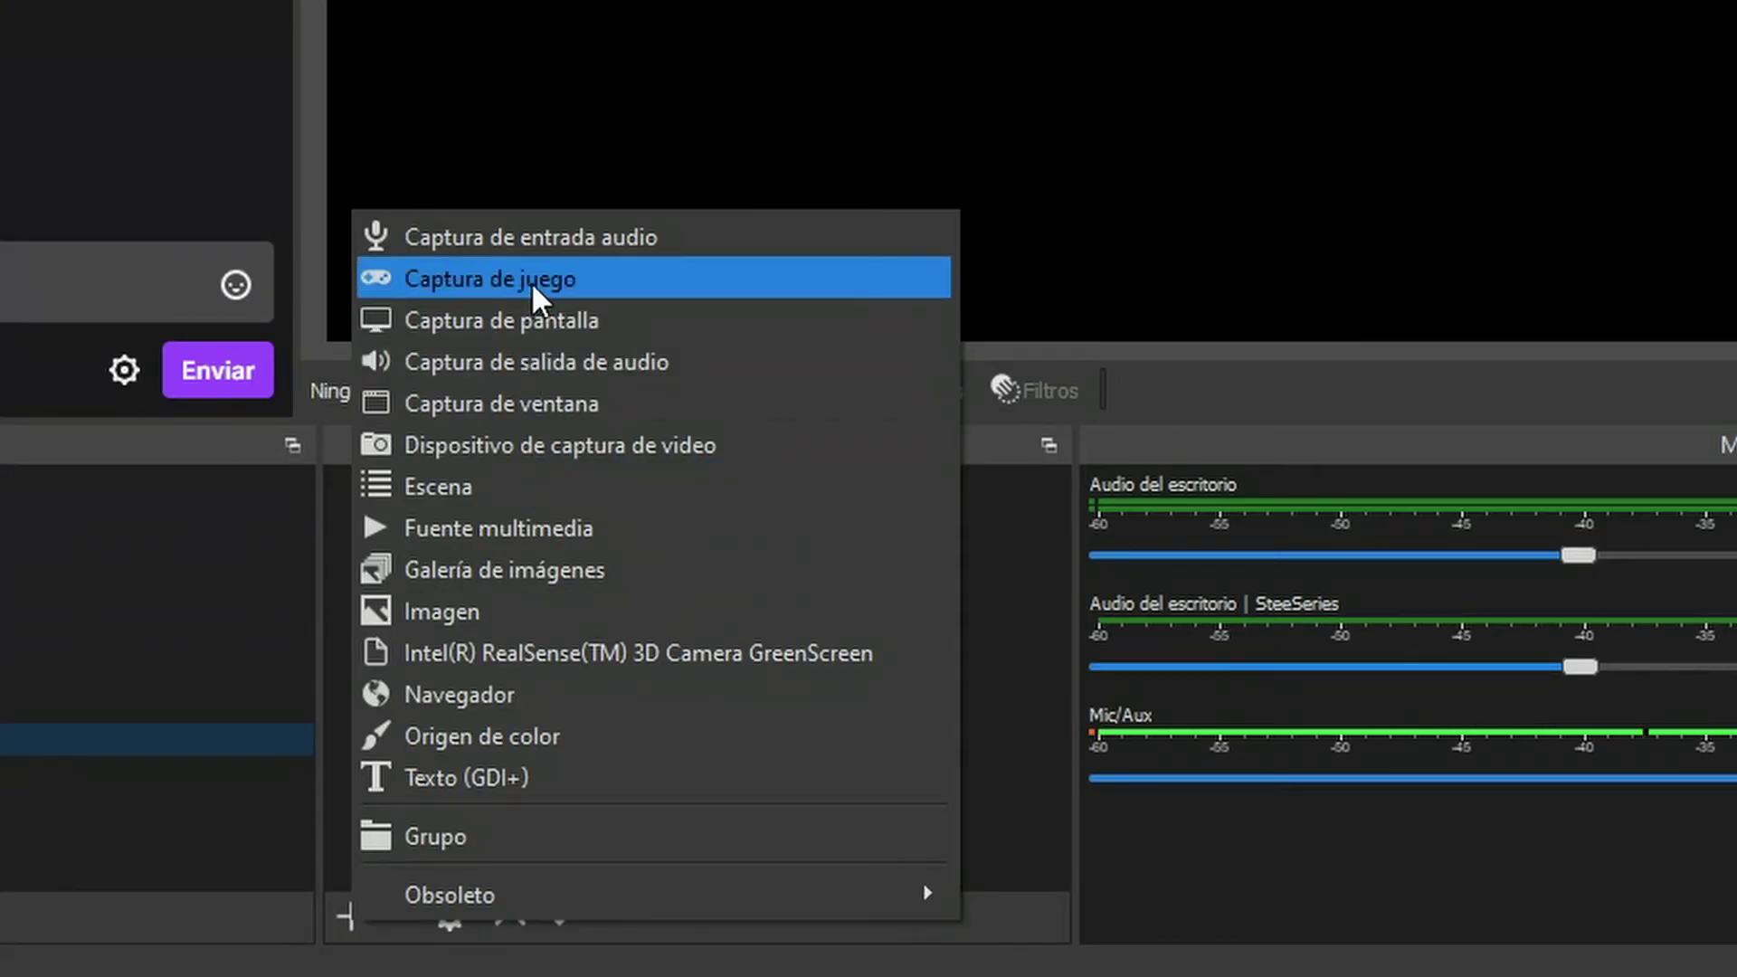
left_click(530, 280)
left_click(713, 313)
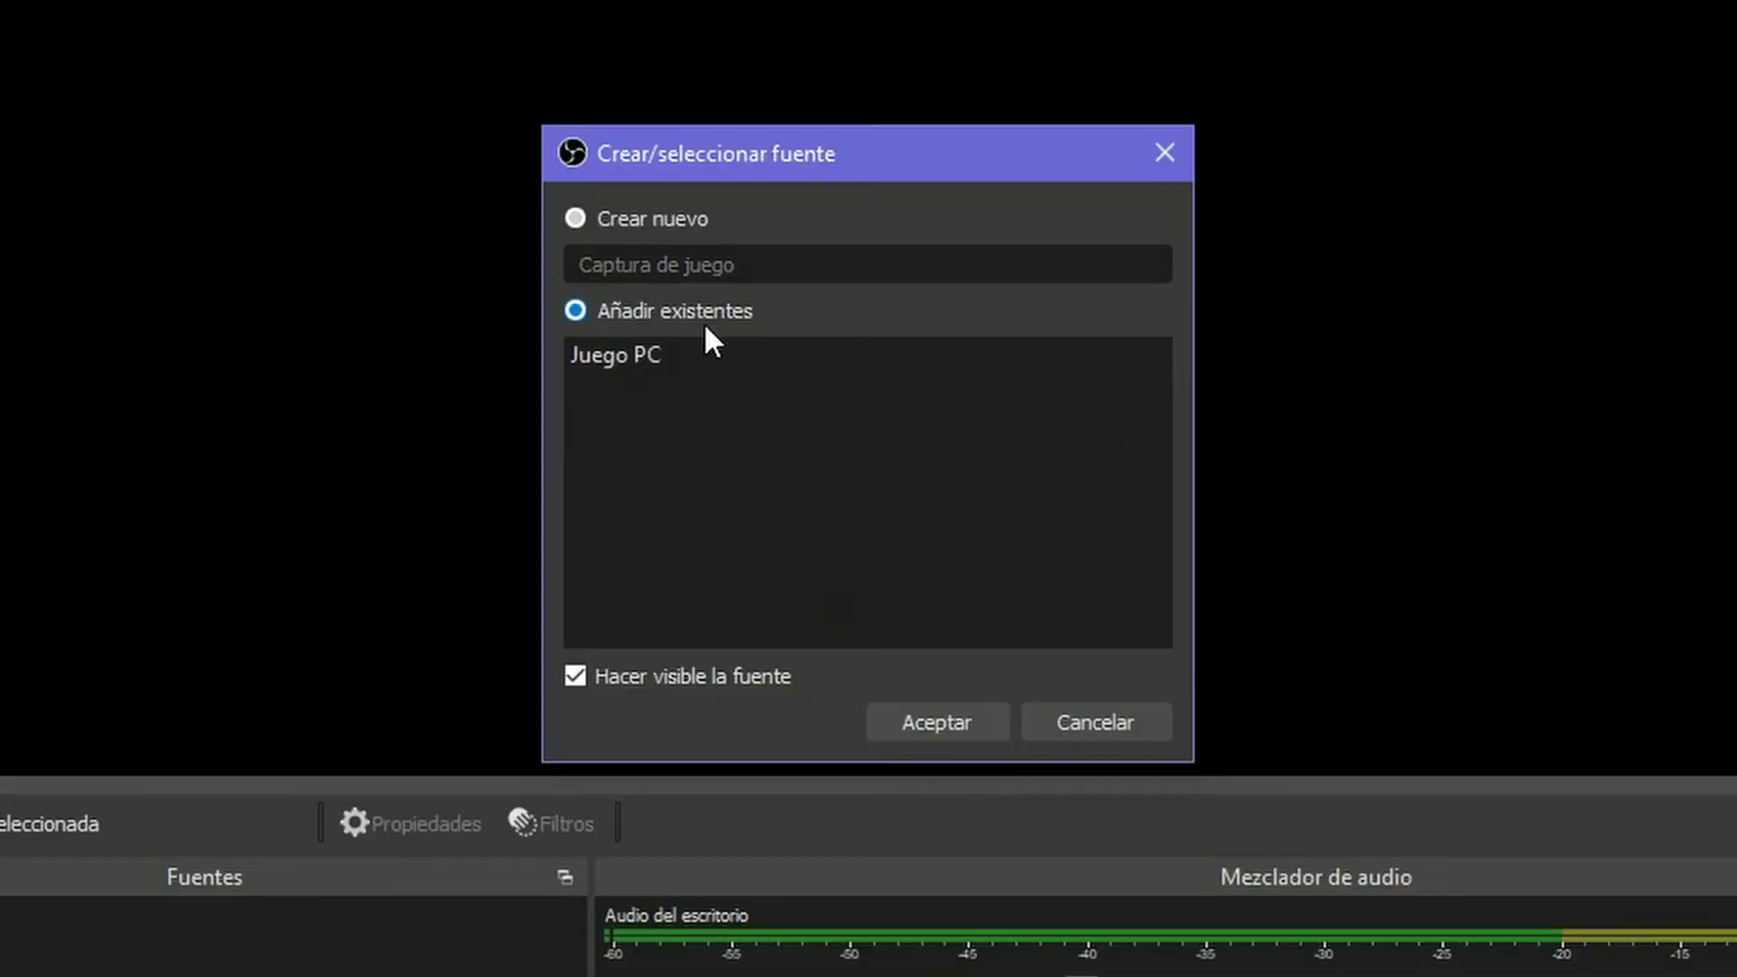
left_click(693, 218)
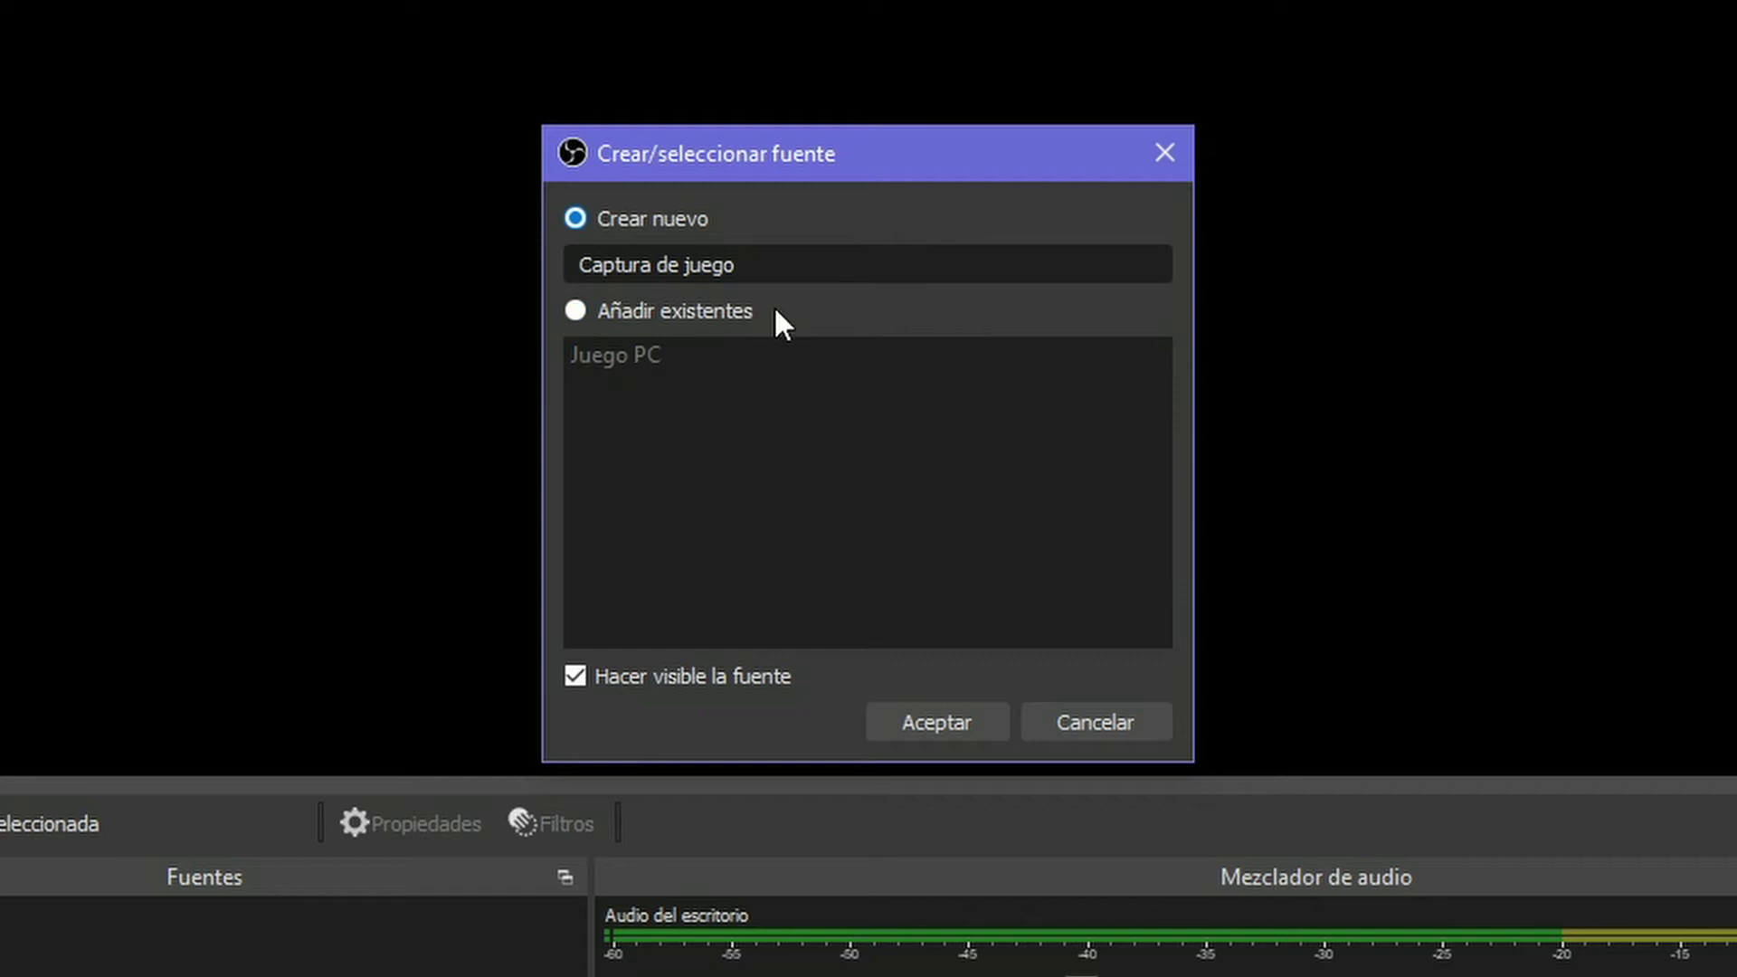
left_click(937, 722)
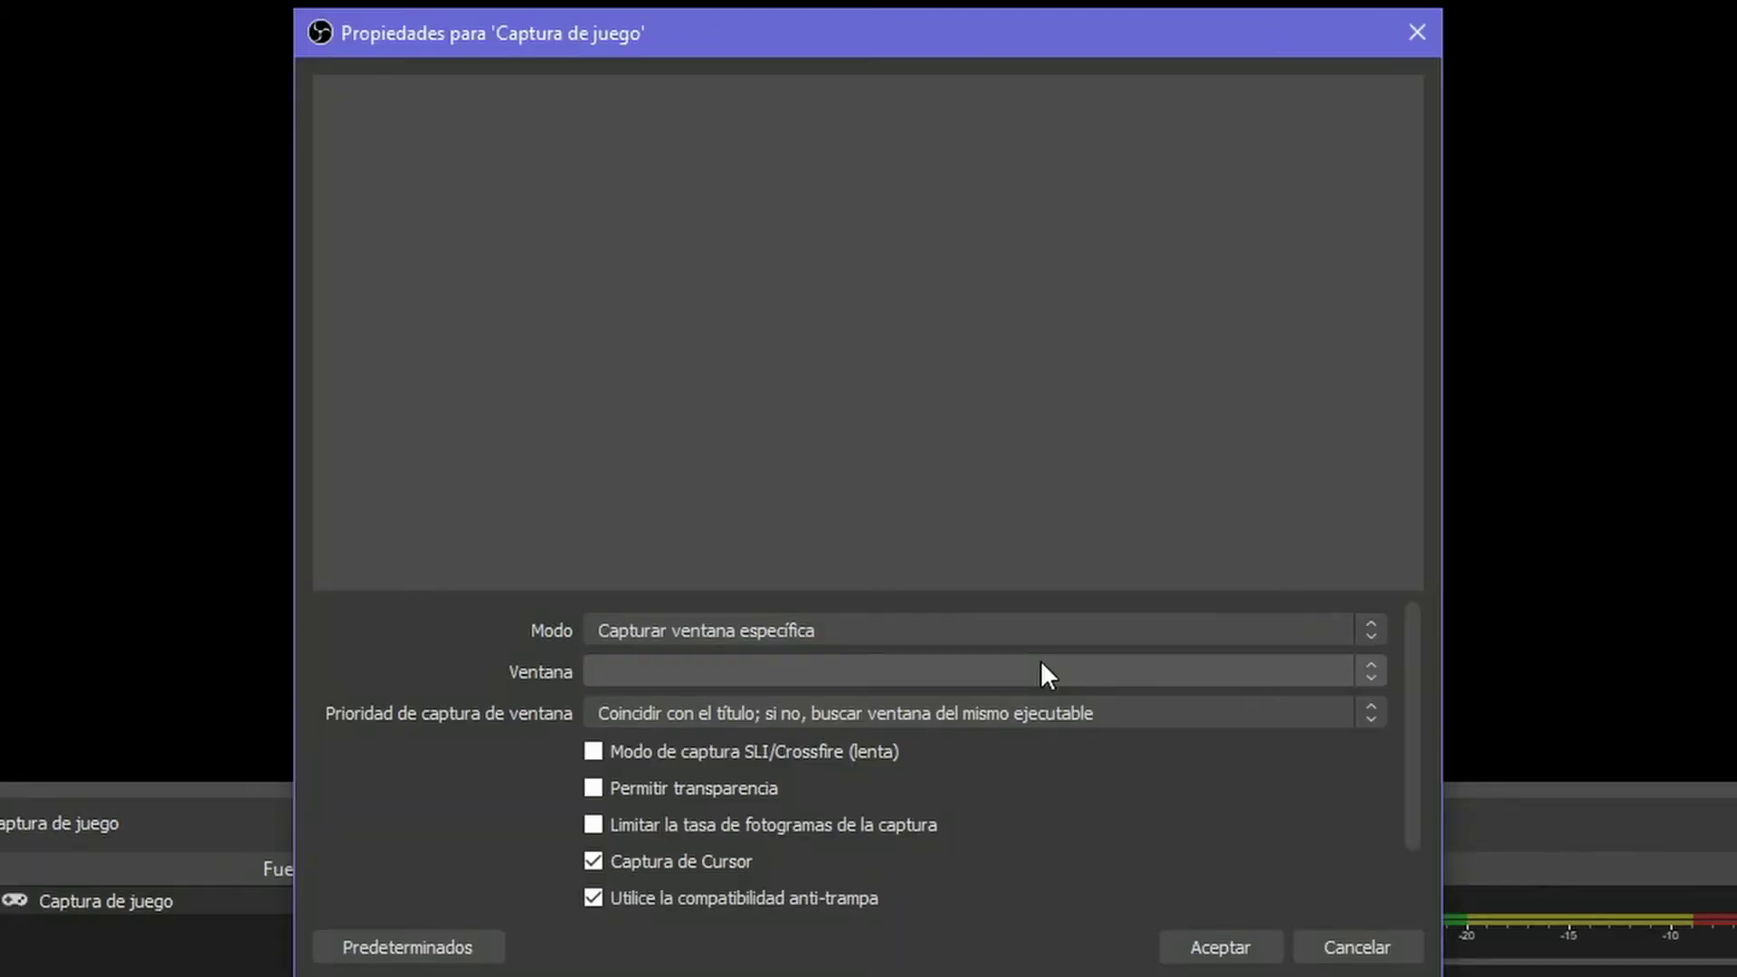
Set the game capture's window to [DBXV2.exe]: DRAGON BALL XENOVERSE 2 and accept its properties
left_click(1040, 669)
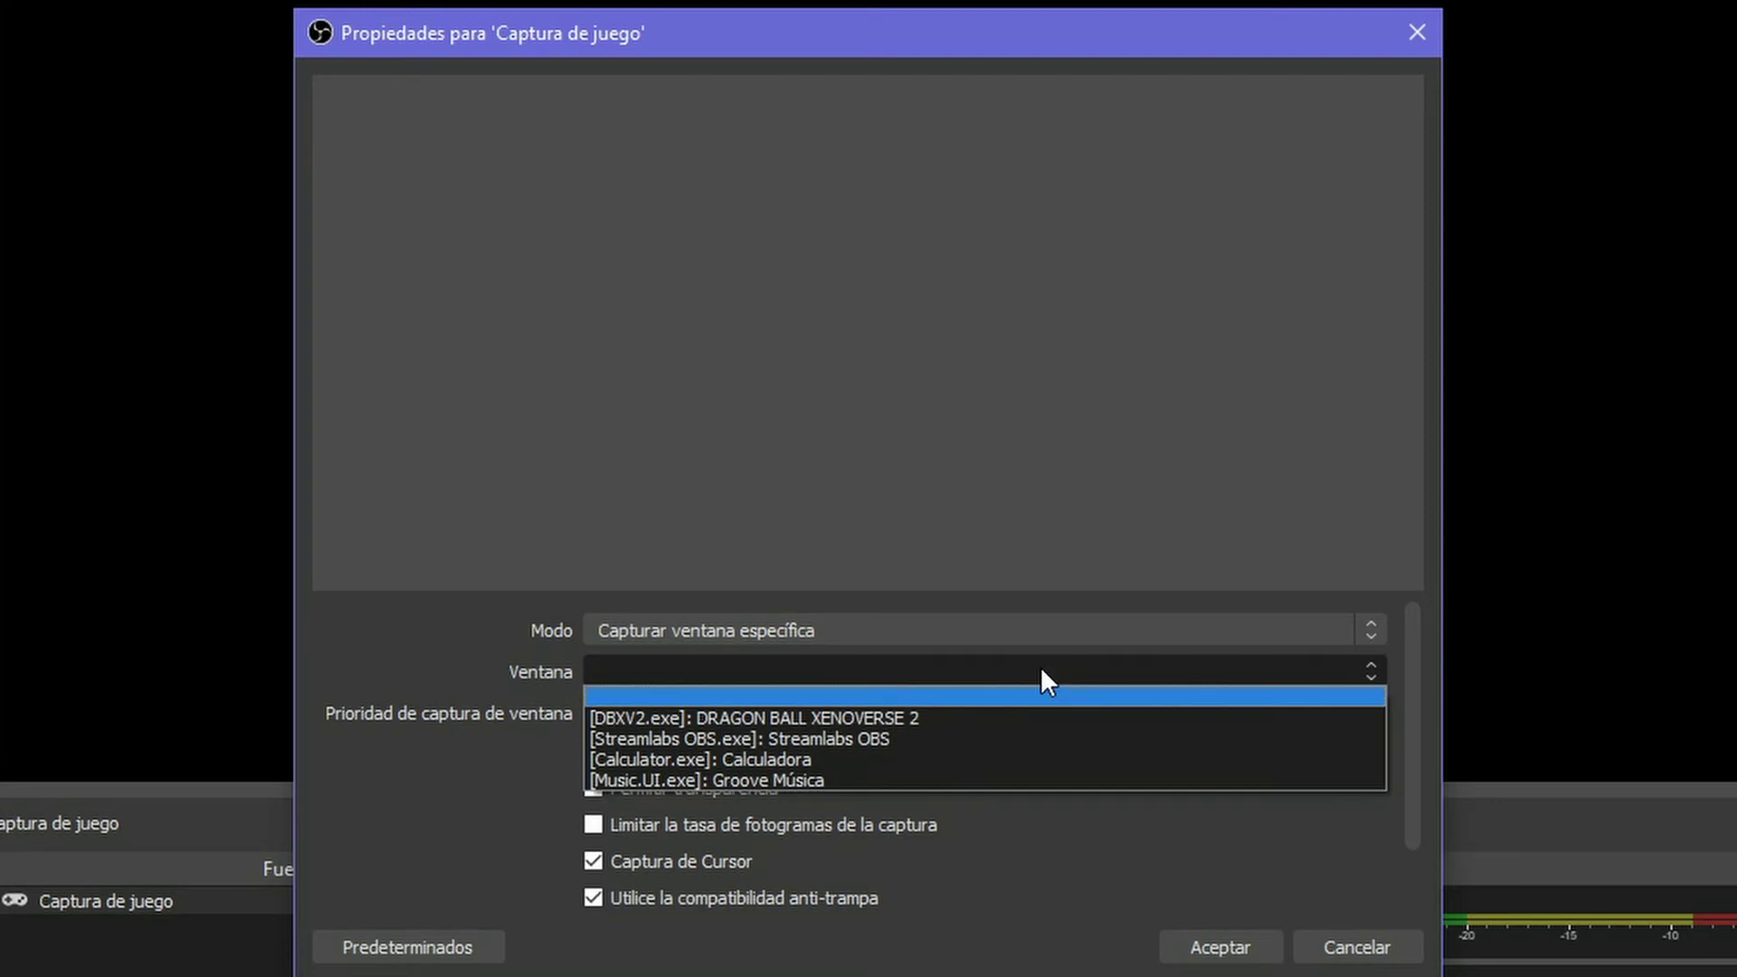
left_click(822, 720)
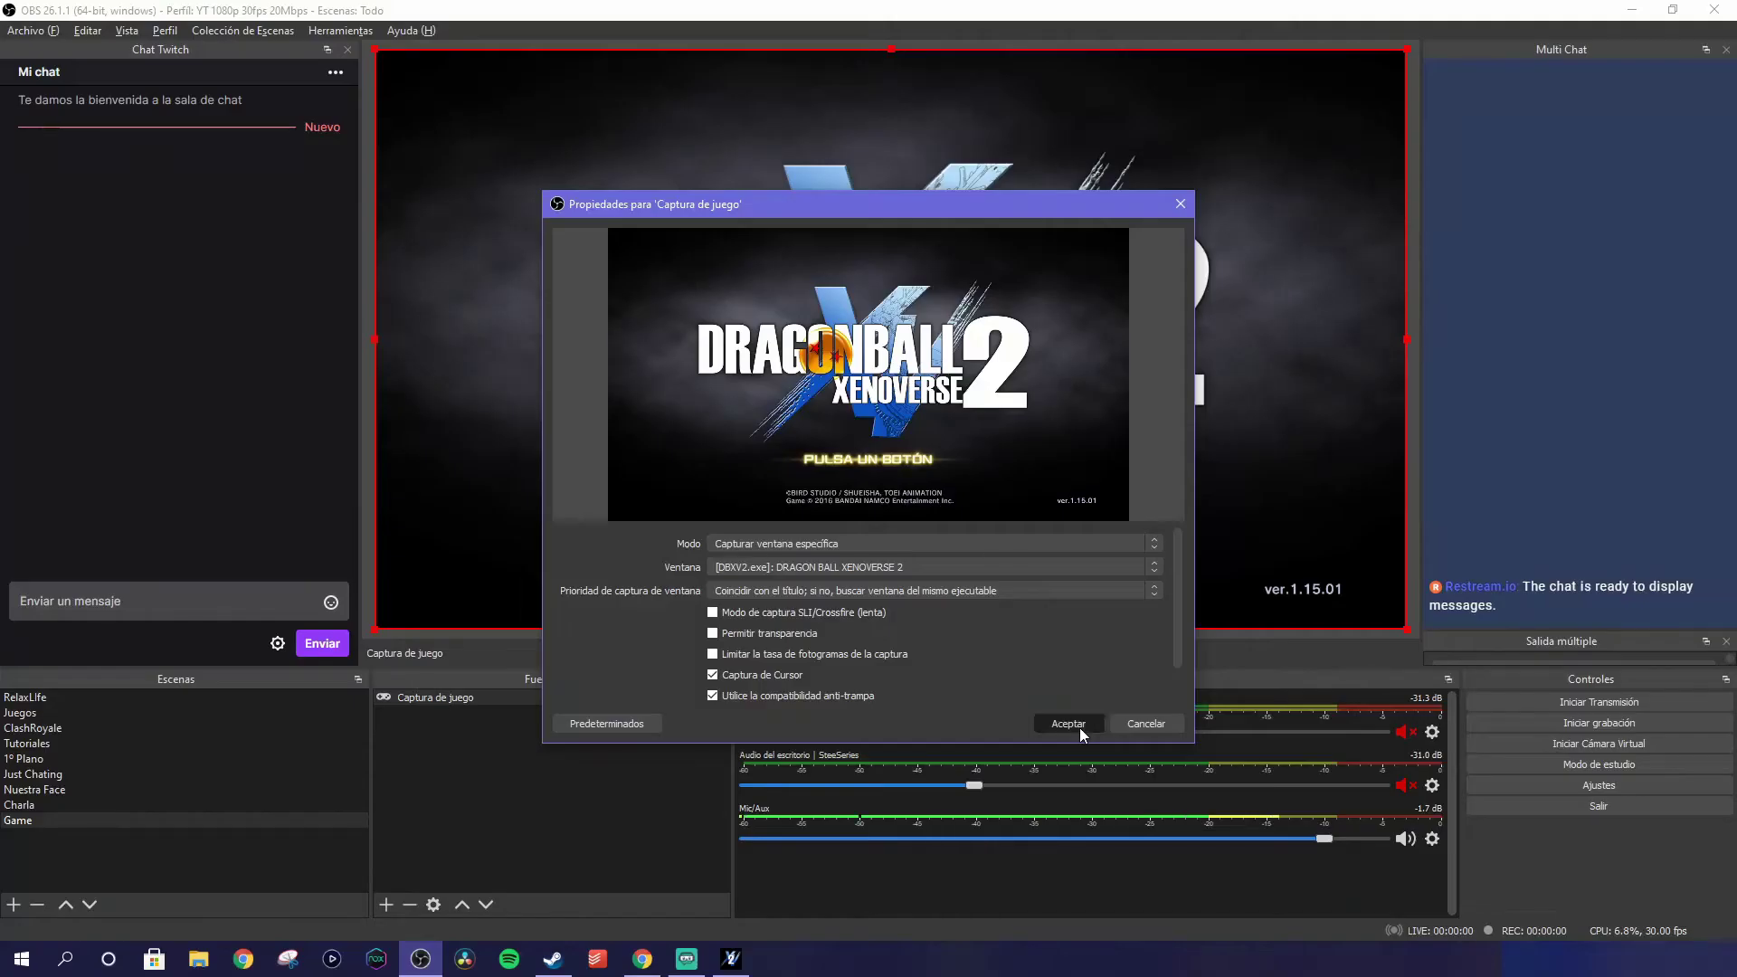
left_click(1221, 946)
left_click(1279, 634)
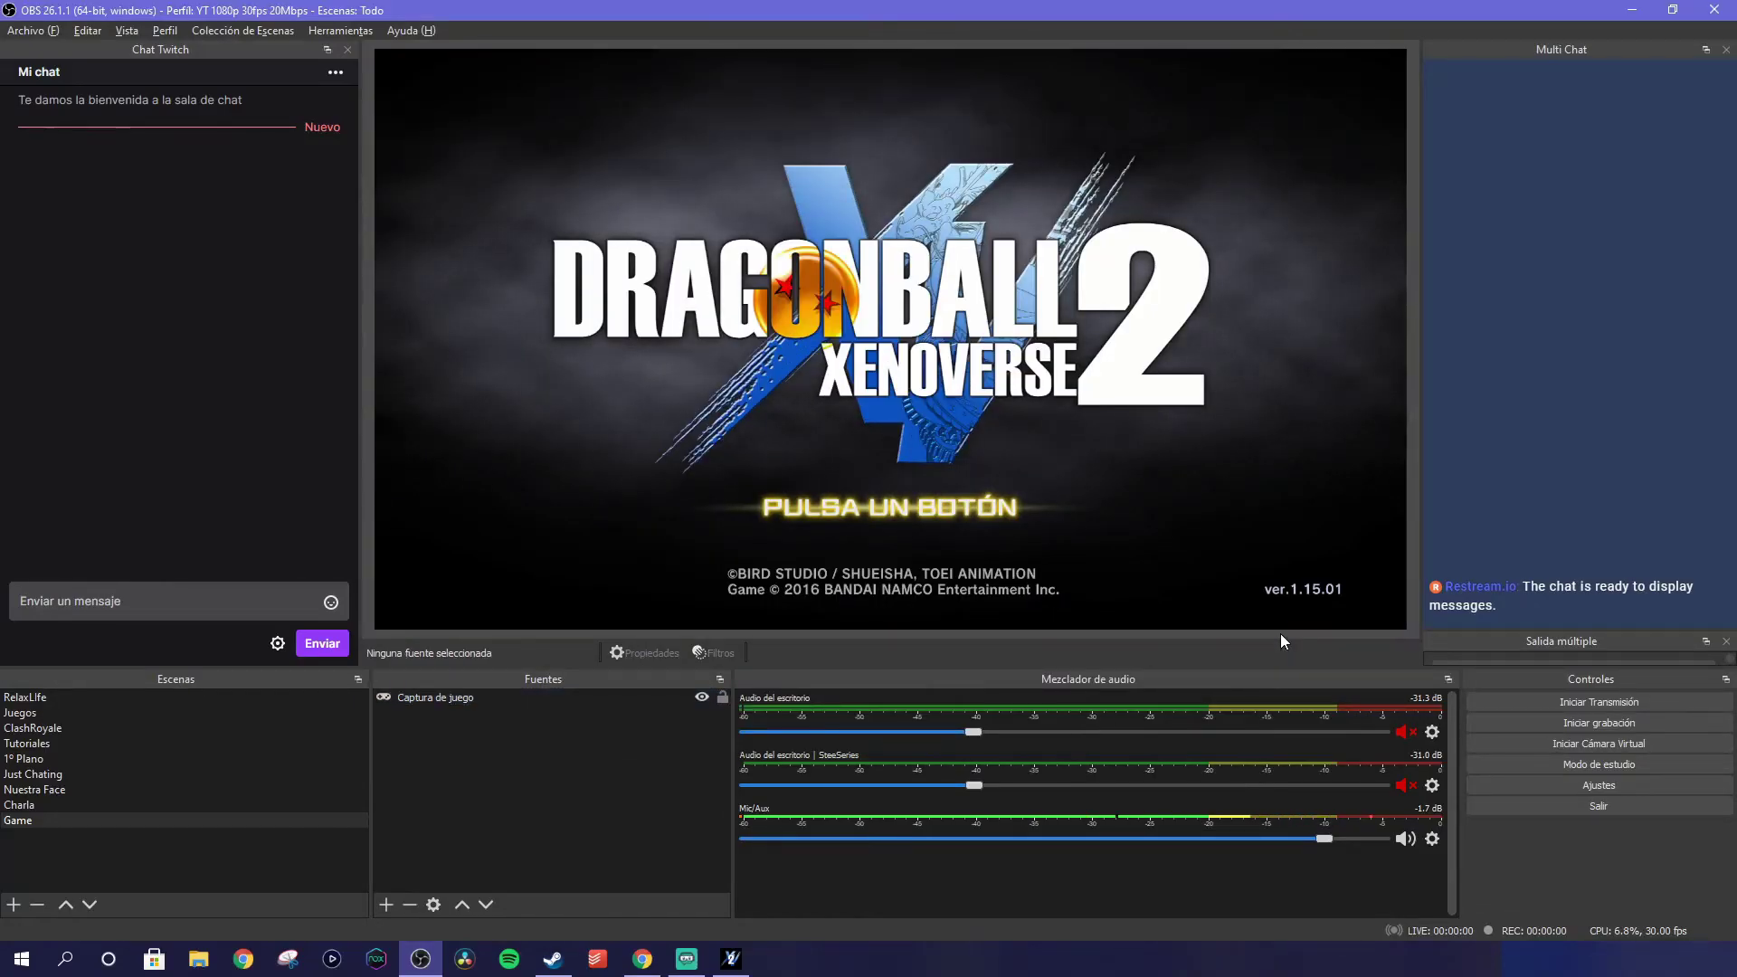
left_click(522, 798)
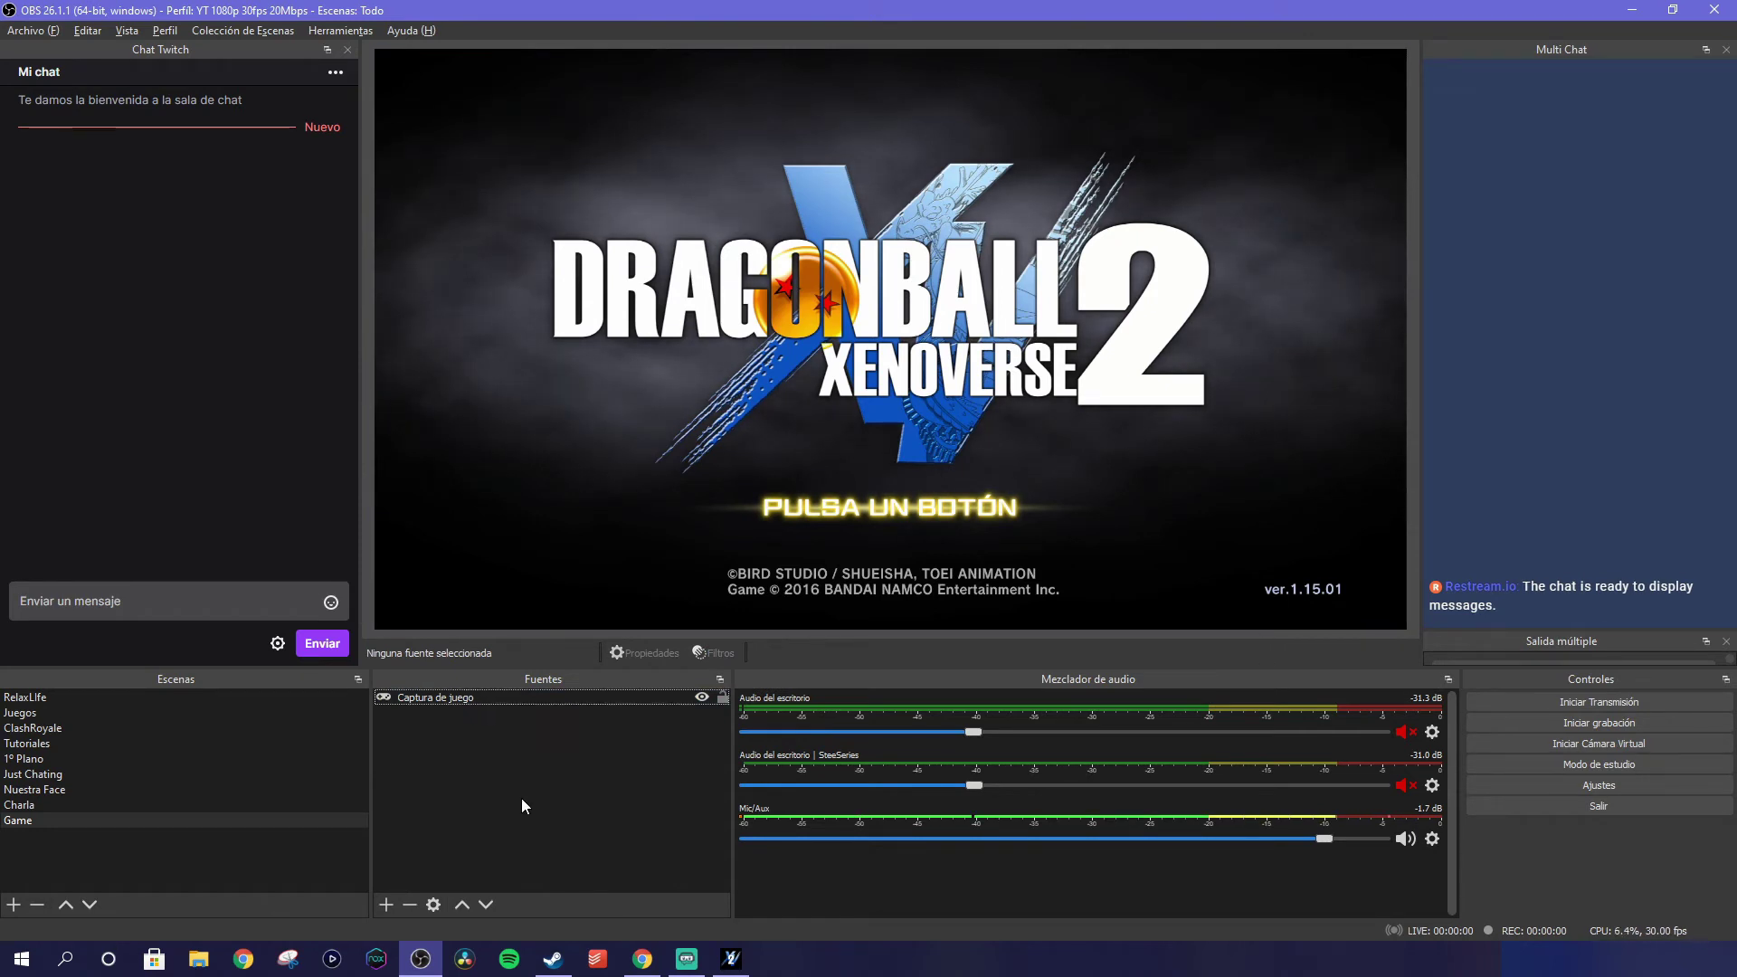
Add the existing WebCam source to the Game scene as a video capture device
left_click(389, 903)
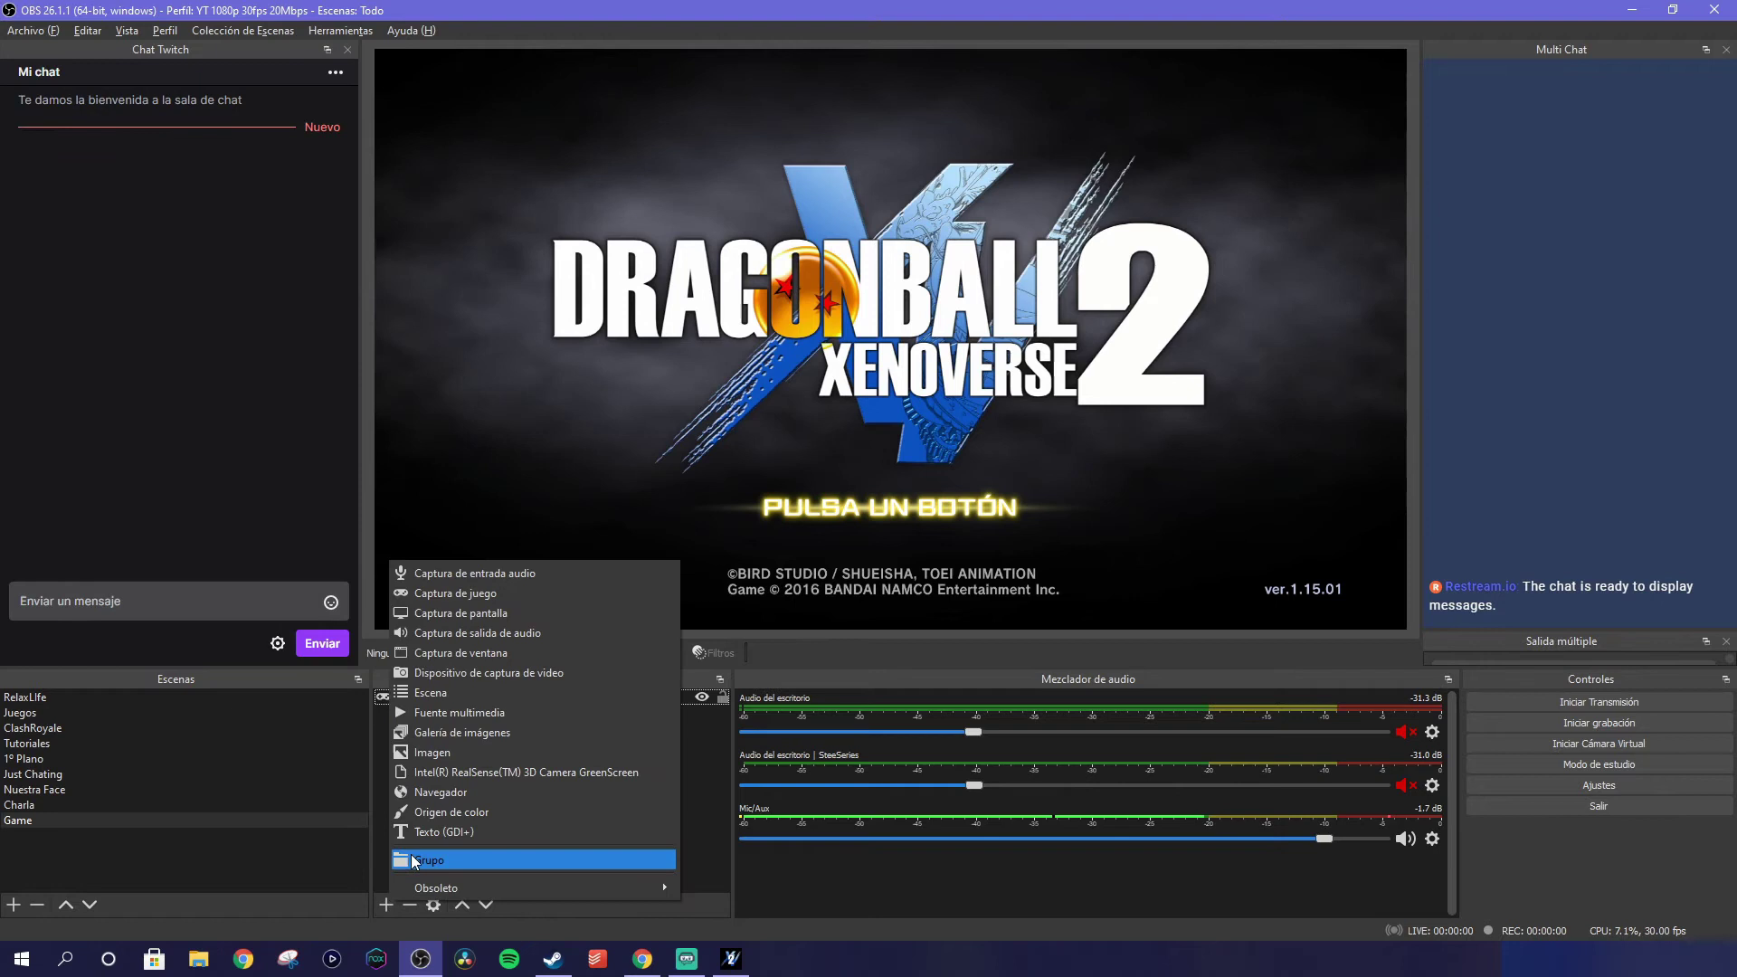
left_click(485, 671)
left_click(769, 402)
left_click(757, 425)
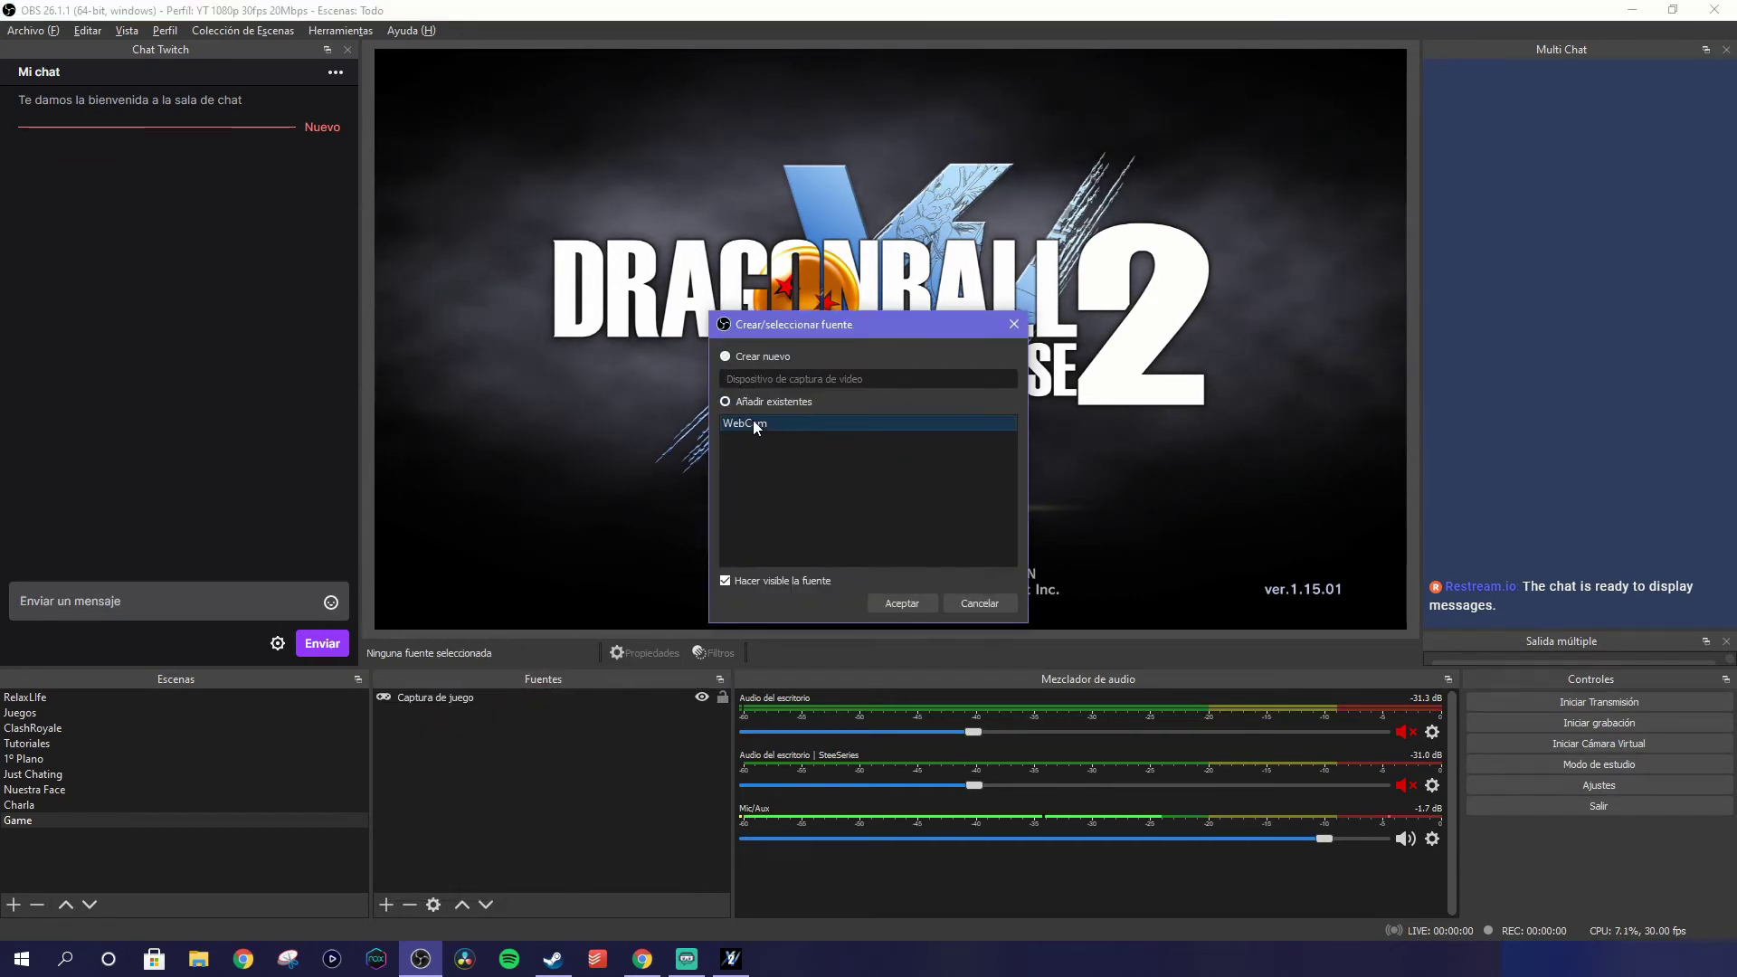
left_click(901, 603)
Shrink the WebCam source to about a quarter of the canvas width in the upper-left corner of the Game scene
left_click_drag(1407, 629, 622, 187)
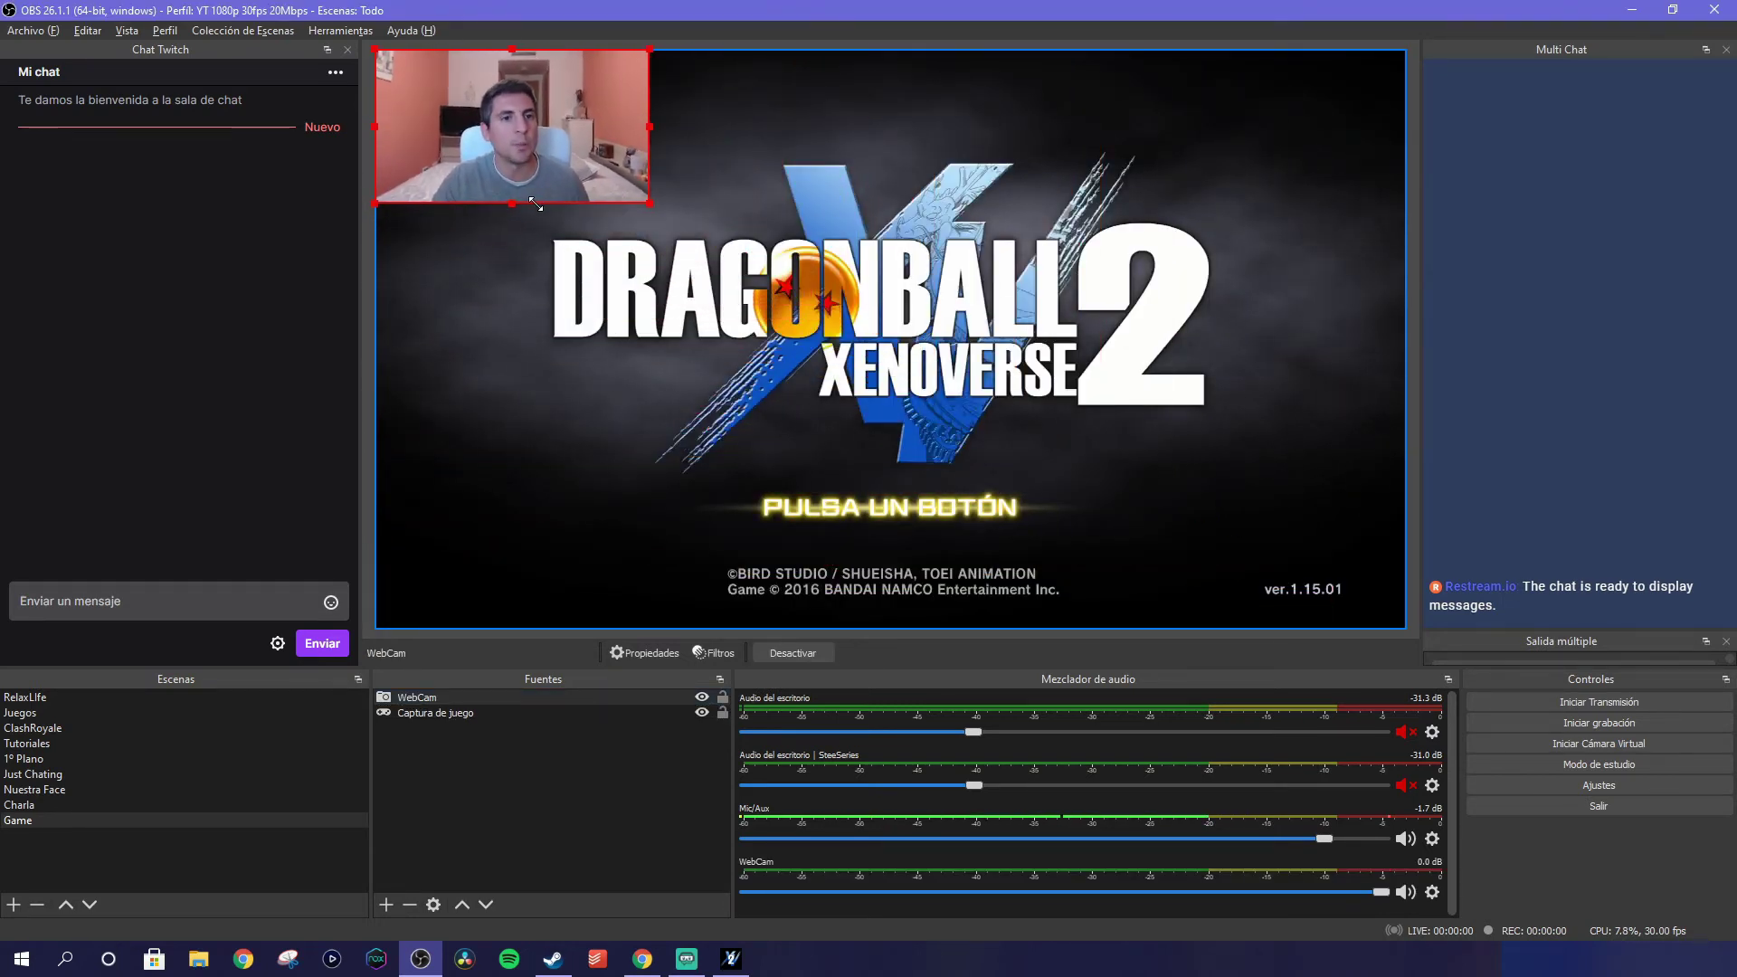
left_click(501, 713)
left_click(502, 796)
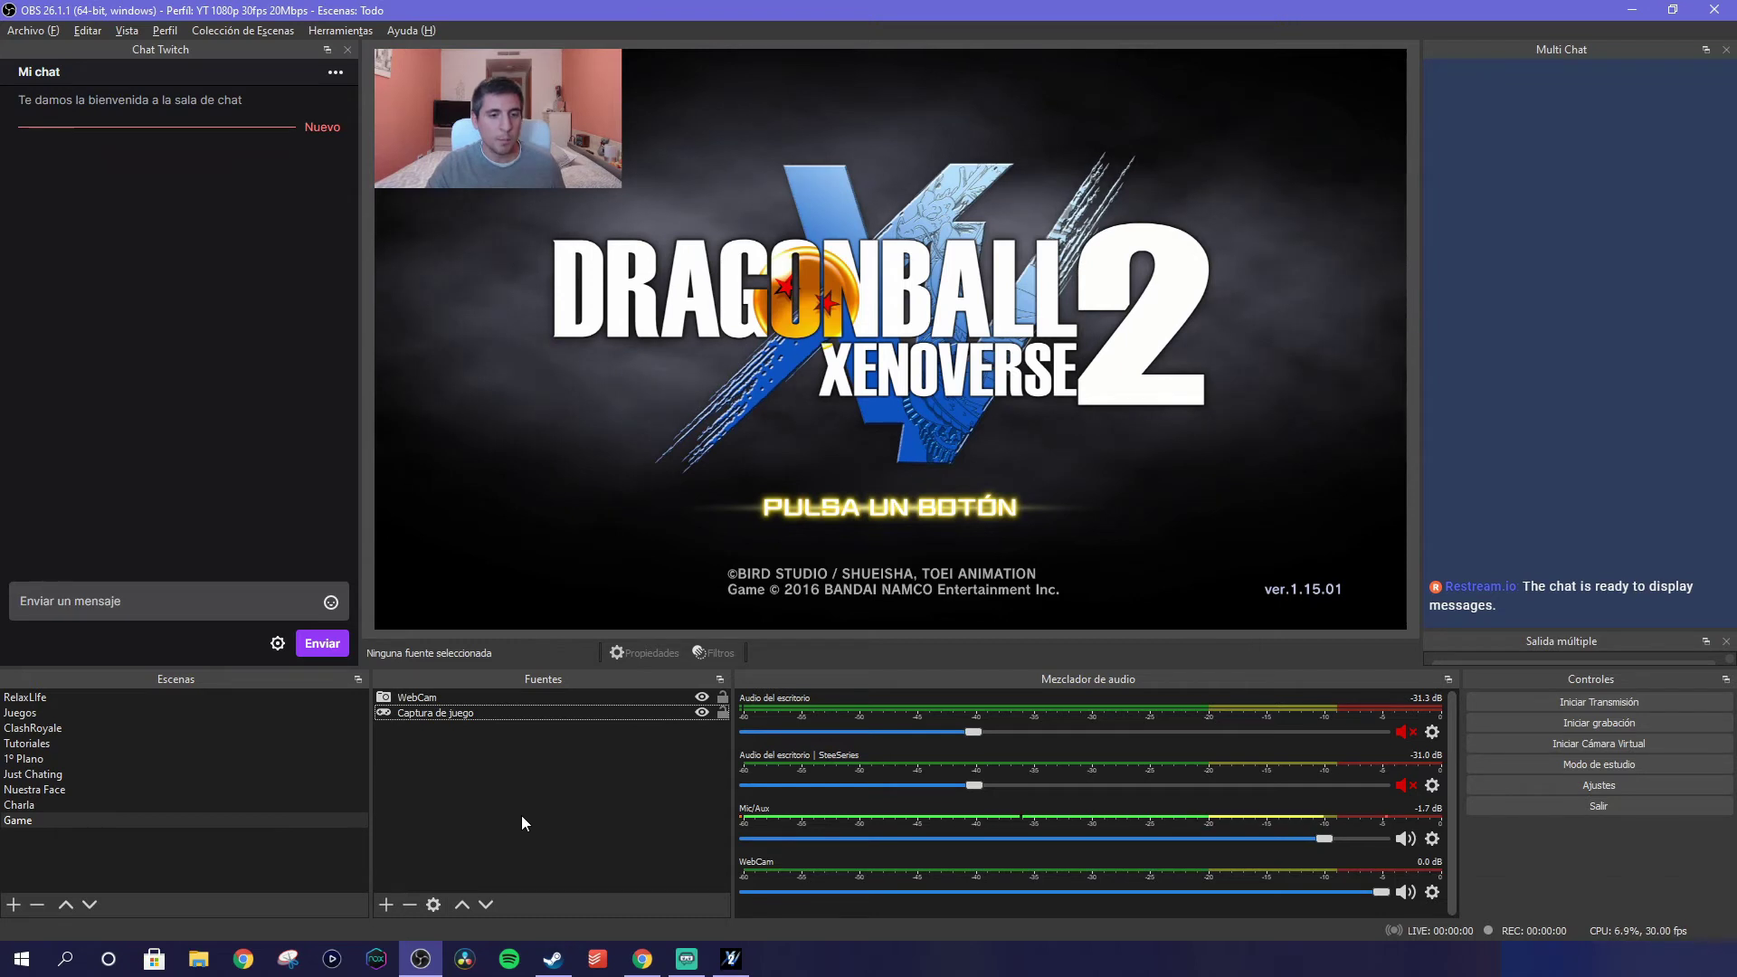
Add a new image source named Imagen to the Game scene, using marco games.png as its file
left_click(388, 904)
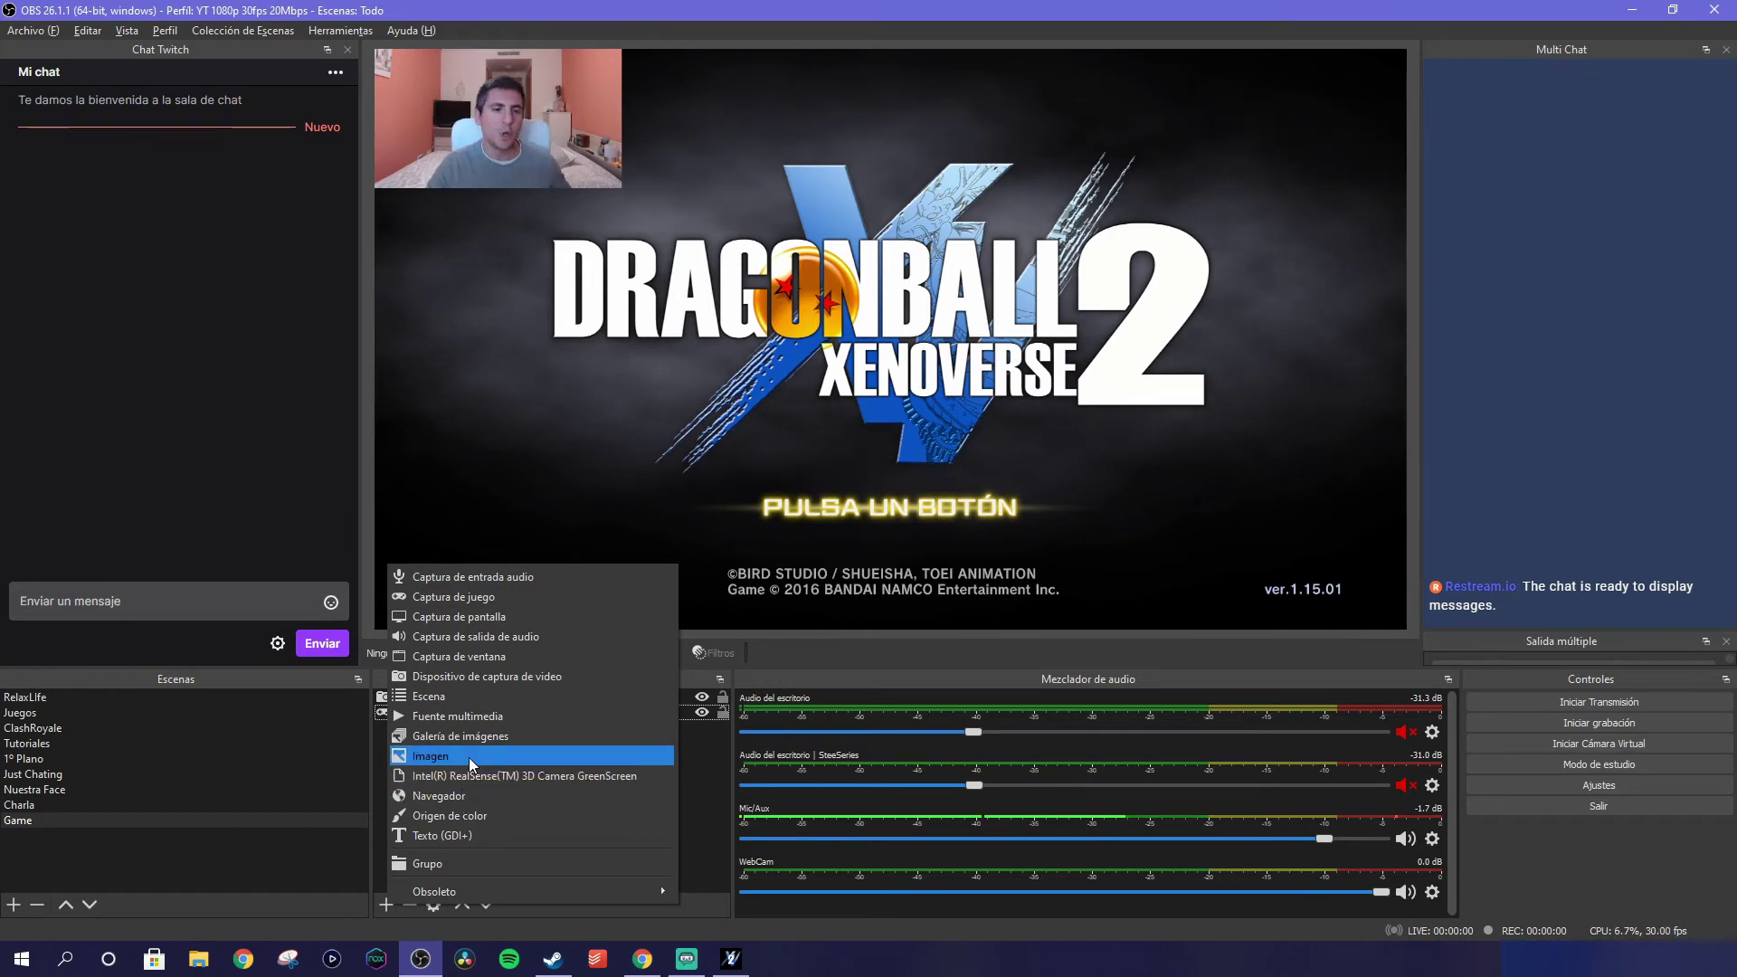
left_click(469, 757)
left_click(780, 387)
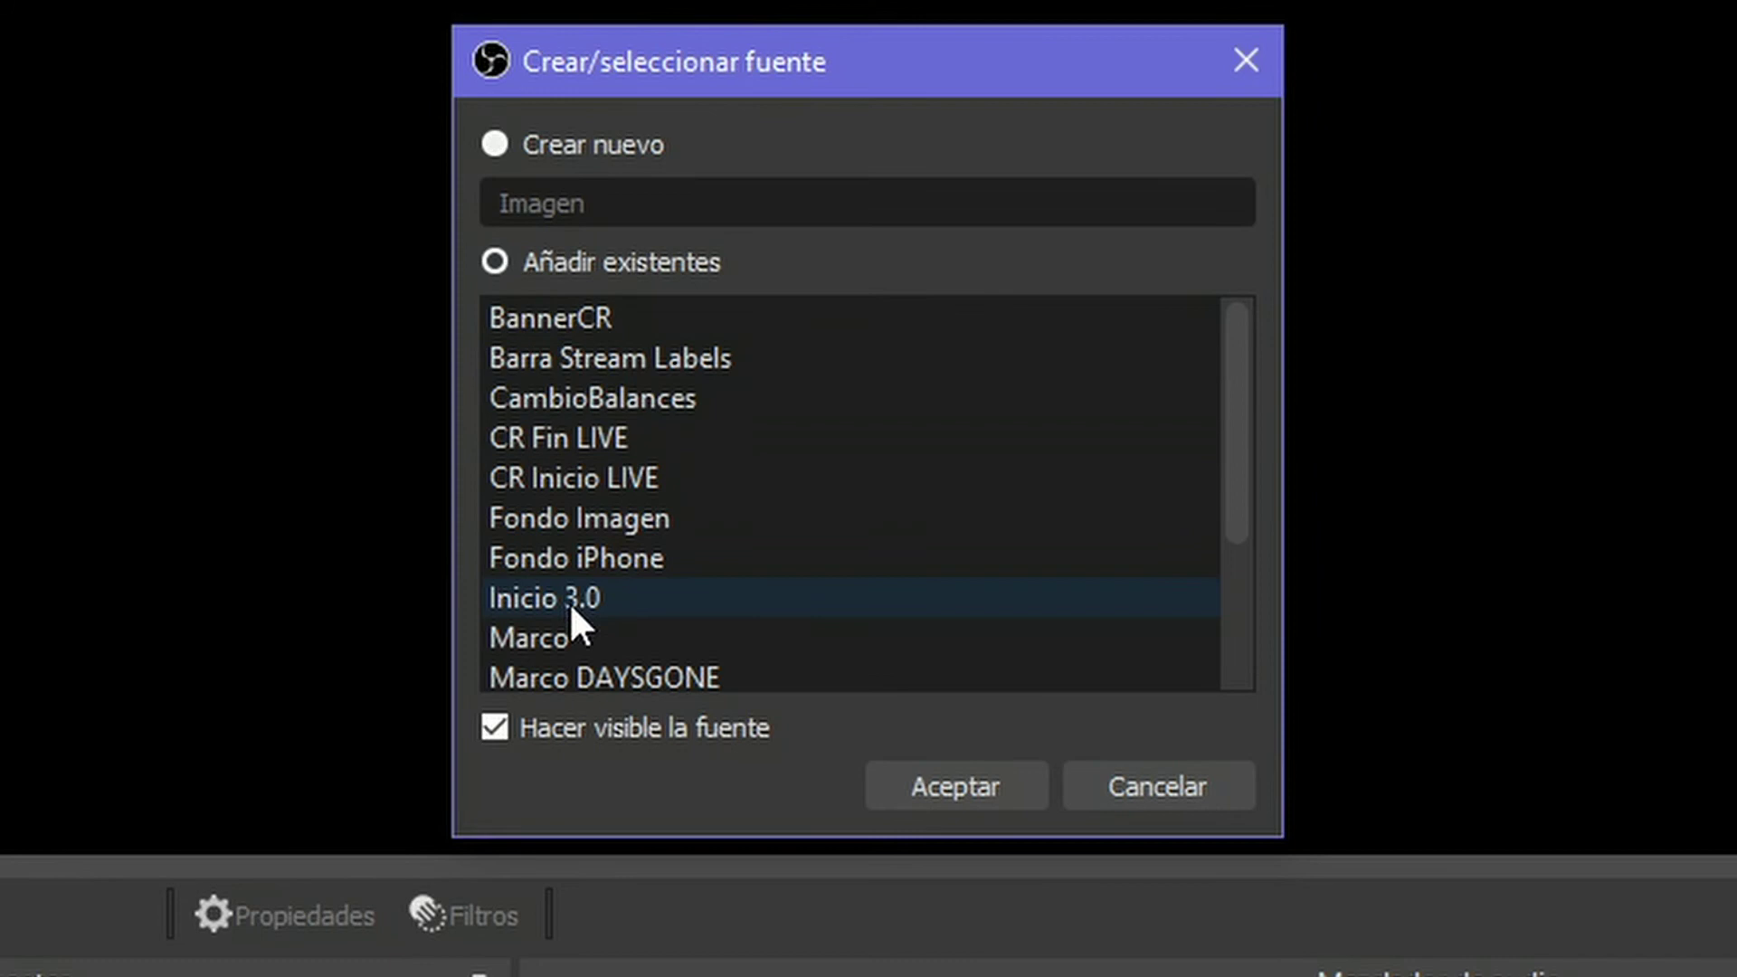
left_click(565, 636)
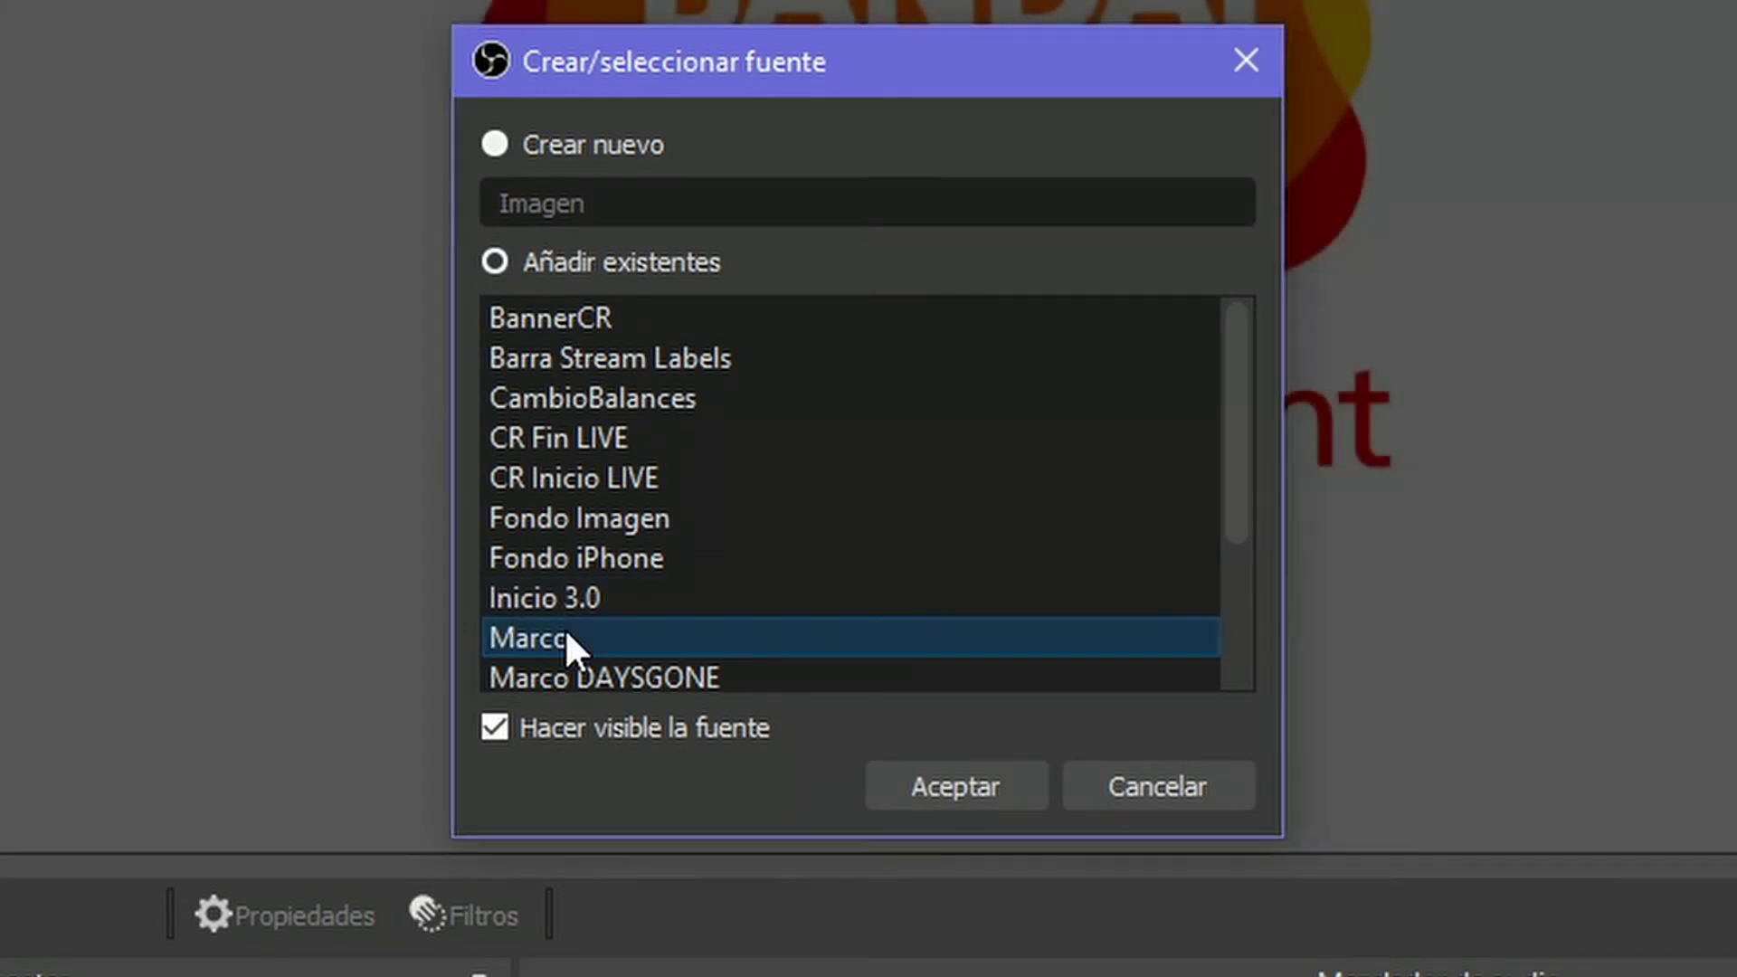
left_click(584, 156)
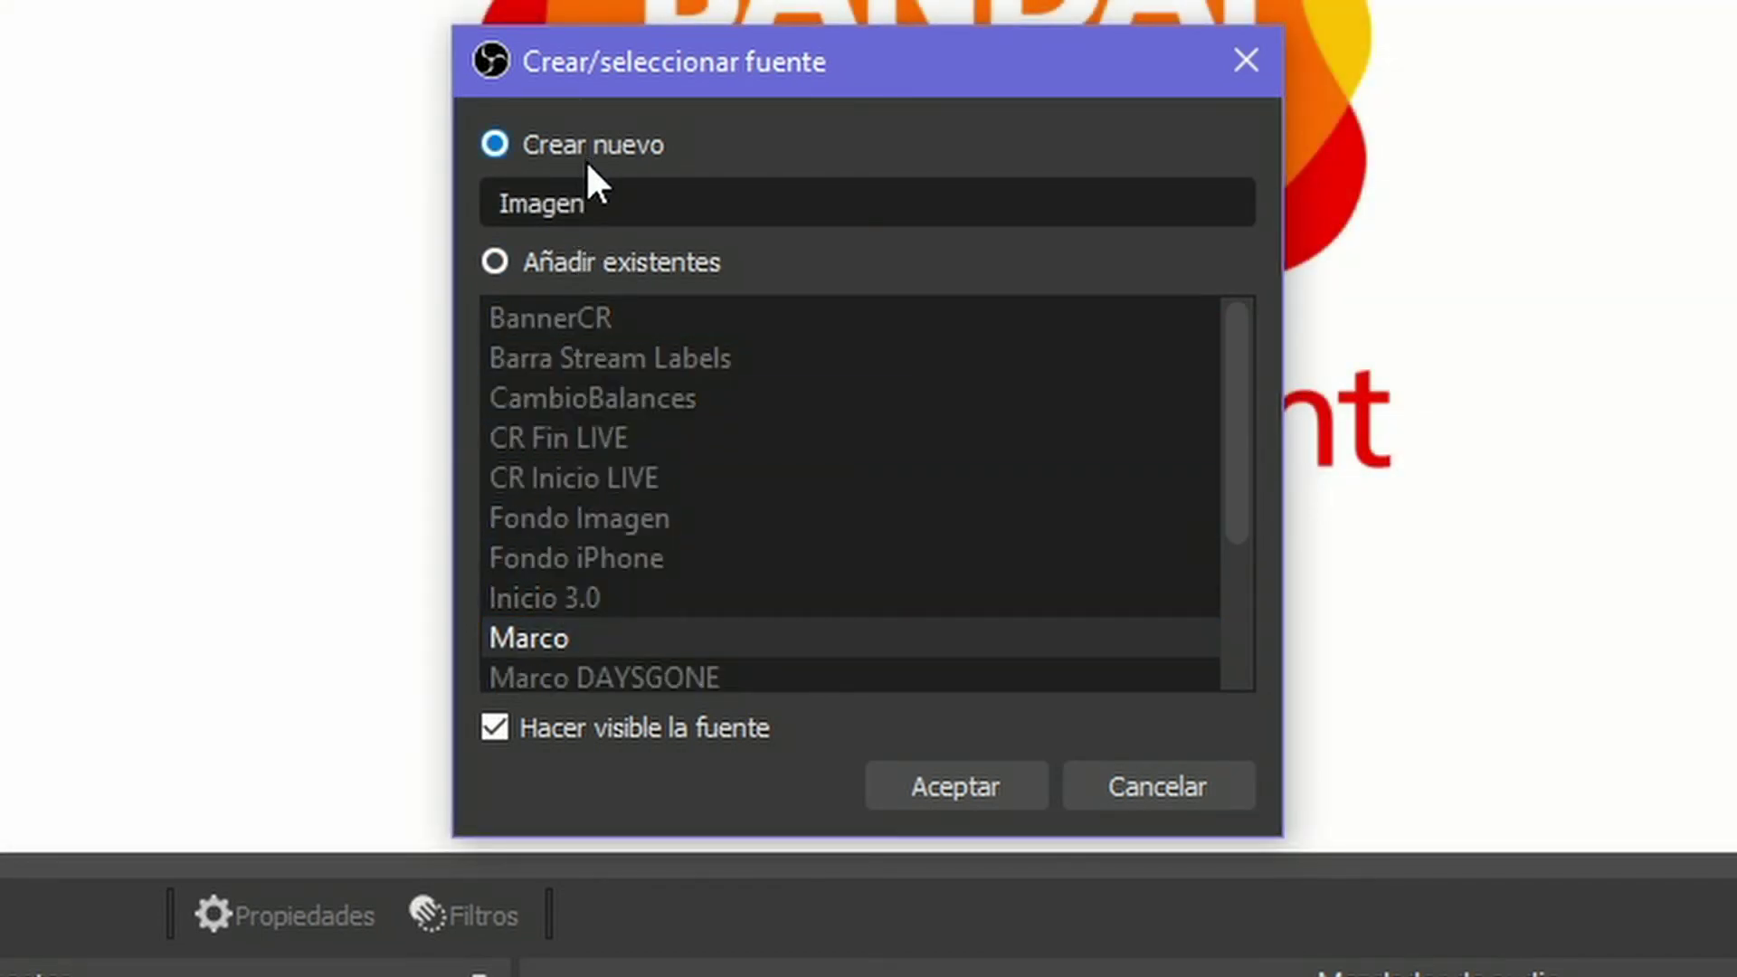
left_click(973, 783)
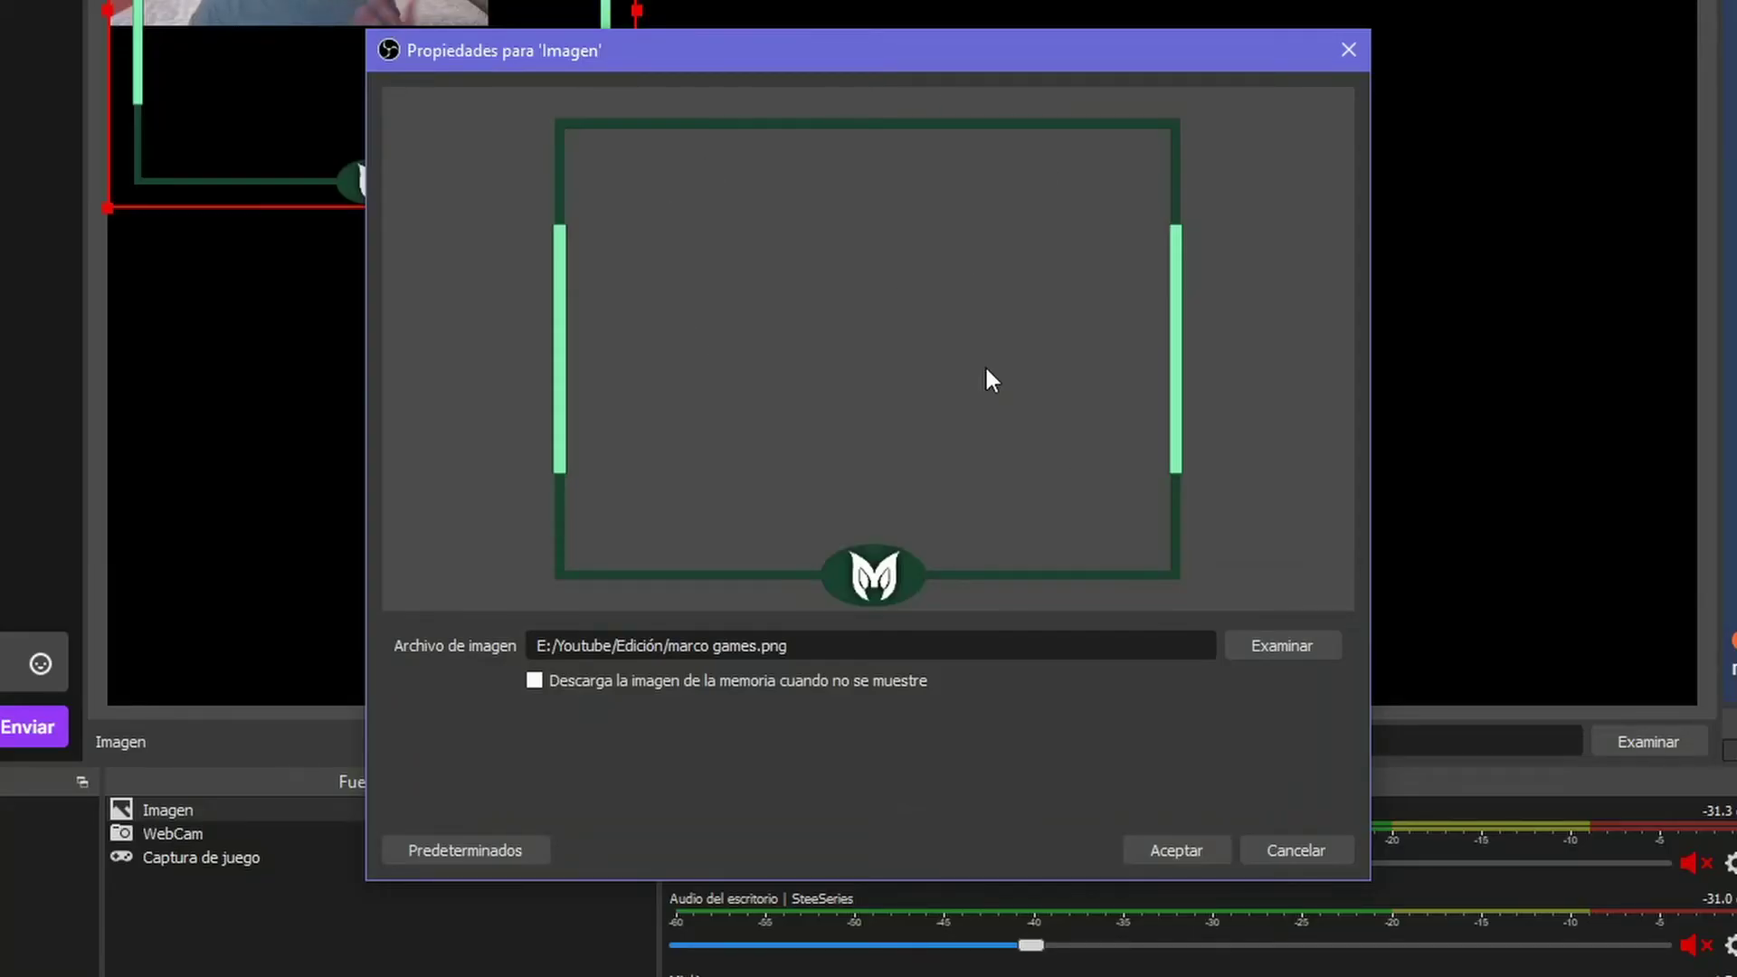
left_click(1176, 841)
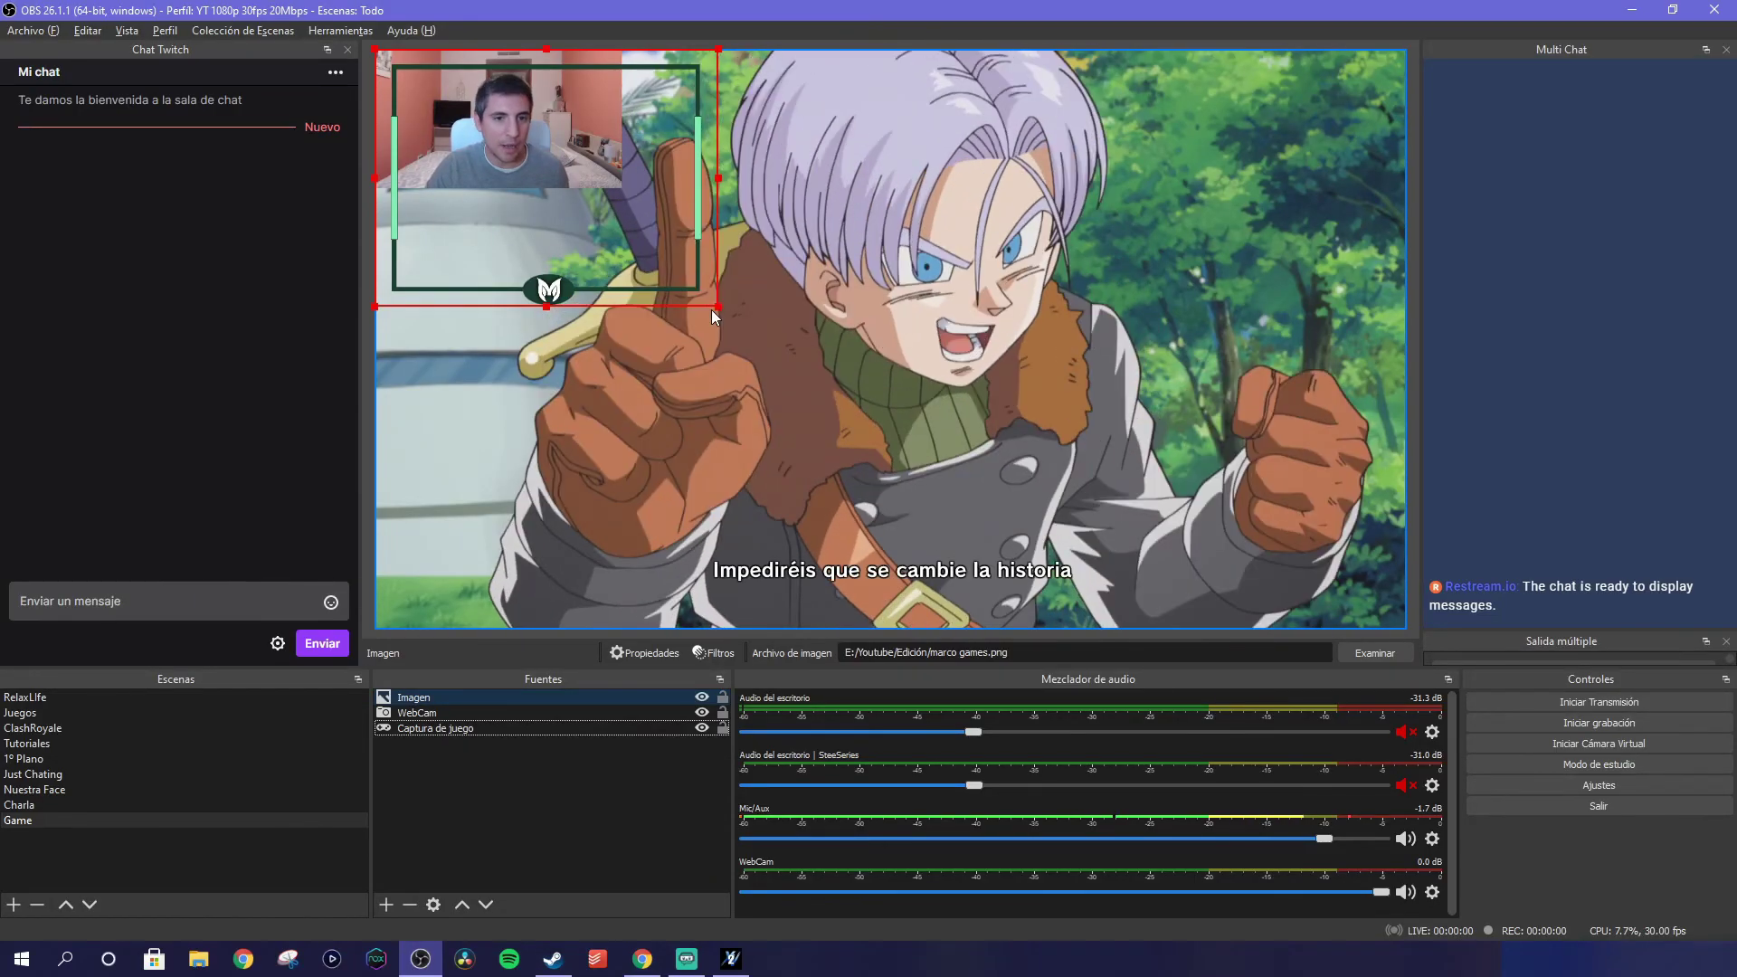
Position the Imagen frame below the webcam, enlarge it, and place the WebCam source inside its upper-left corner
left_click_drag(719, 308, 646, 329)
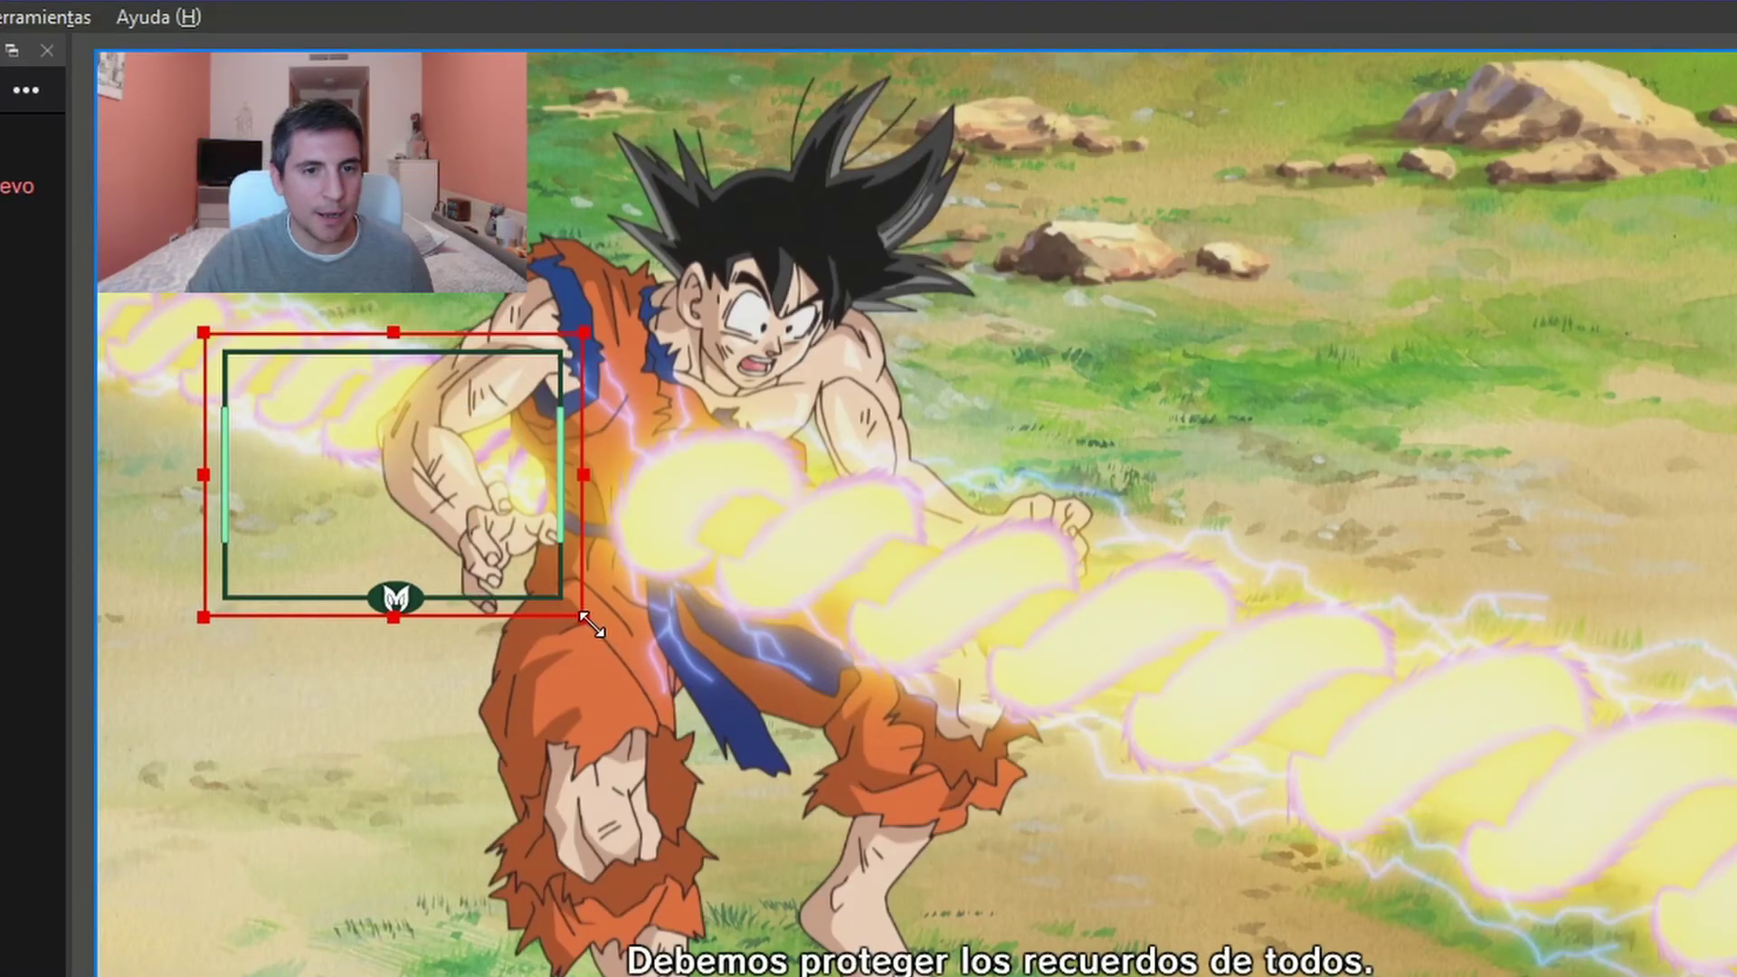
left_click_drag(592, 625, 769, 739)
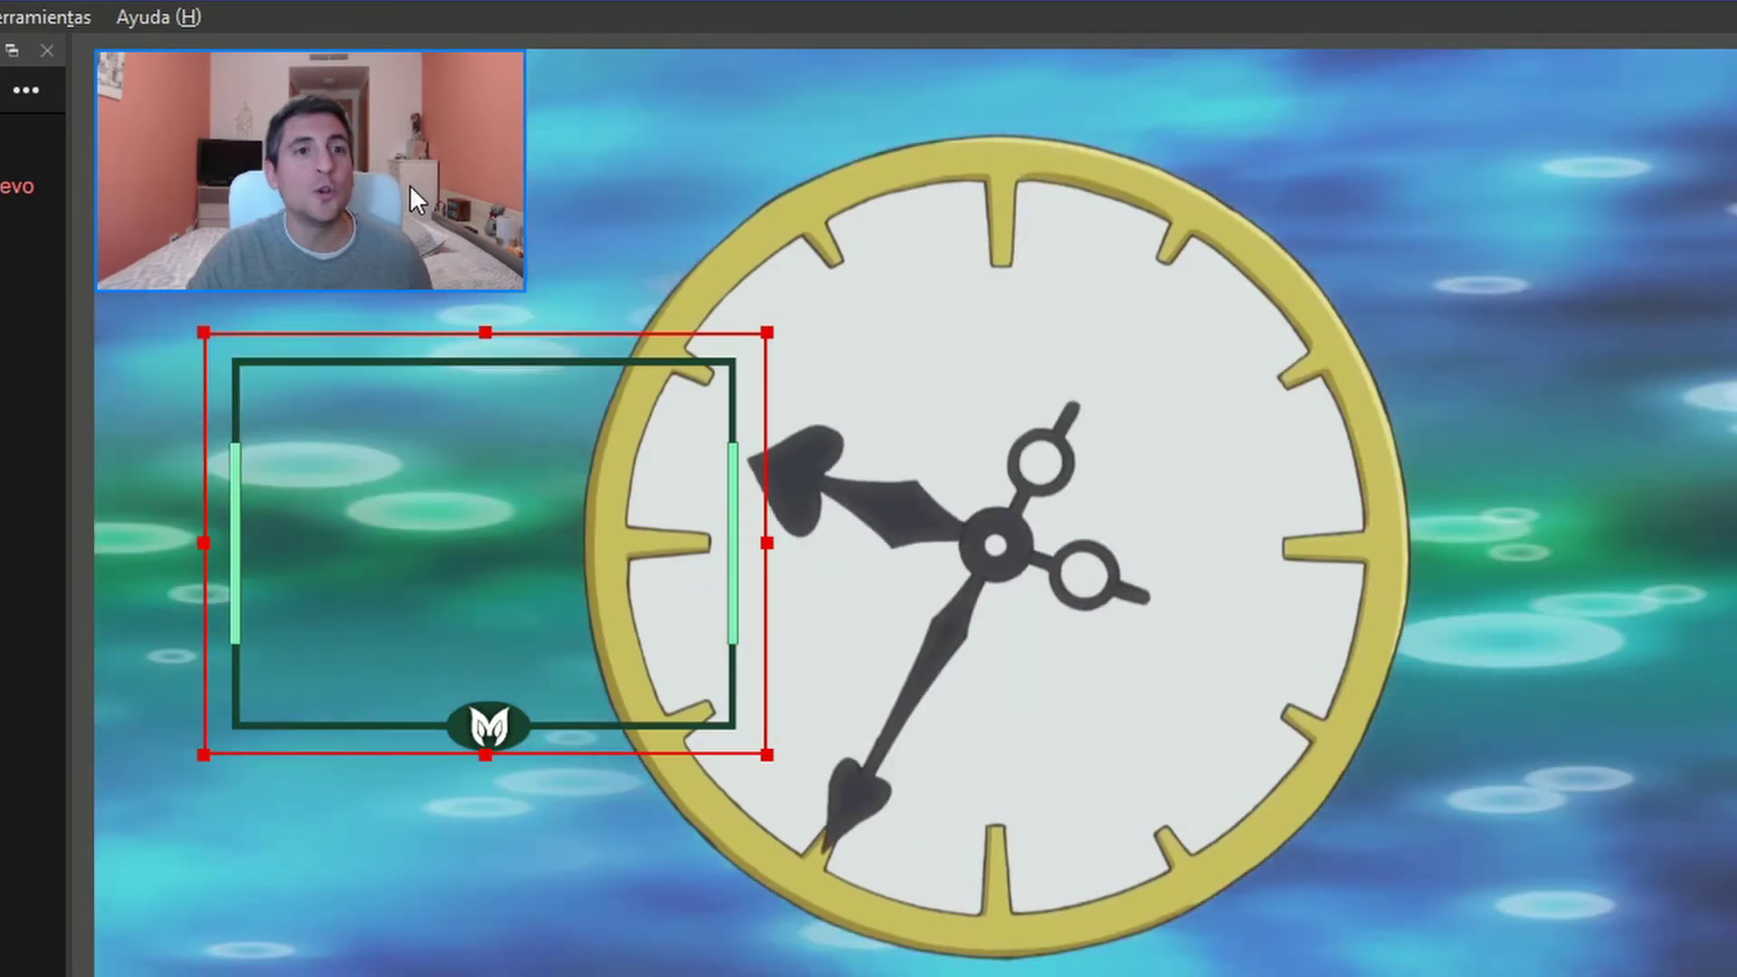
left_click(377, 168)
left_click_drag(377, 167, 512, 477)
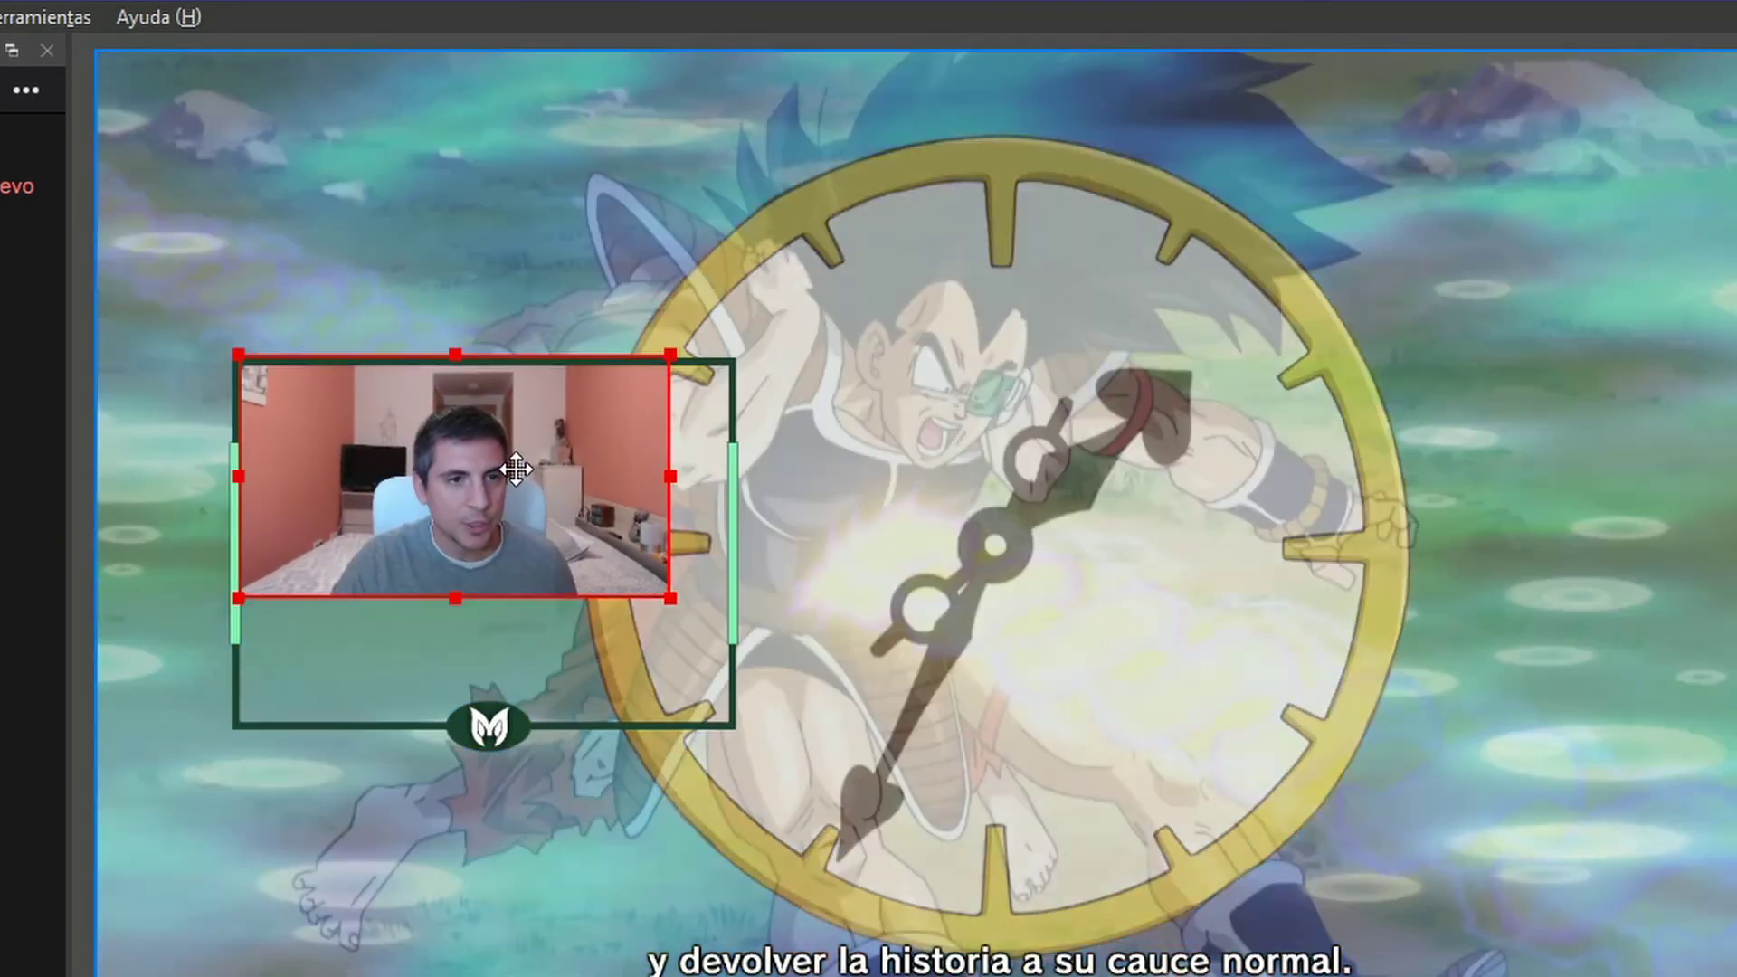
Shrink the Imagen frame and reduce its height so its borders fit closely around the webcam picture
left_click(725, 731)
left_click_drag(767, 754, 700, 703)
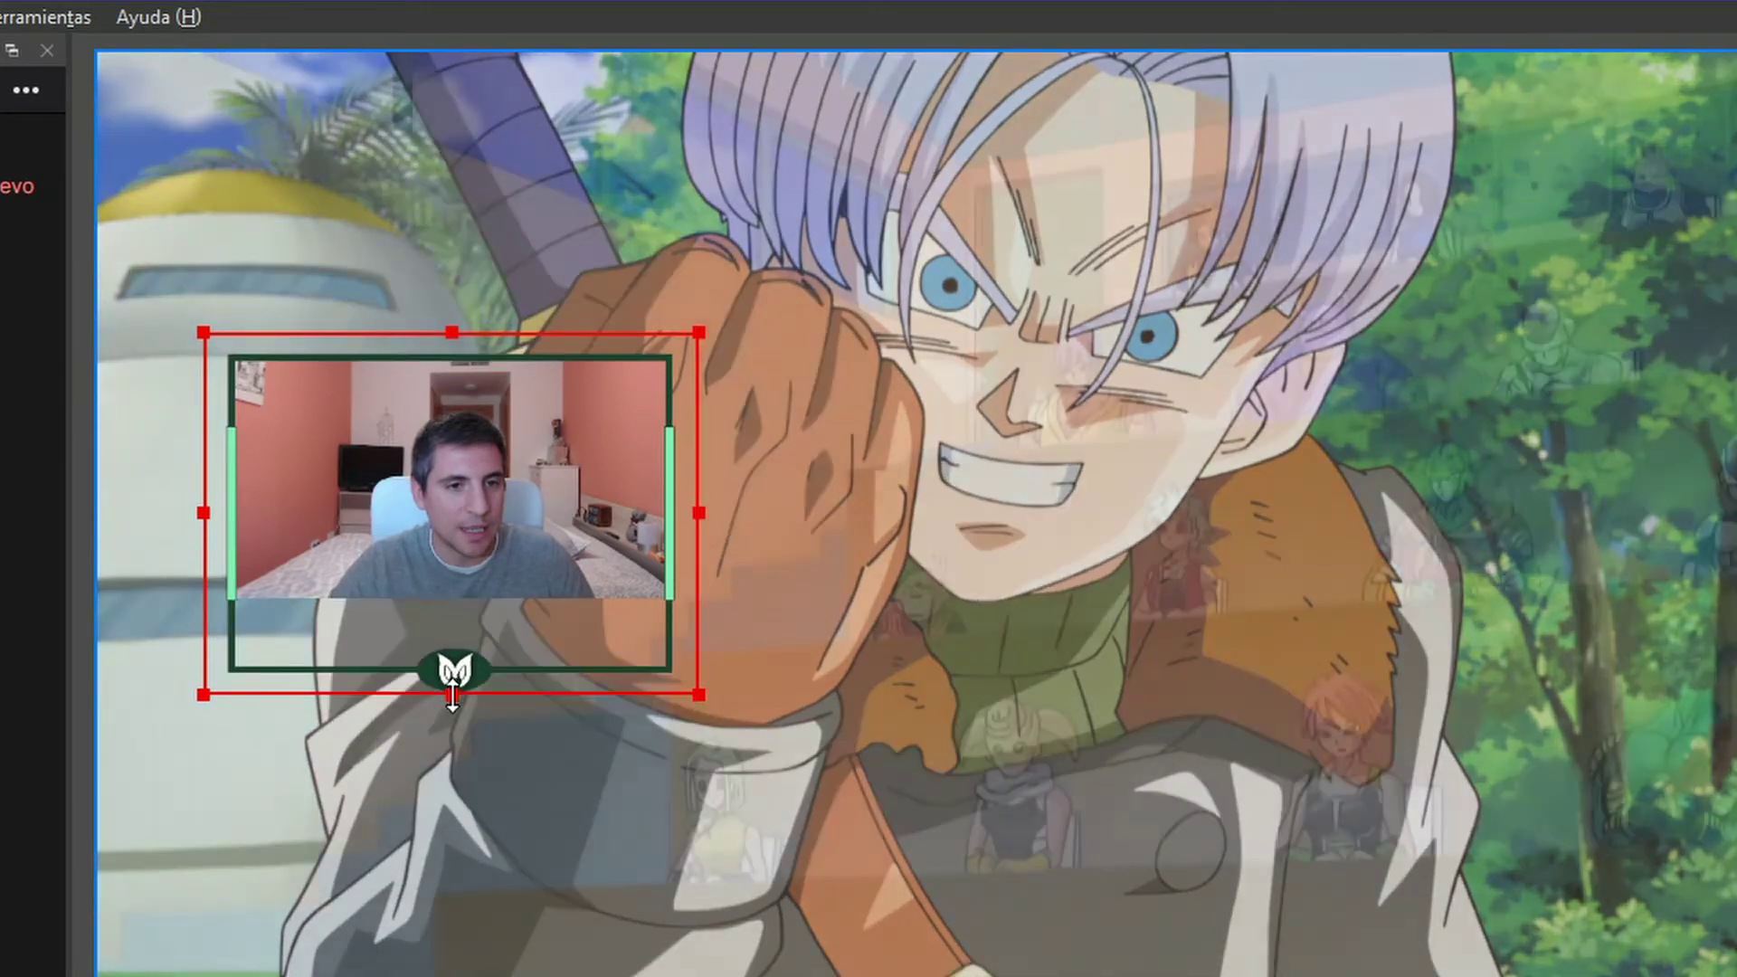
left_click_drag(454, 703, 469, 621)
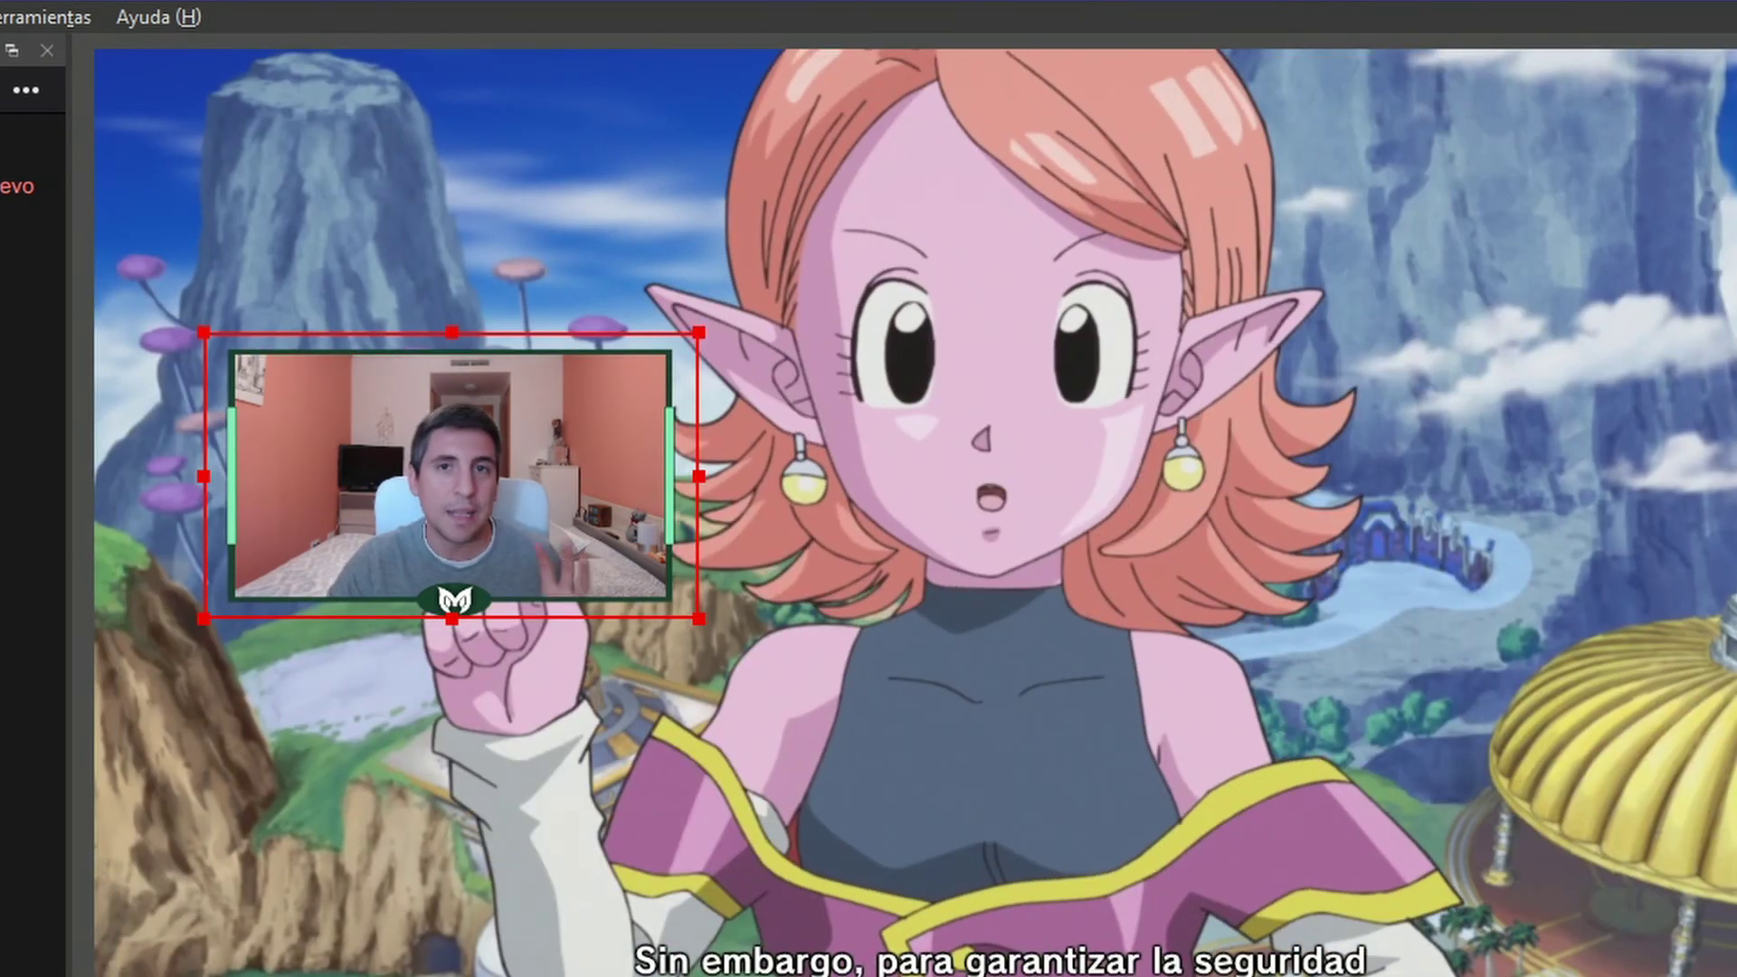
Create a new source group named GroupCam in the Game scene
left_click(266, 976)
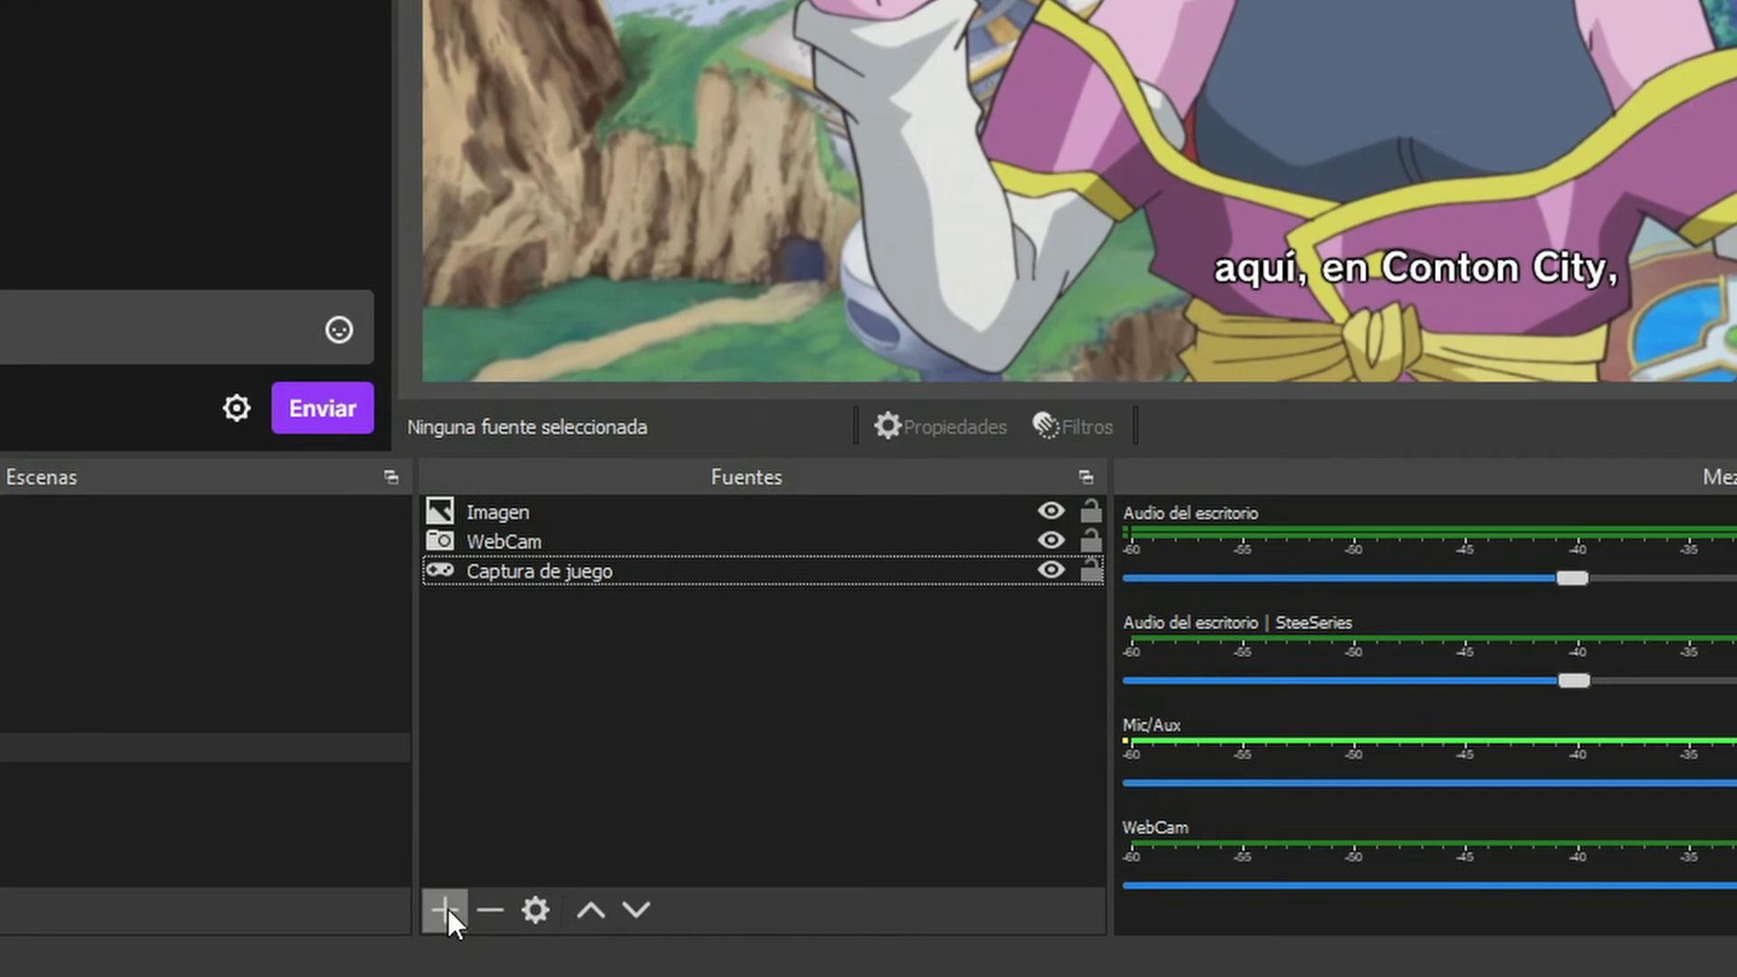
left_click(317, 976)
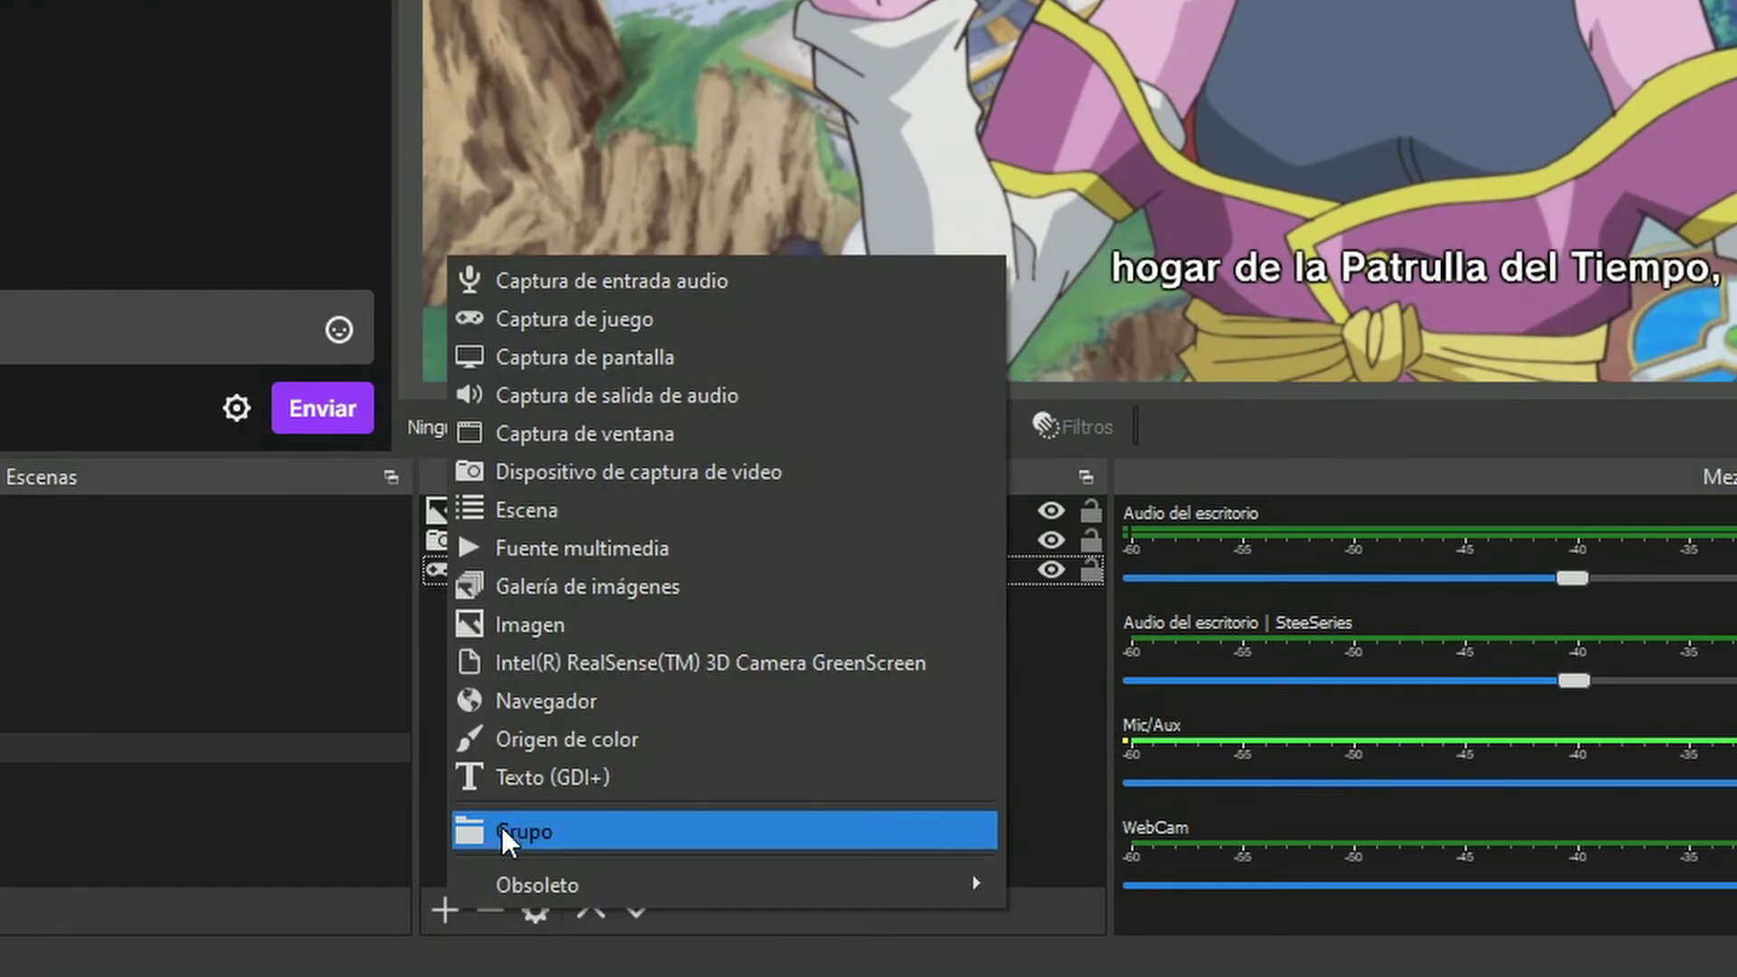
left_click(501, 827)
type("Group")
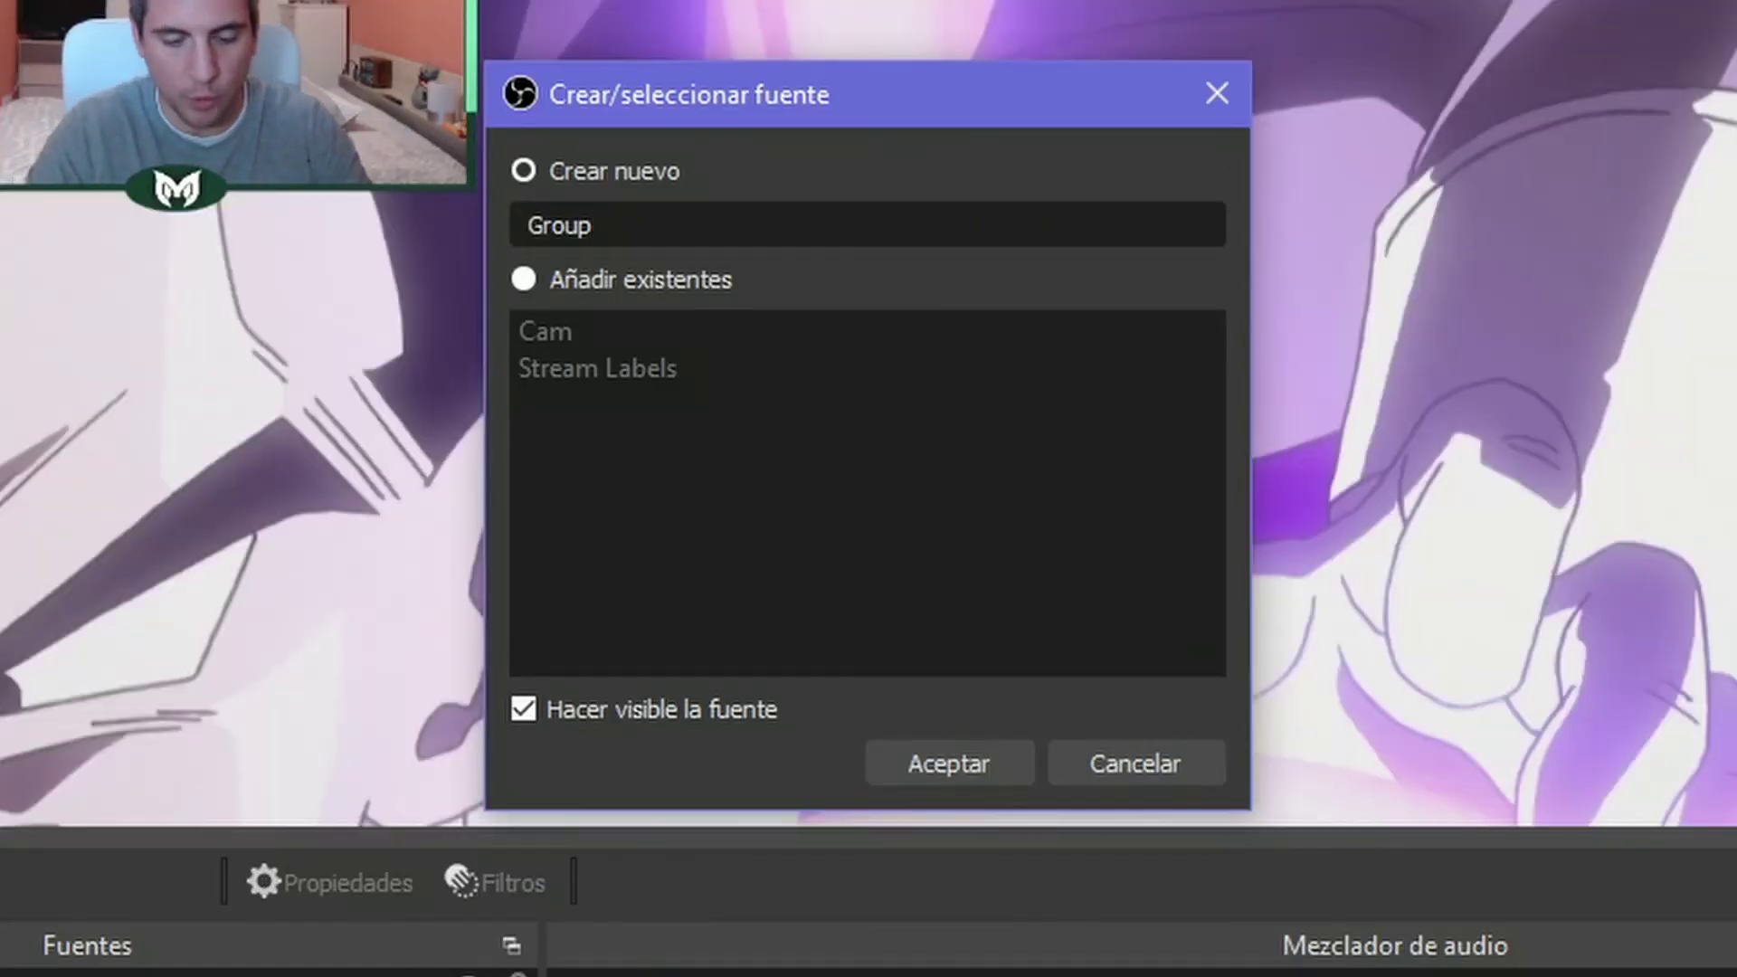
type("Cam")
left_click(999, 766)
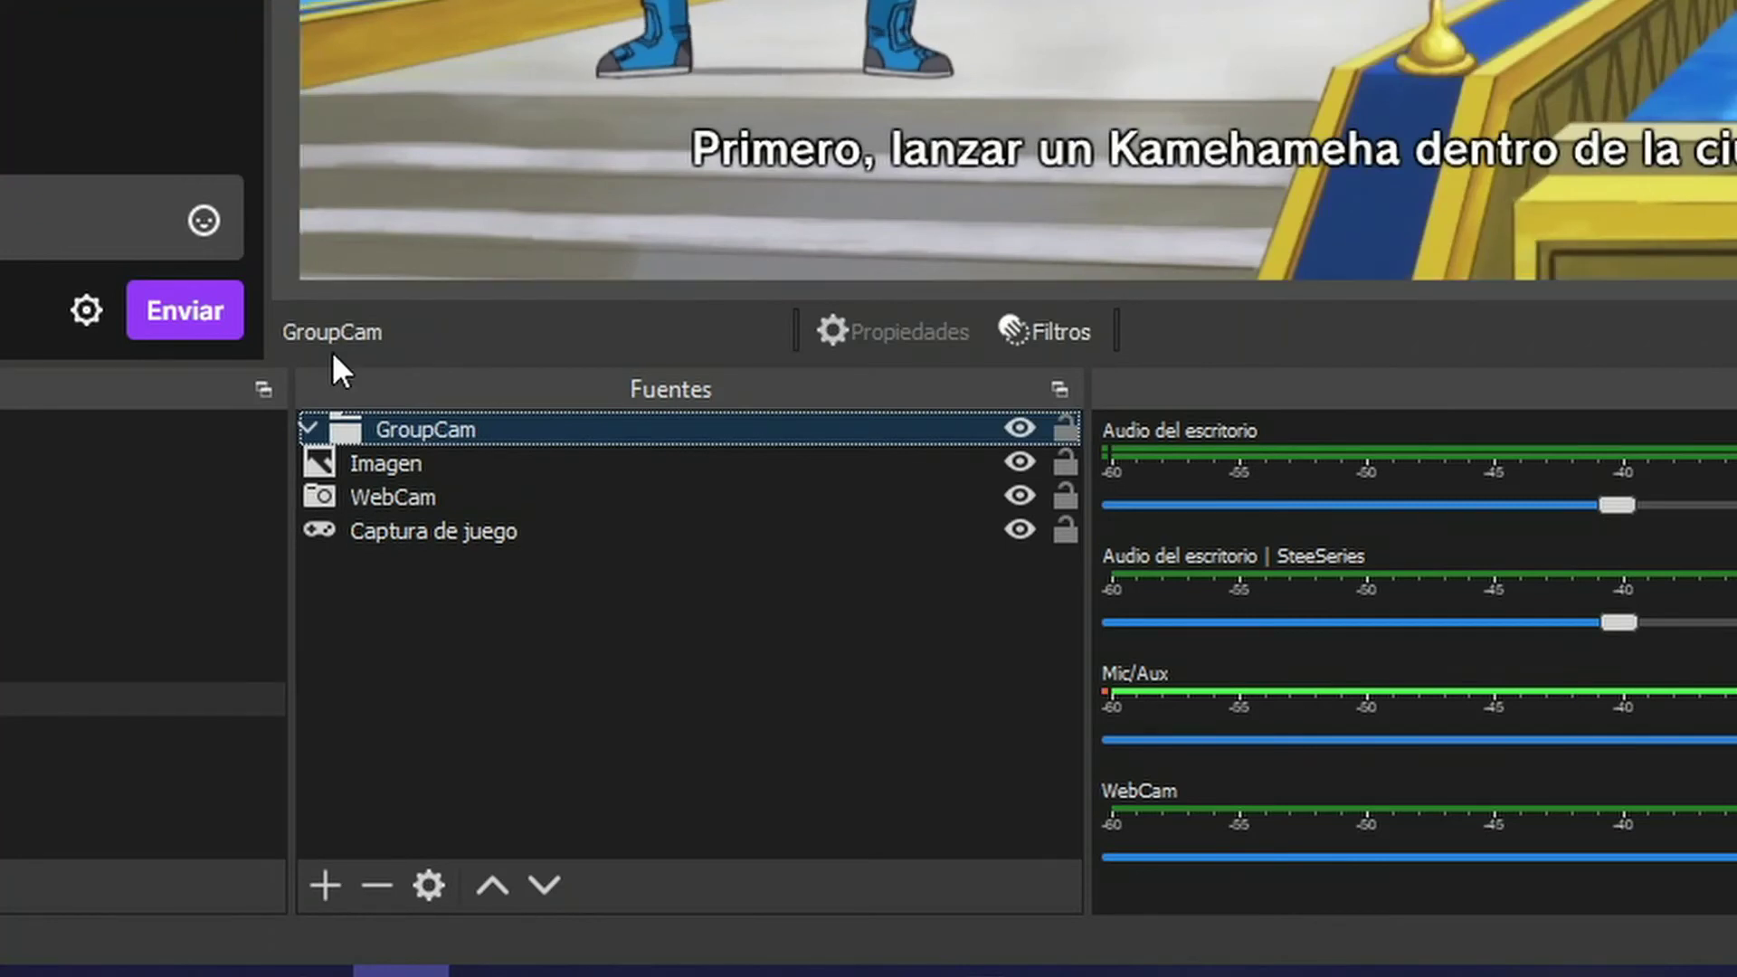
Put the Imagen and WebCam sources inside GroupCam, with Imagen ordered above WebCam
left_click(414, 469)
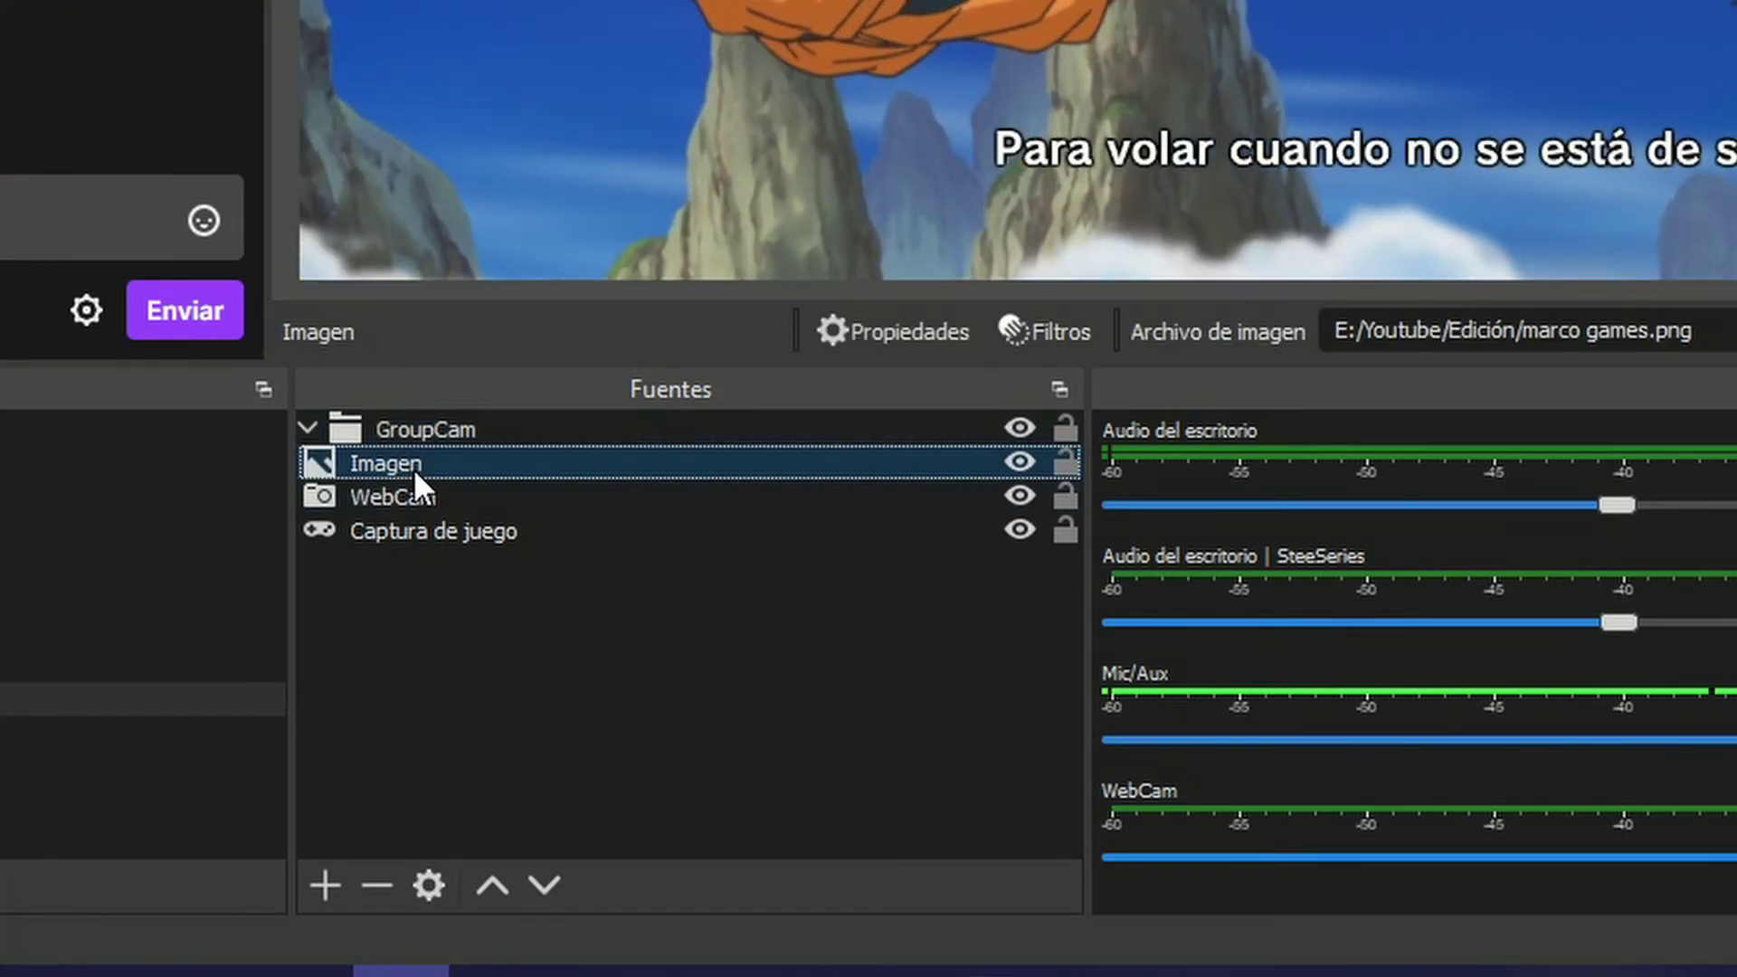
left_click_drag(414, 469, 455, 430)
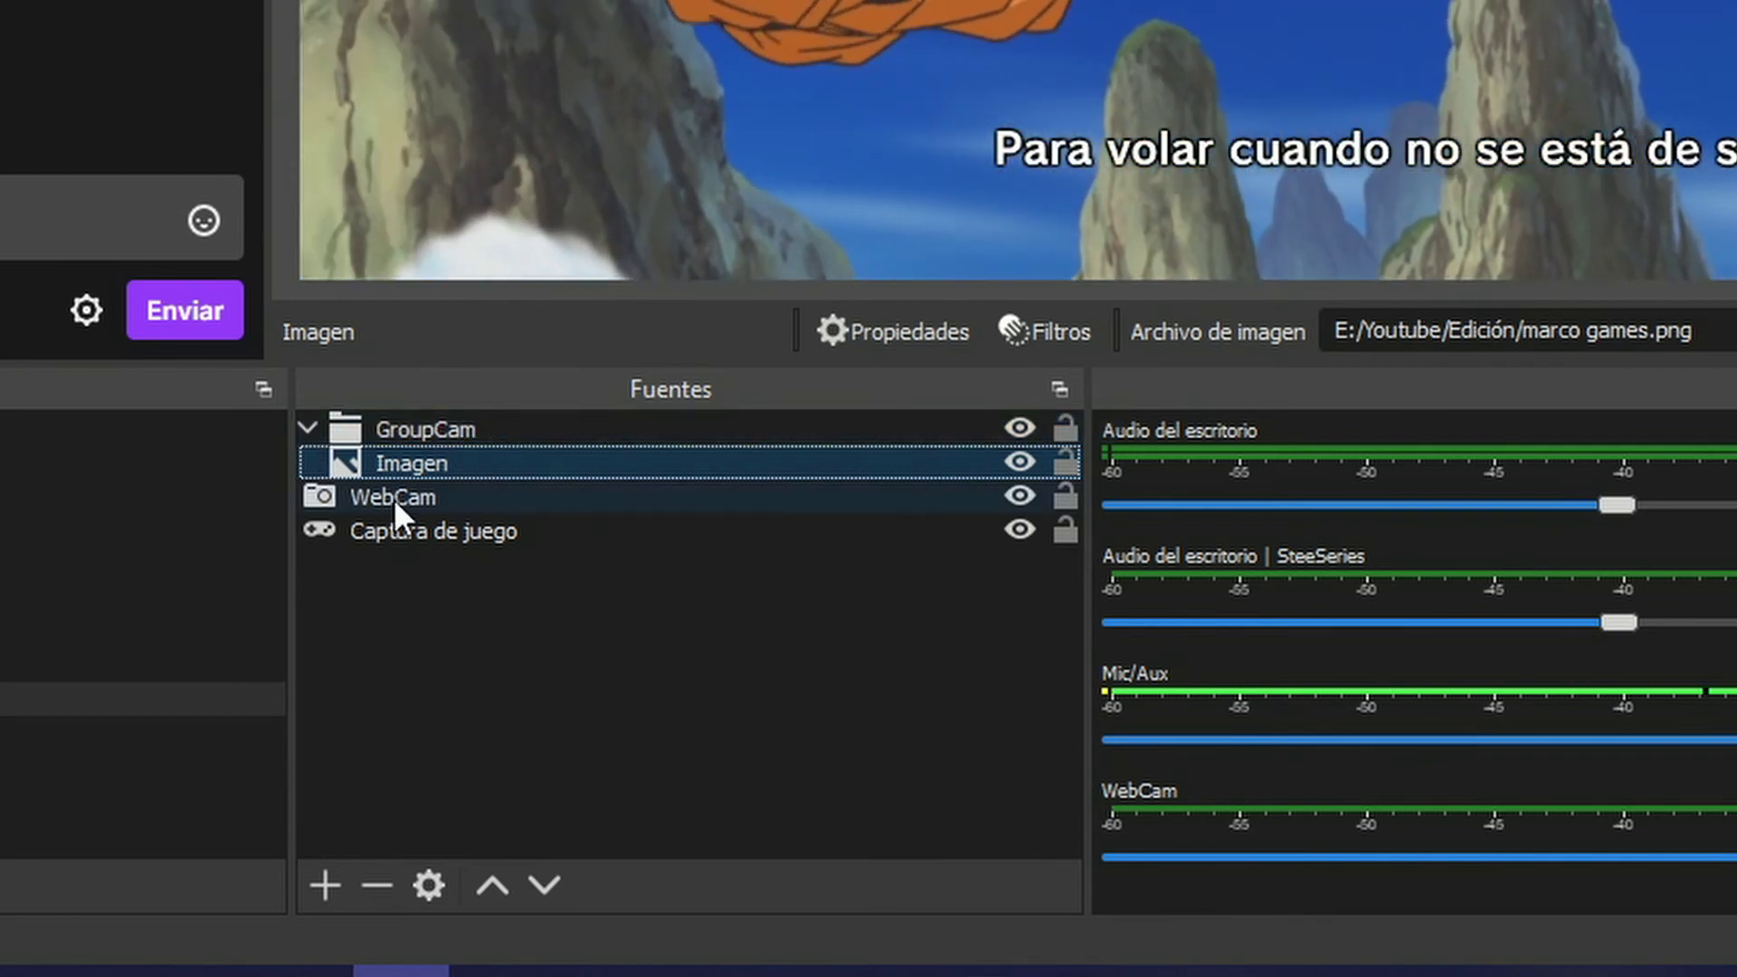
left_click_drag(397, 495, 444, 434)
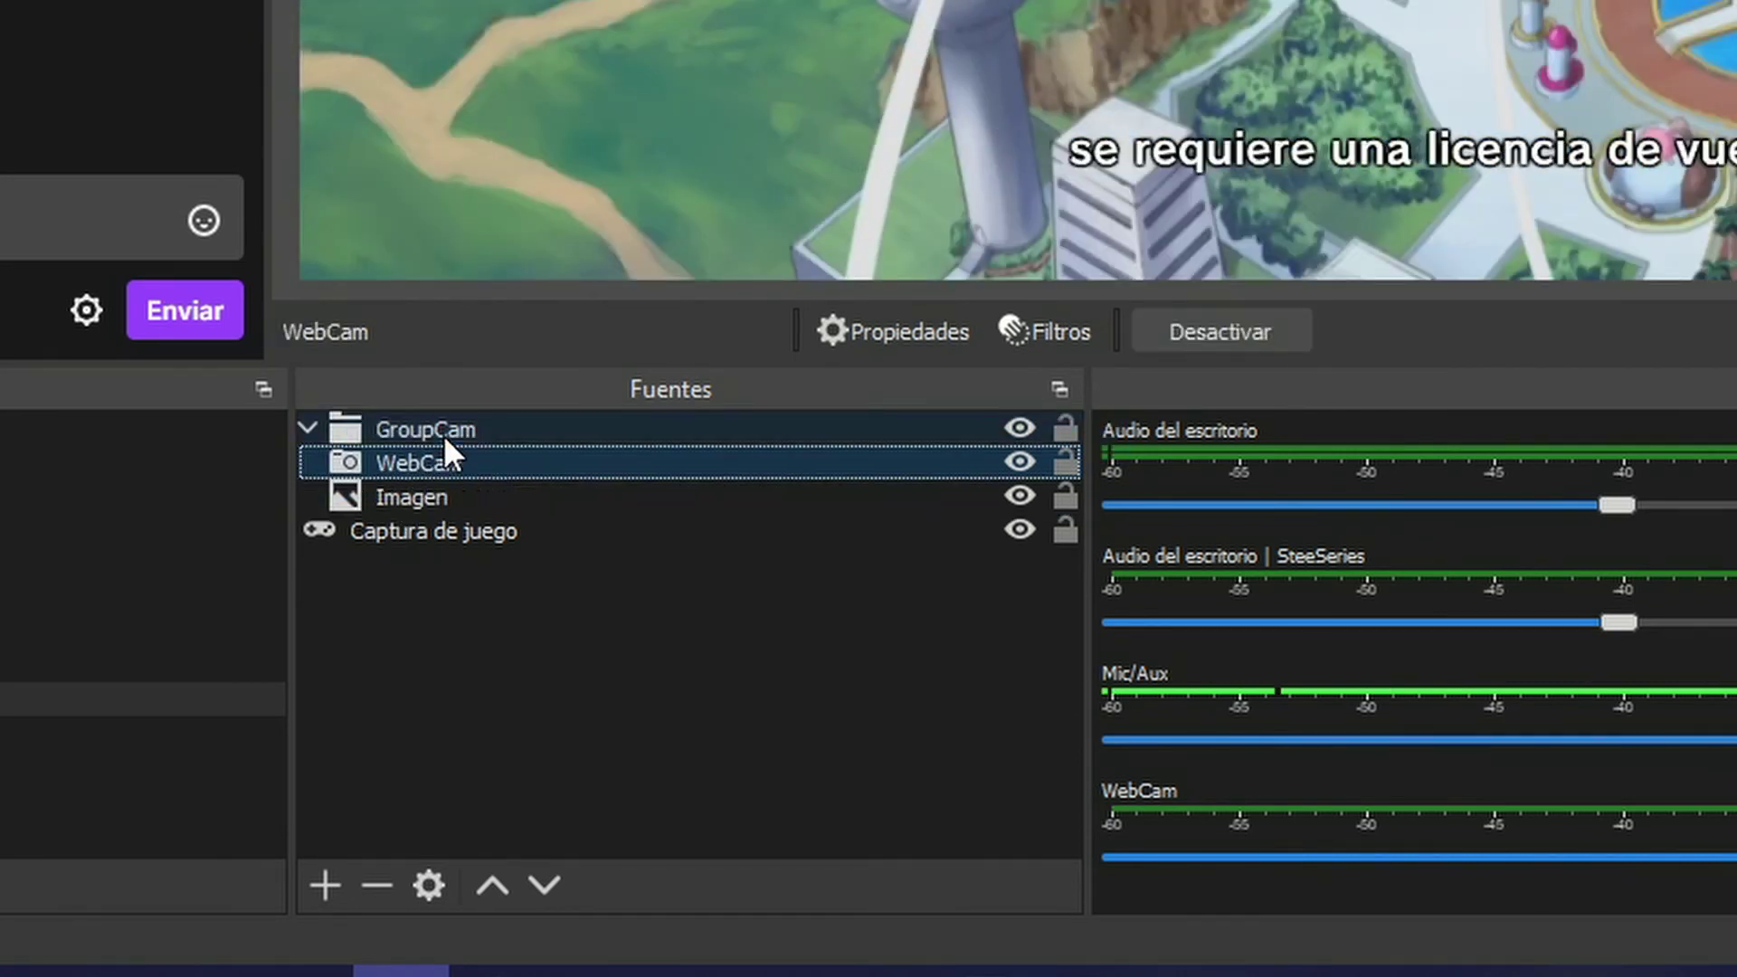
left_click(447, 648)
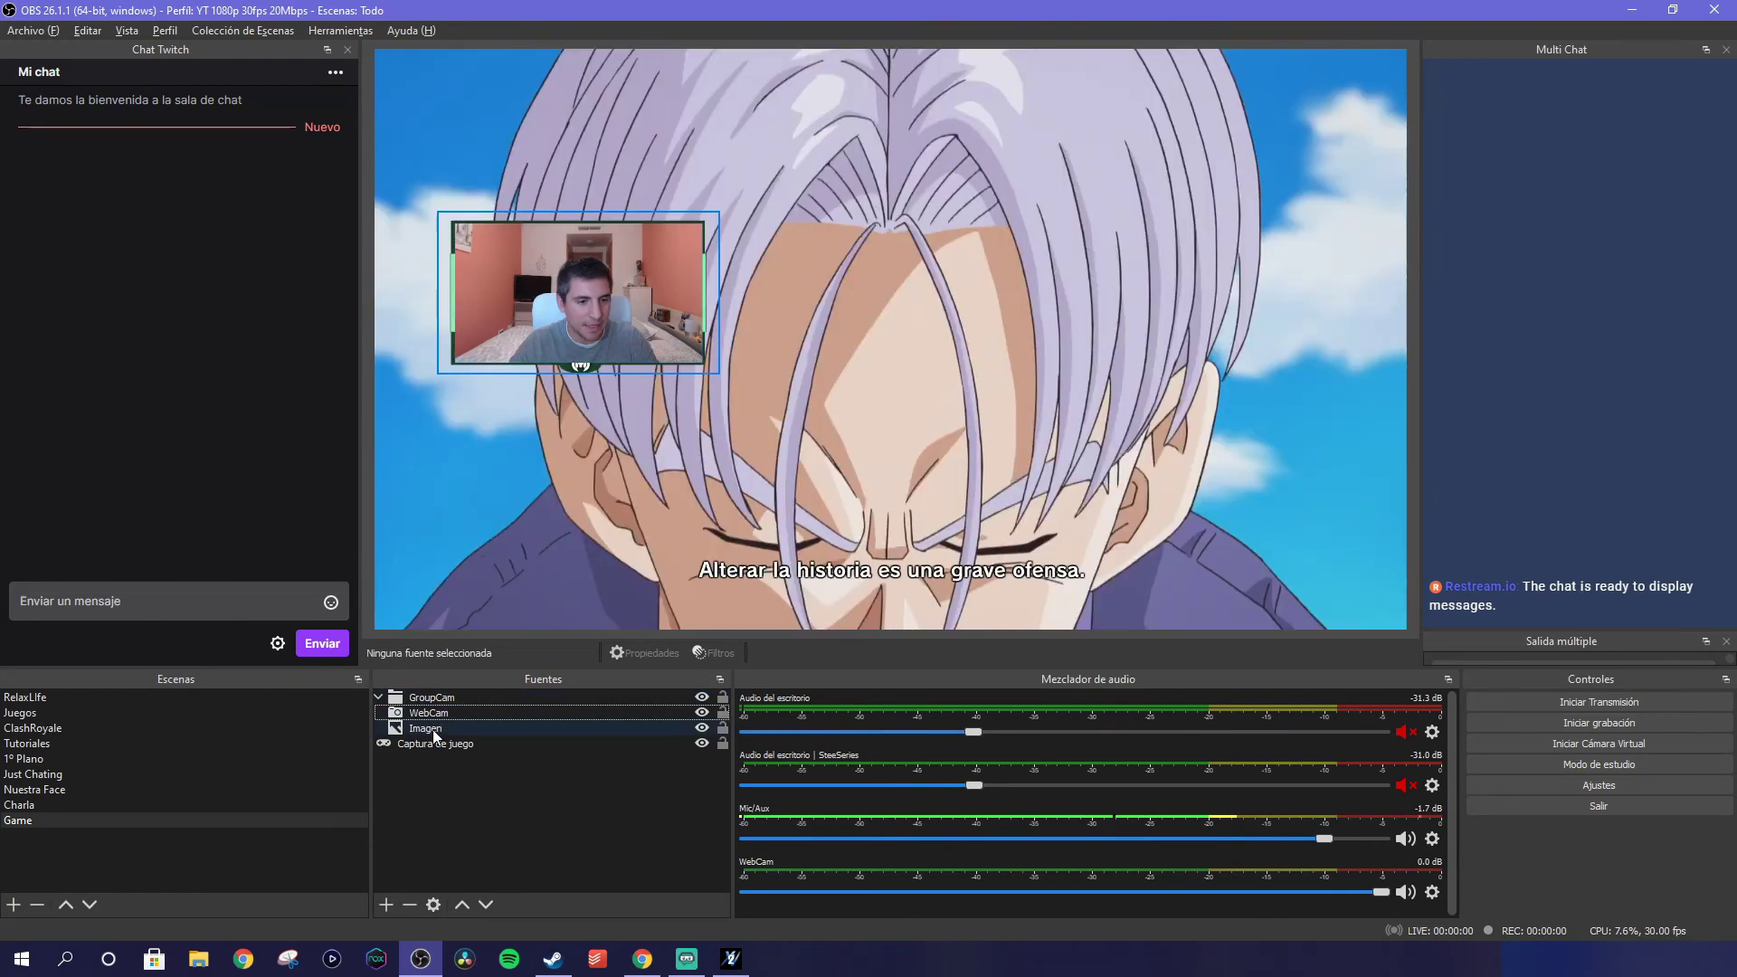
left_click_drag(435, 736, 443, 713)
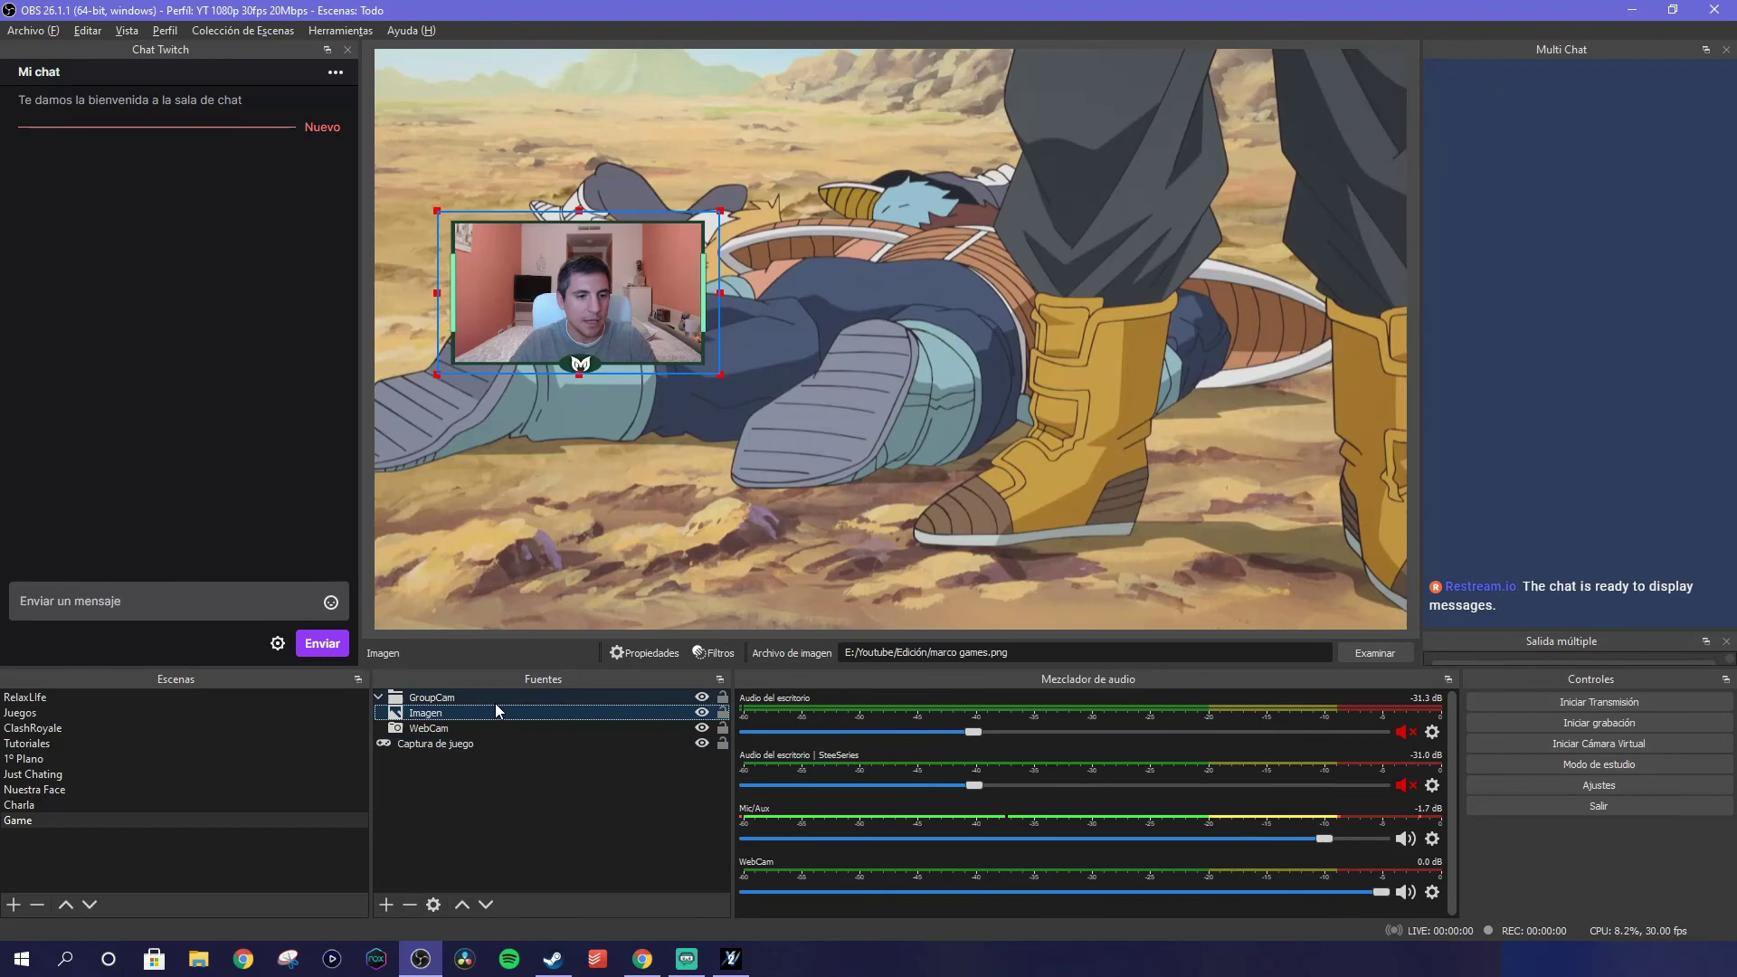
Resize the whole GroupCam to slightly over a quarter of the canvas width and place it in the canvas's upper-right corner
left_click(504, 696)
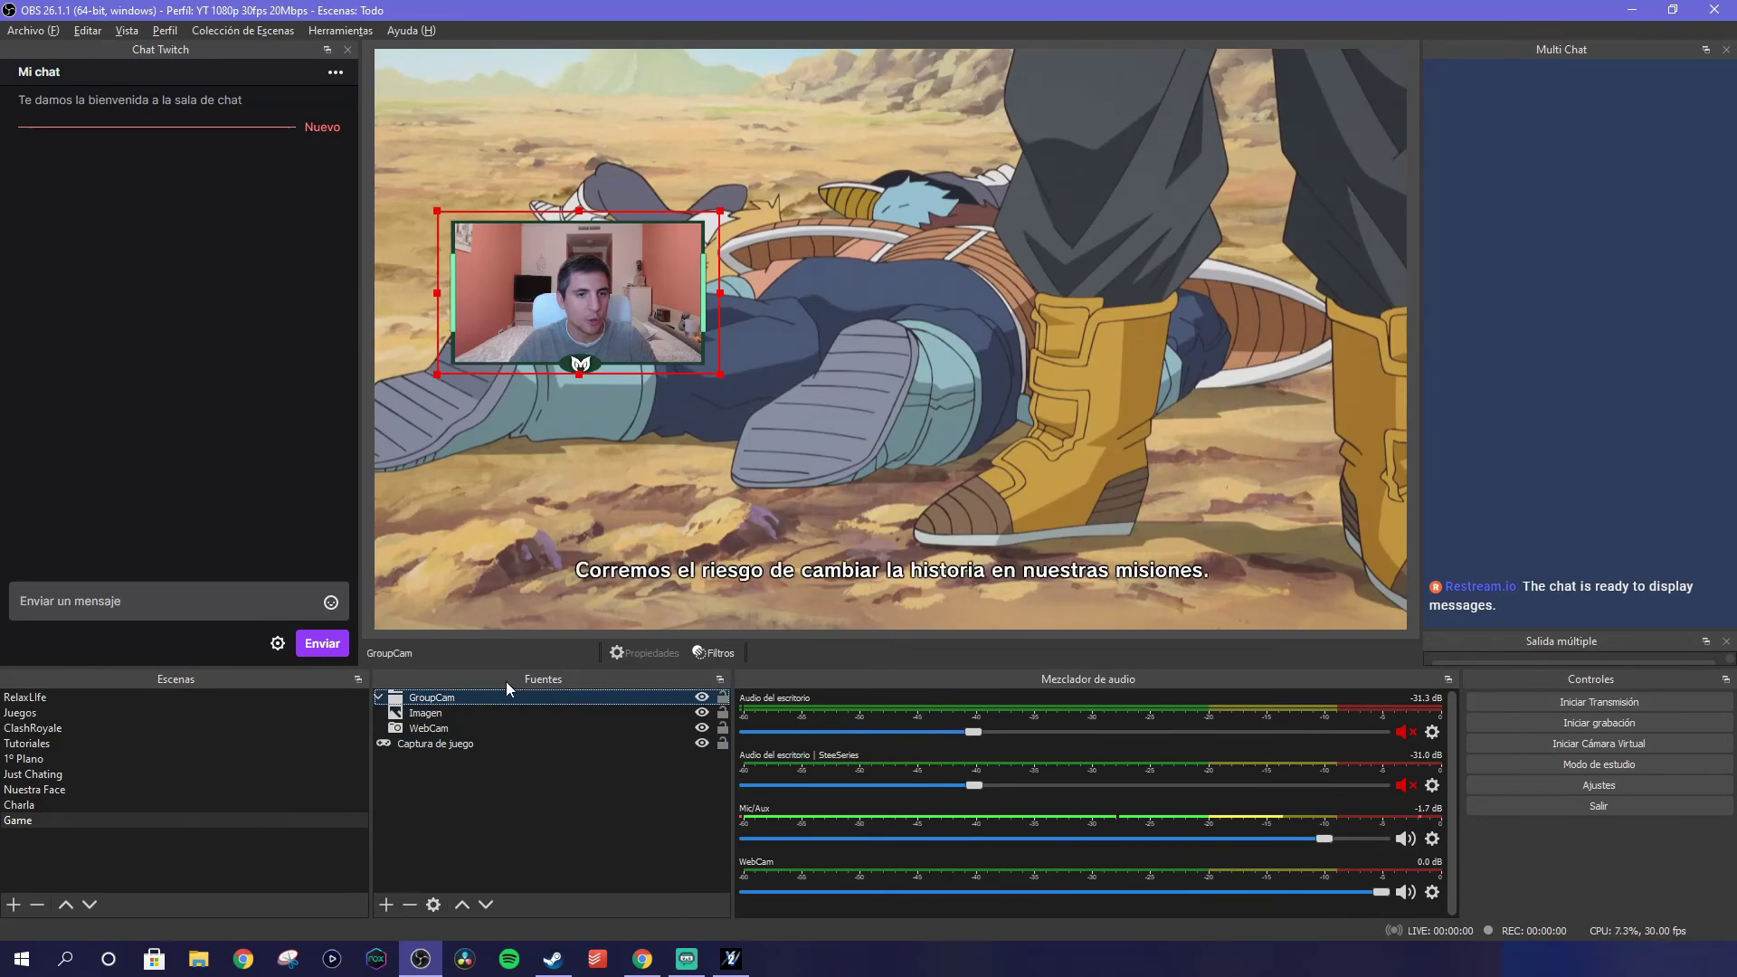
left_click_drag(576, 293, 720, 230)
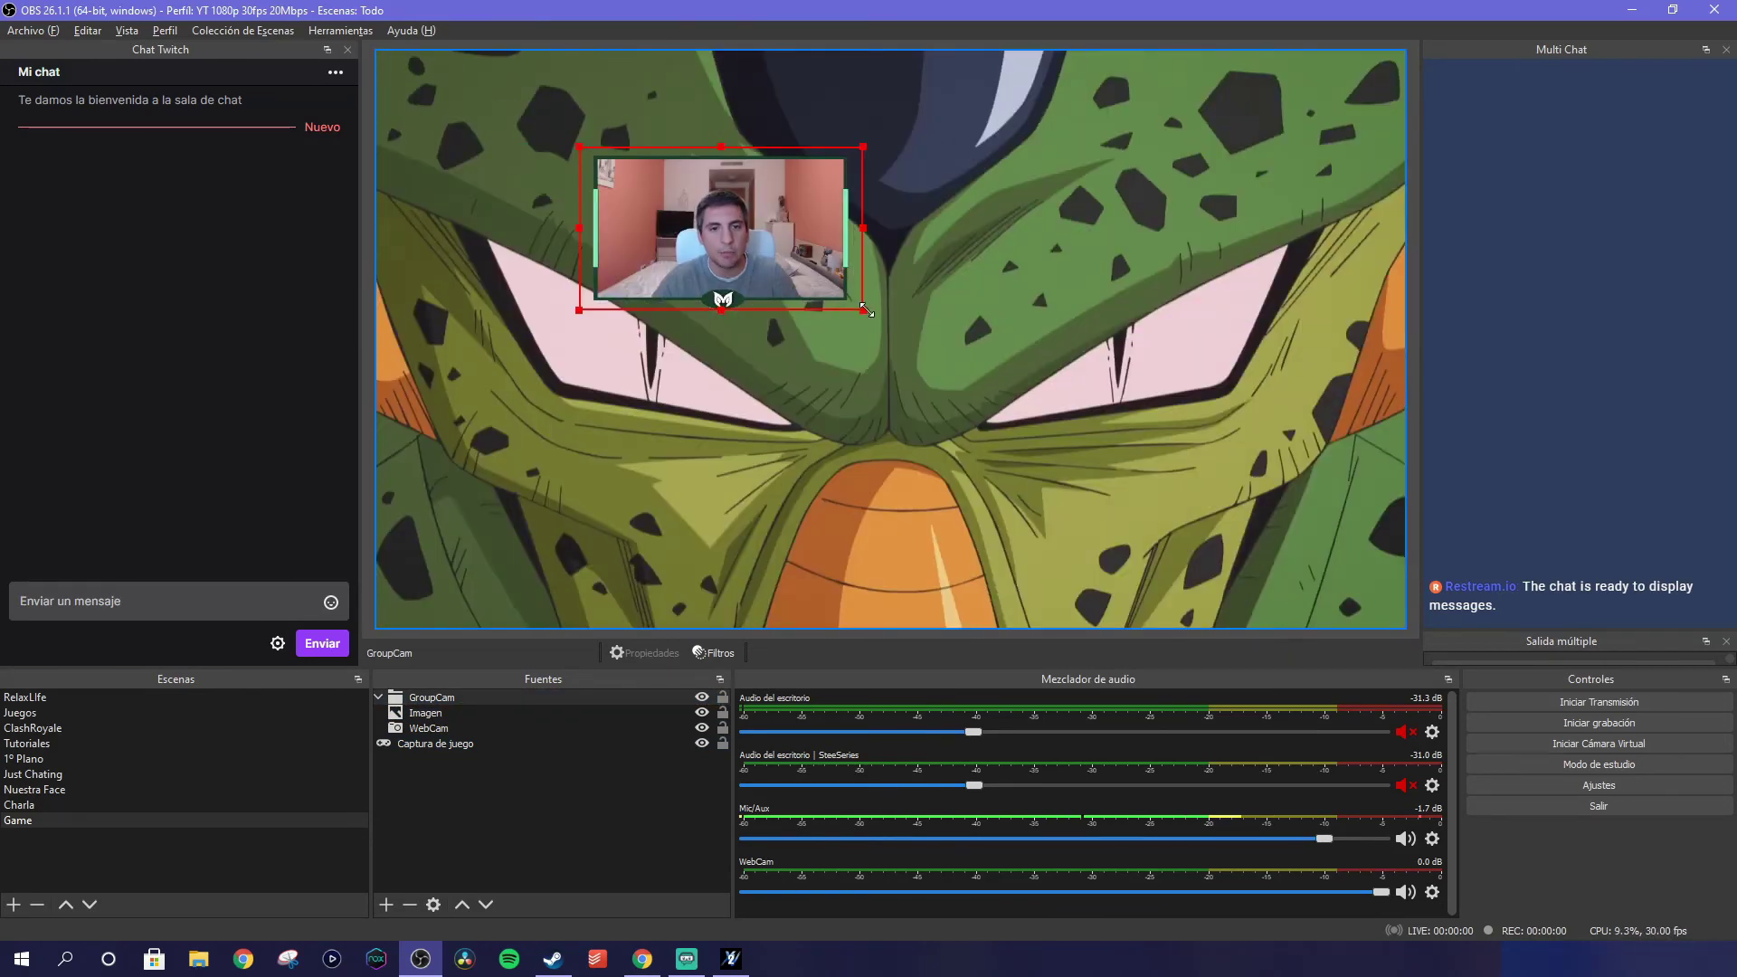
left_click_drag(861, 309, 945, 357)
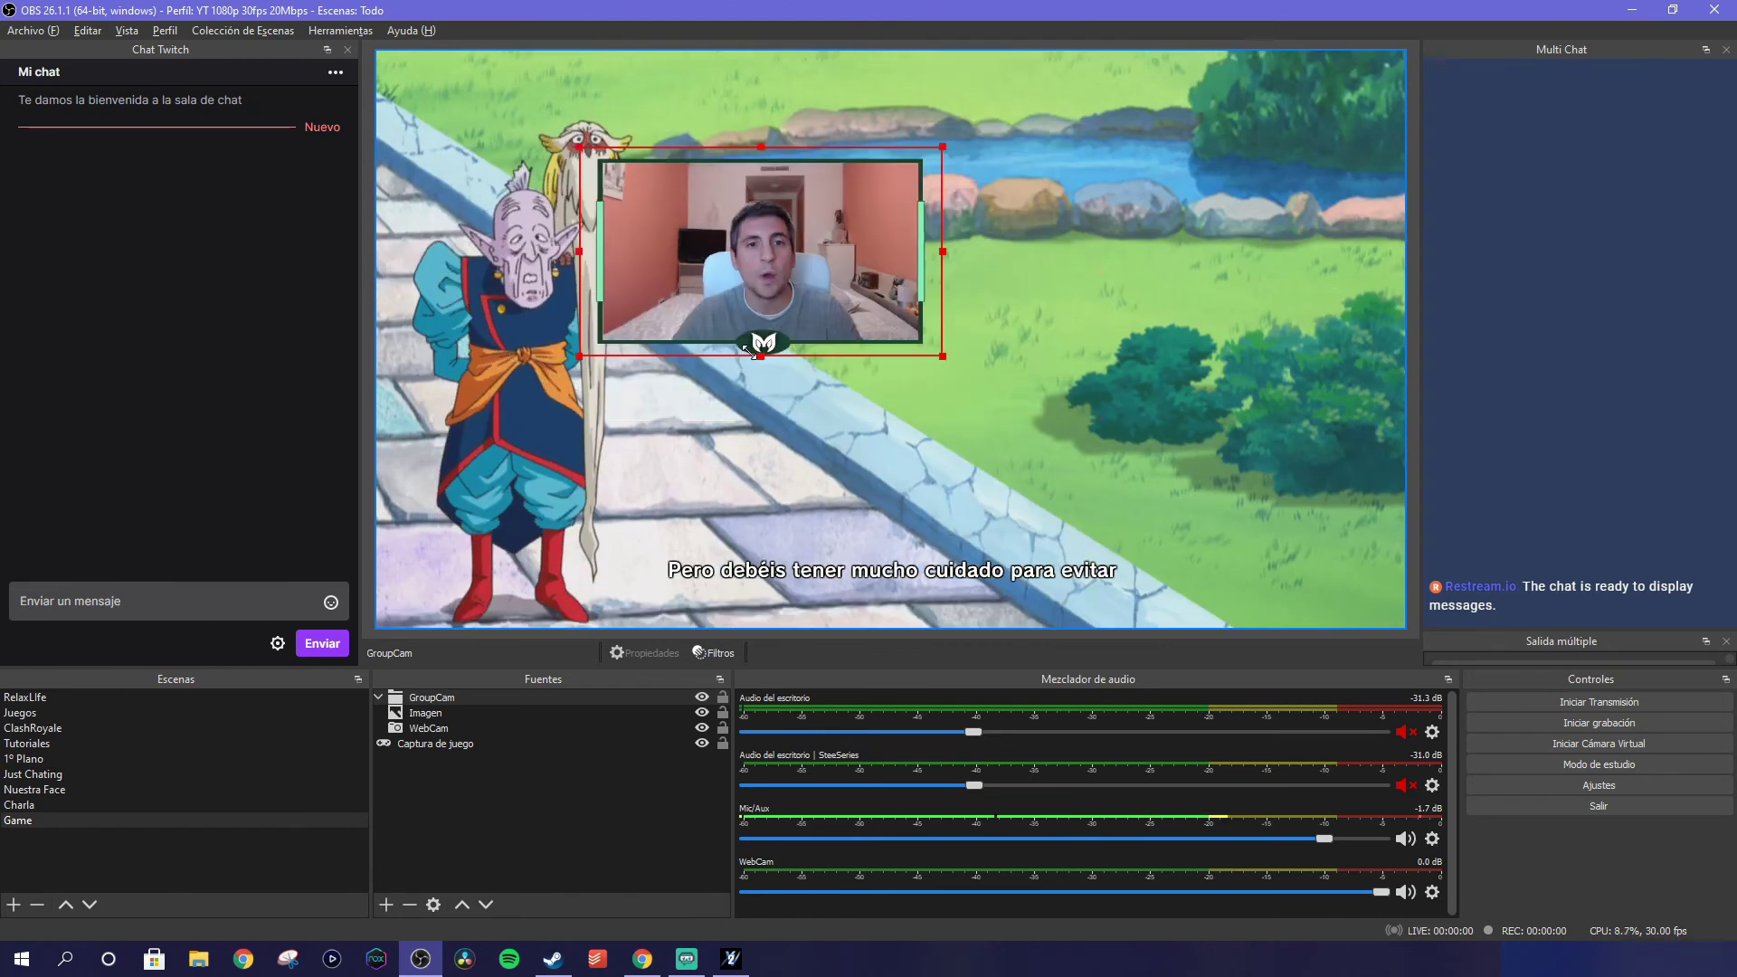
left_click_drag(749, 351, 1185, 201)
left_click_drag(1082, 243, 1135, 208)
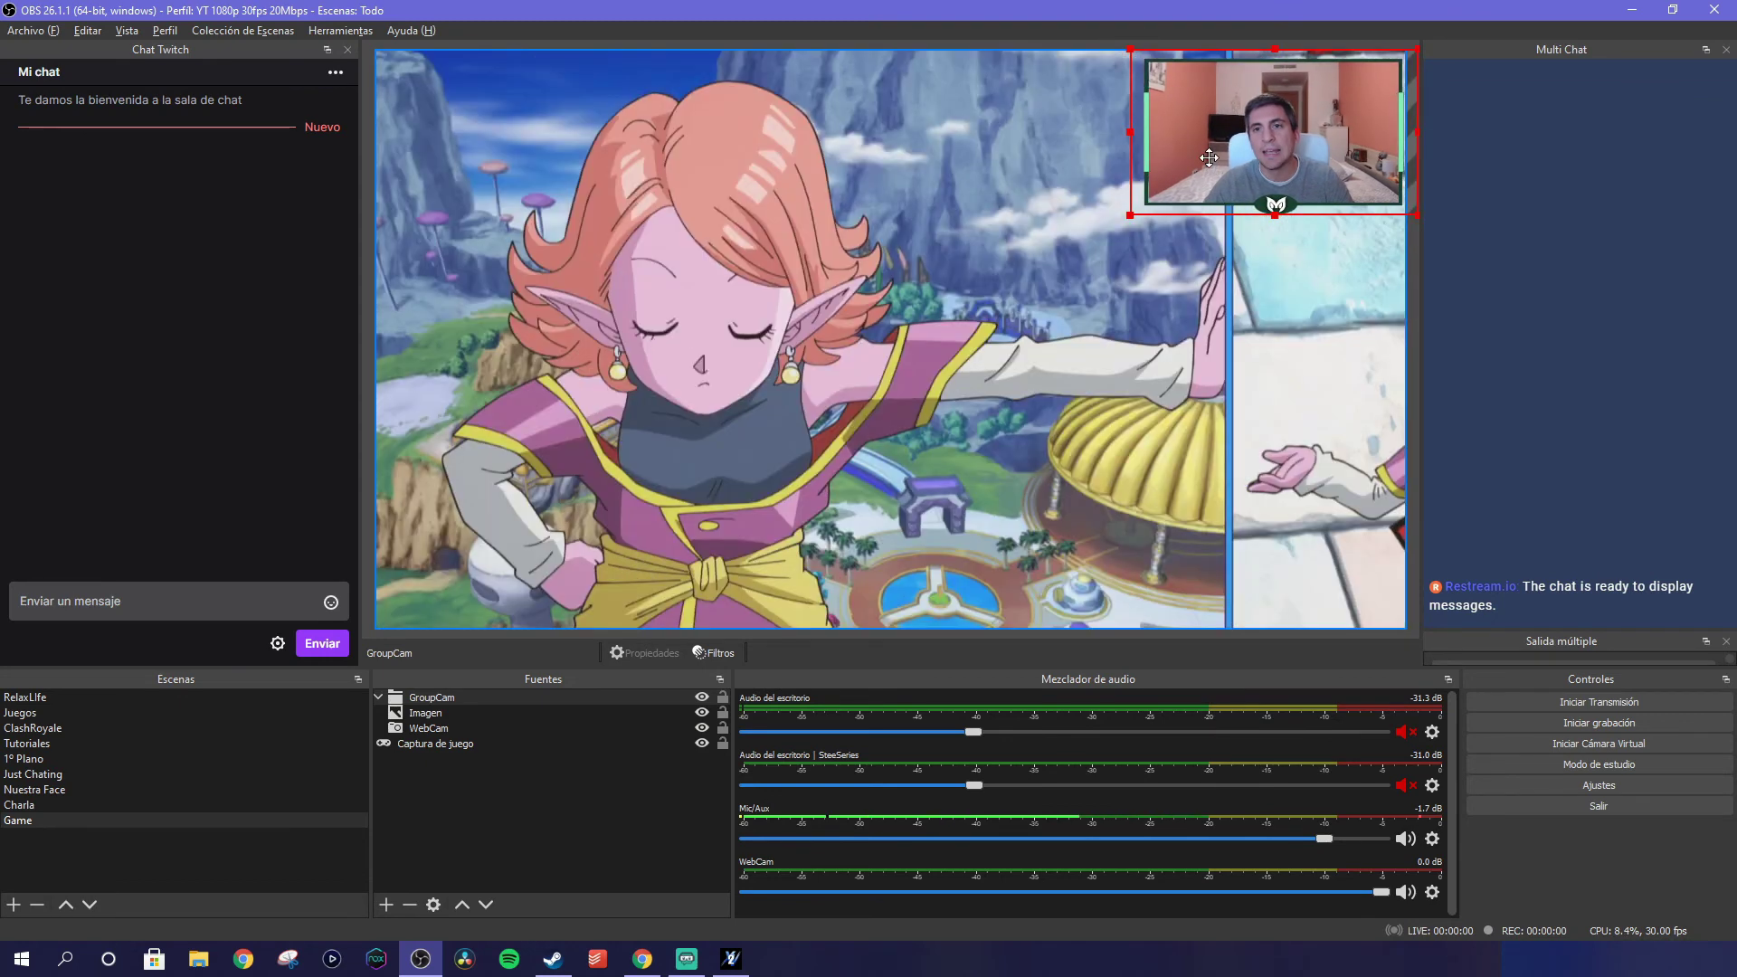
left_click(614, 816)
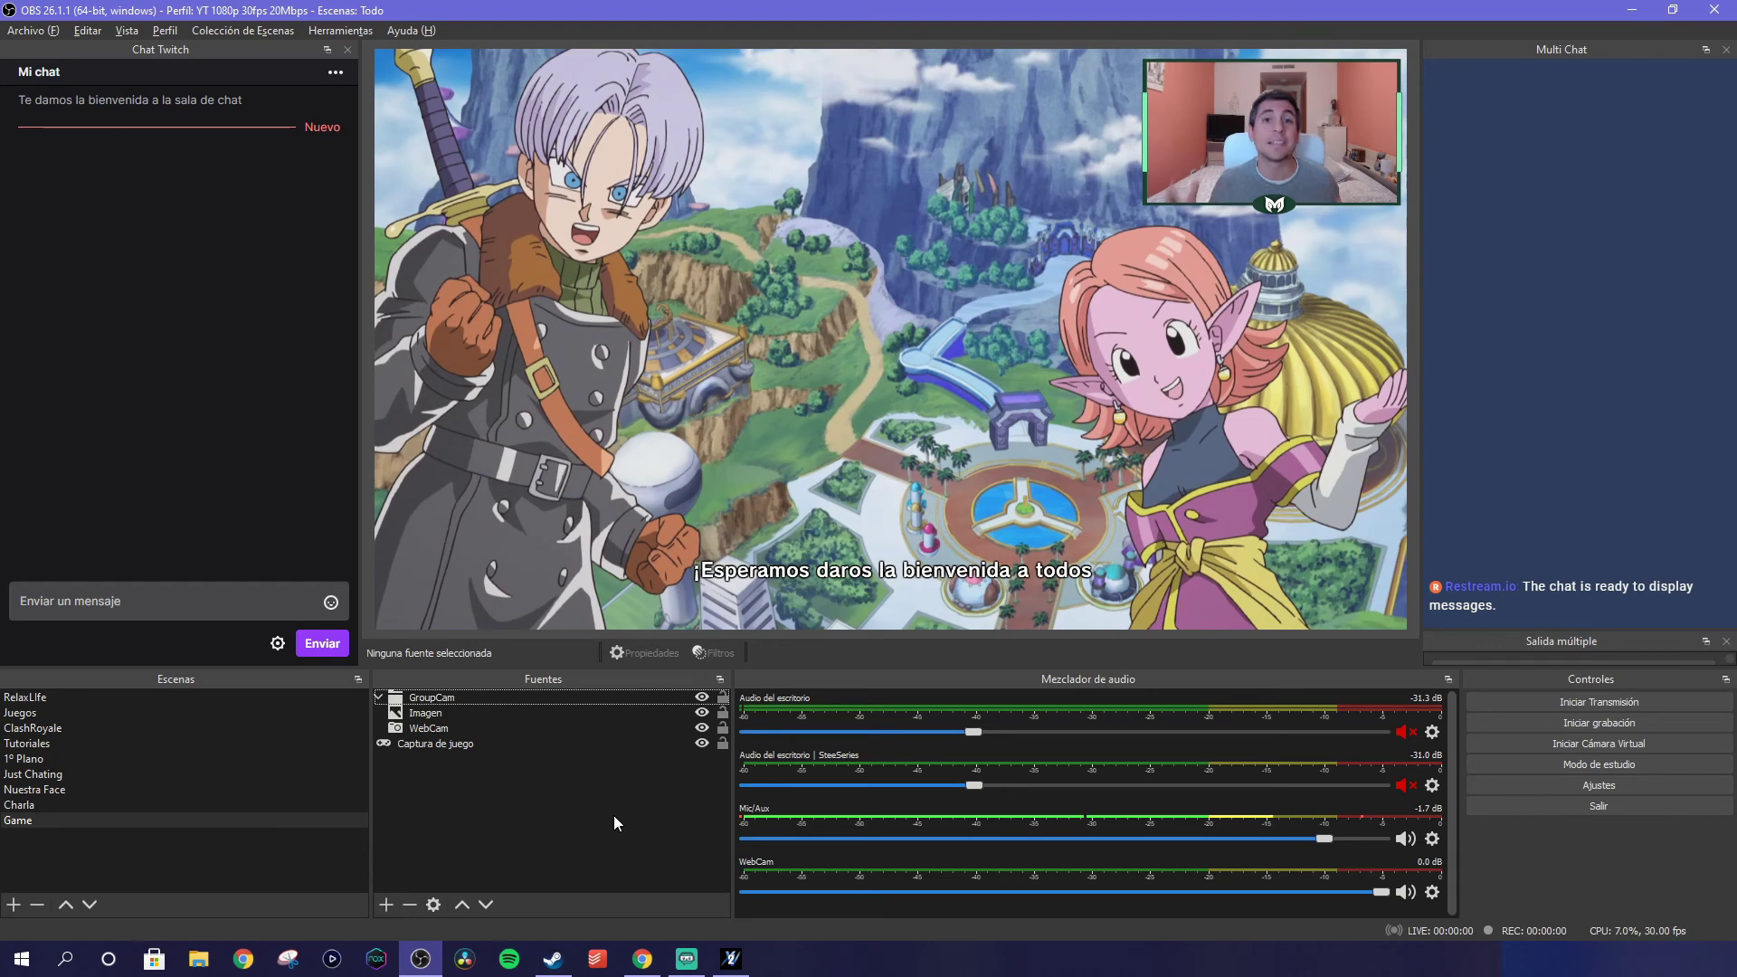
Switch between the Nuestra Face, Charla and Game scenes to examine their contents and how the current transition behaves
left_click(129, 845)
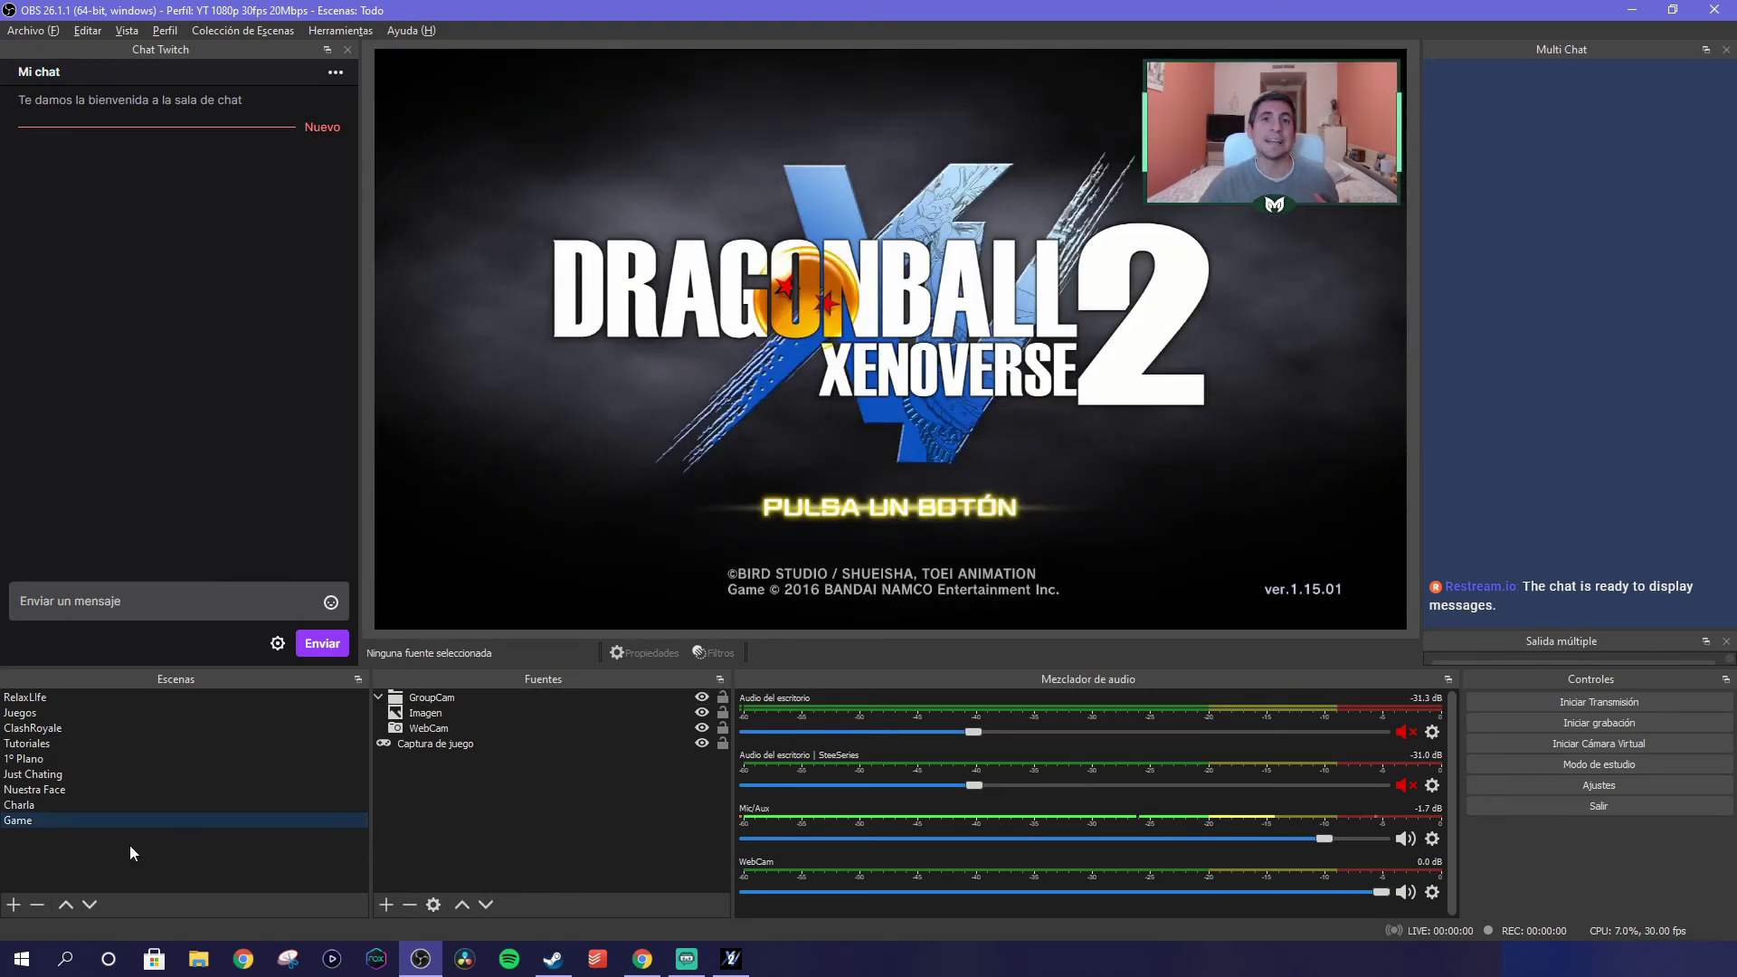
left_click(58, 790)
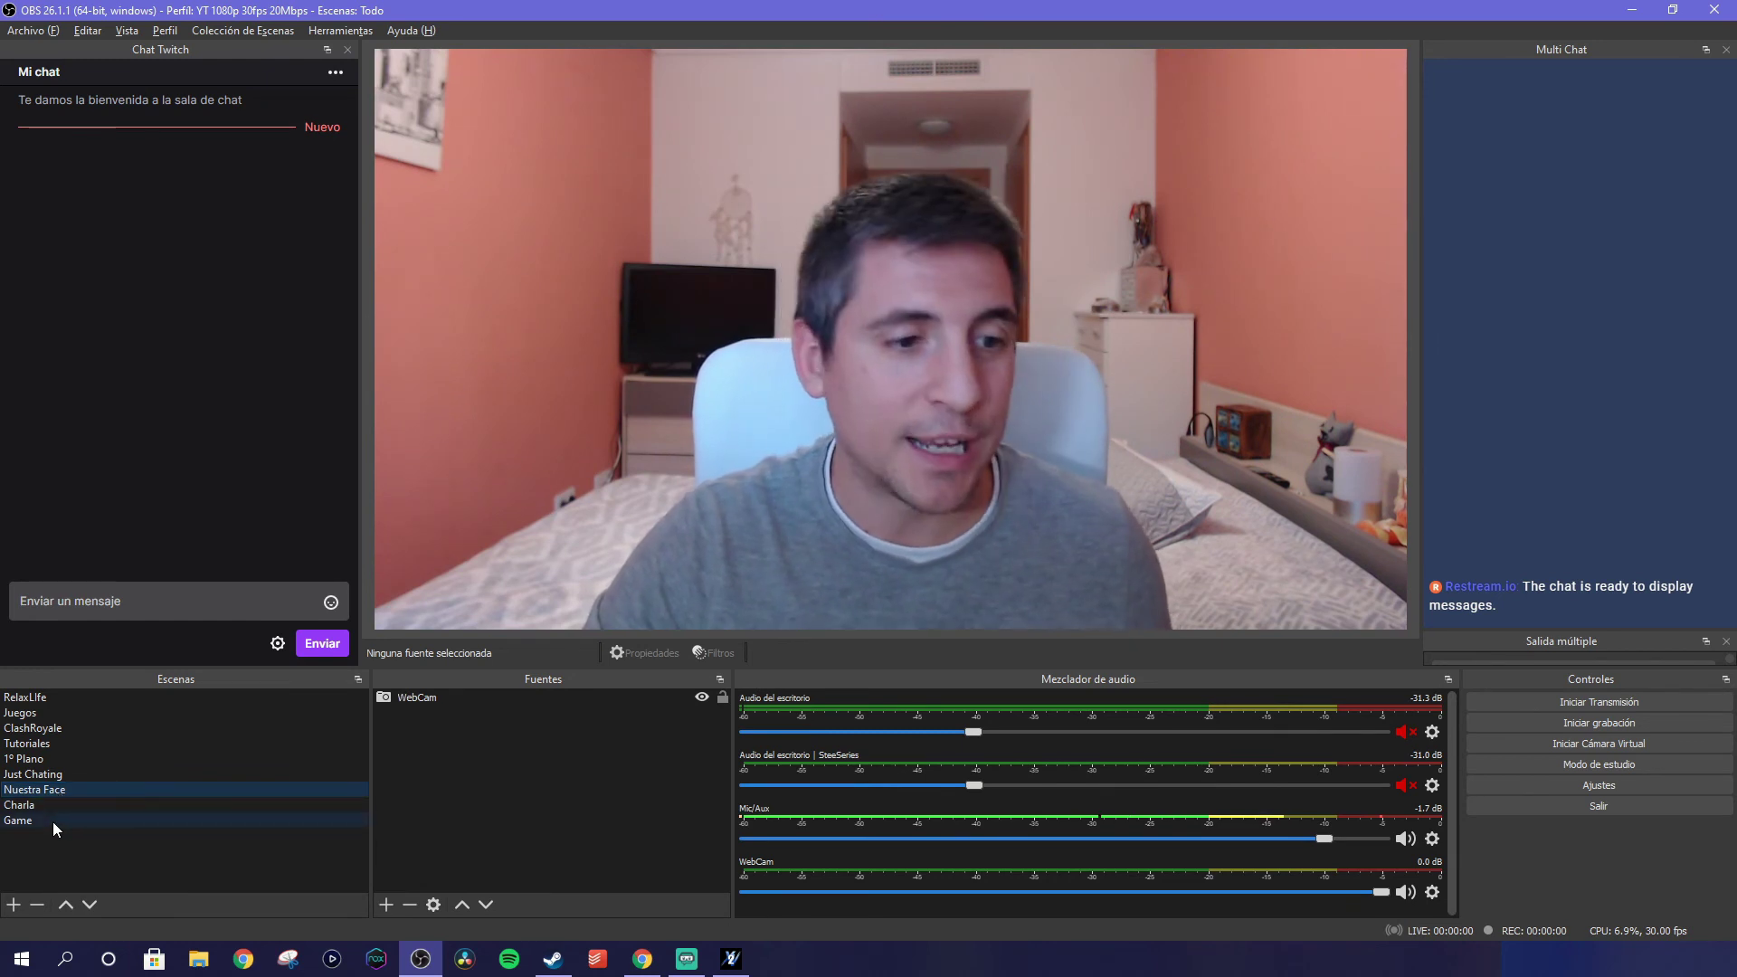
left_click(52, 822)
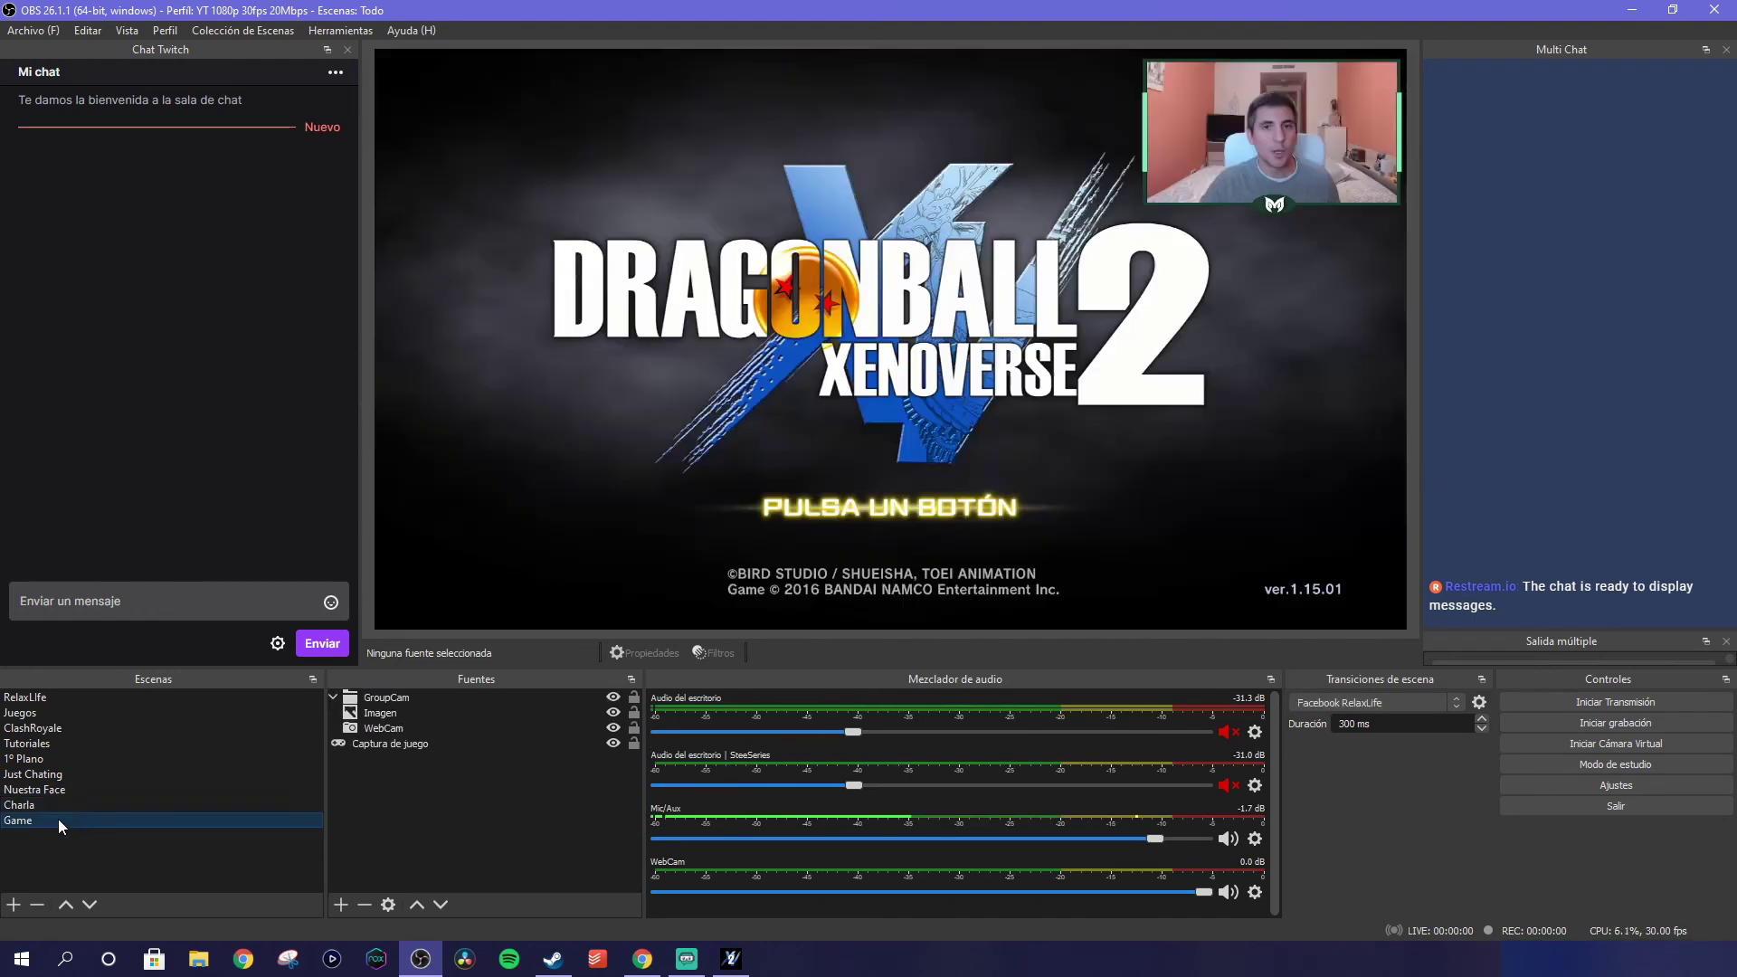
left_click(63, 805)
left_click(71, 793)
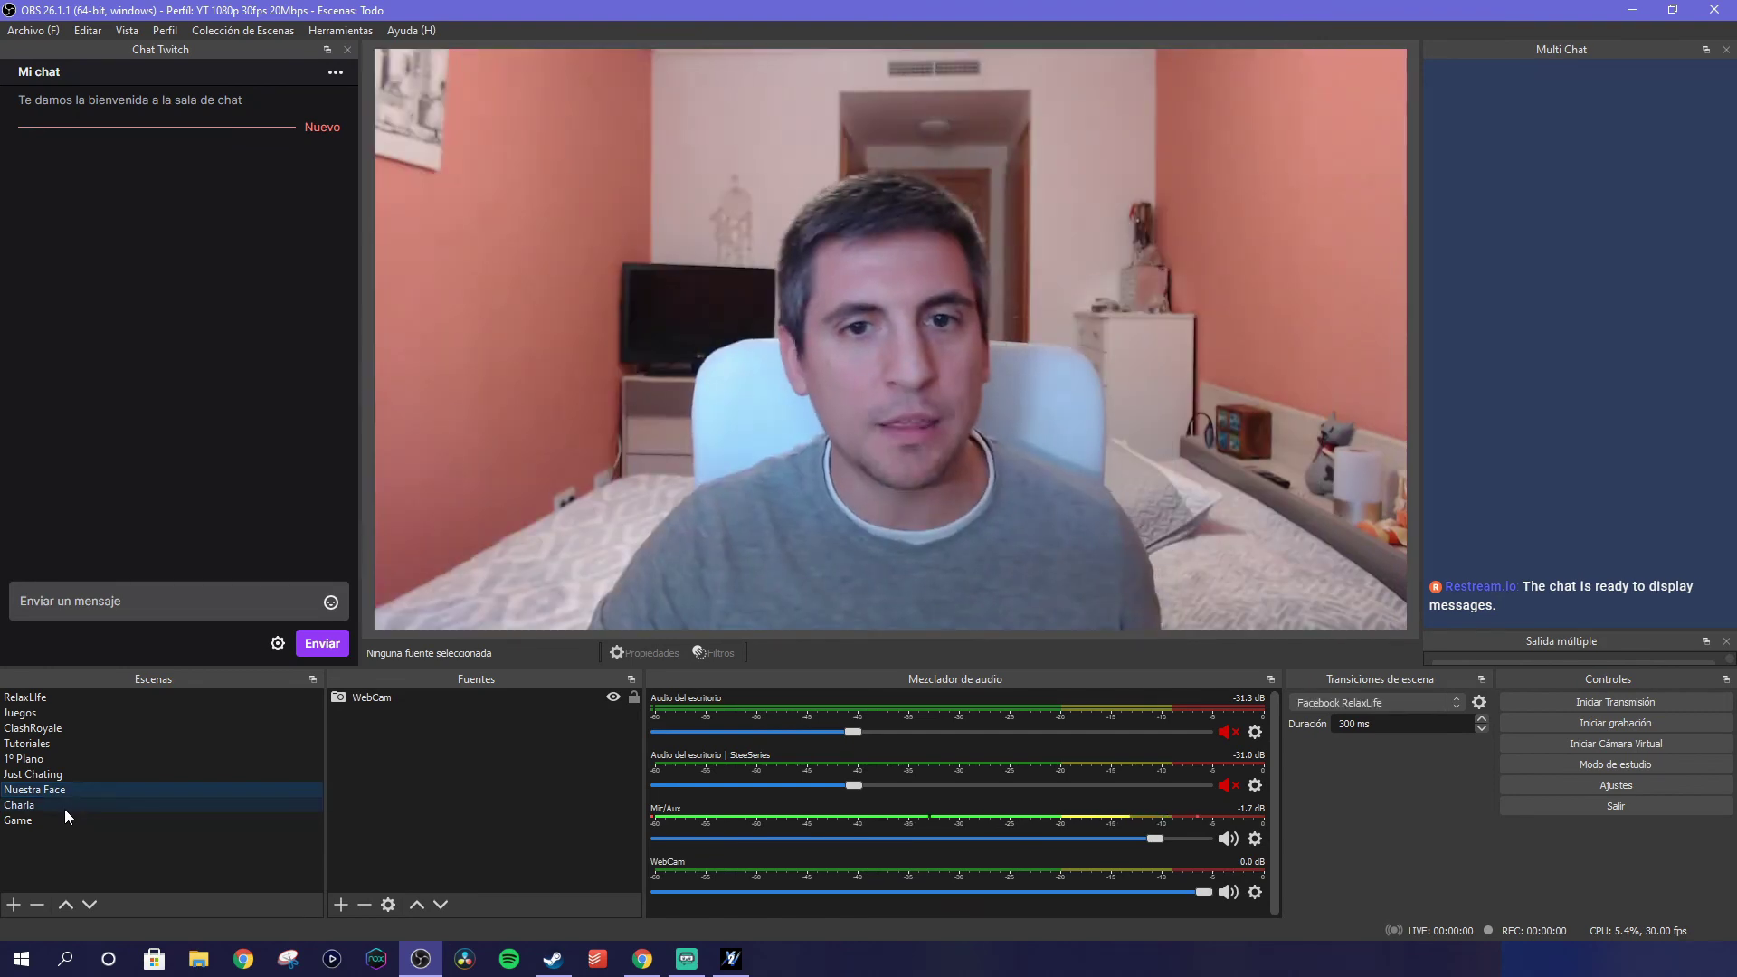
left_click(63, 808)
left_click(60, 821)
left_click(63, 807)
left_click(73, 790)
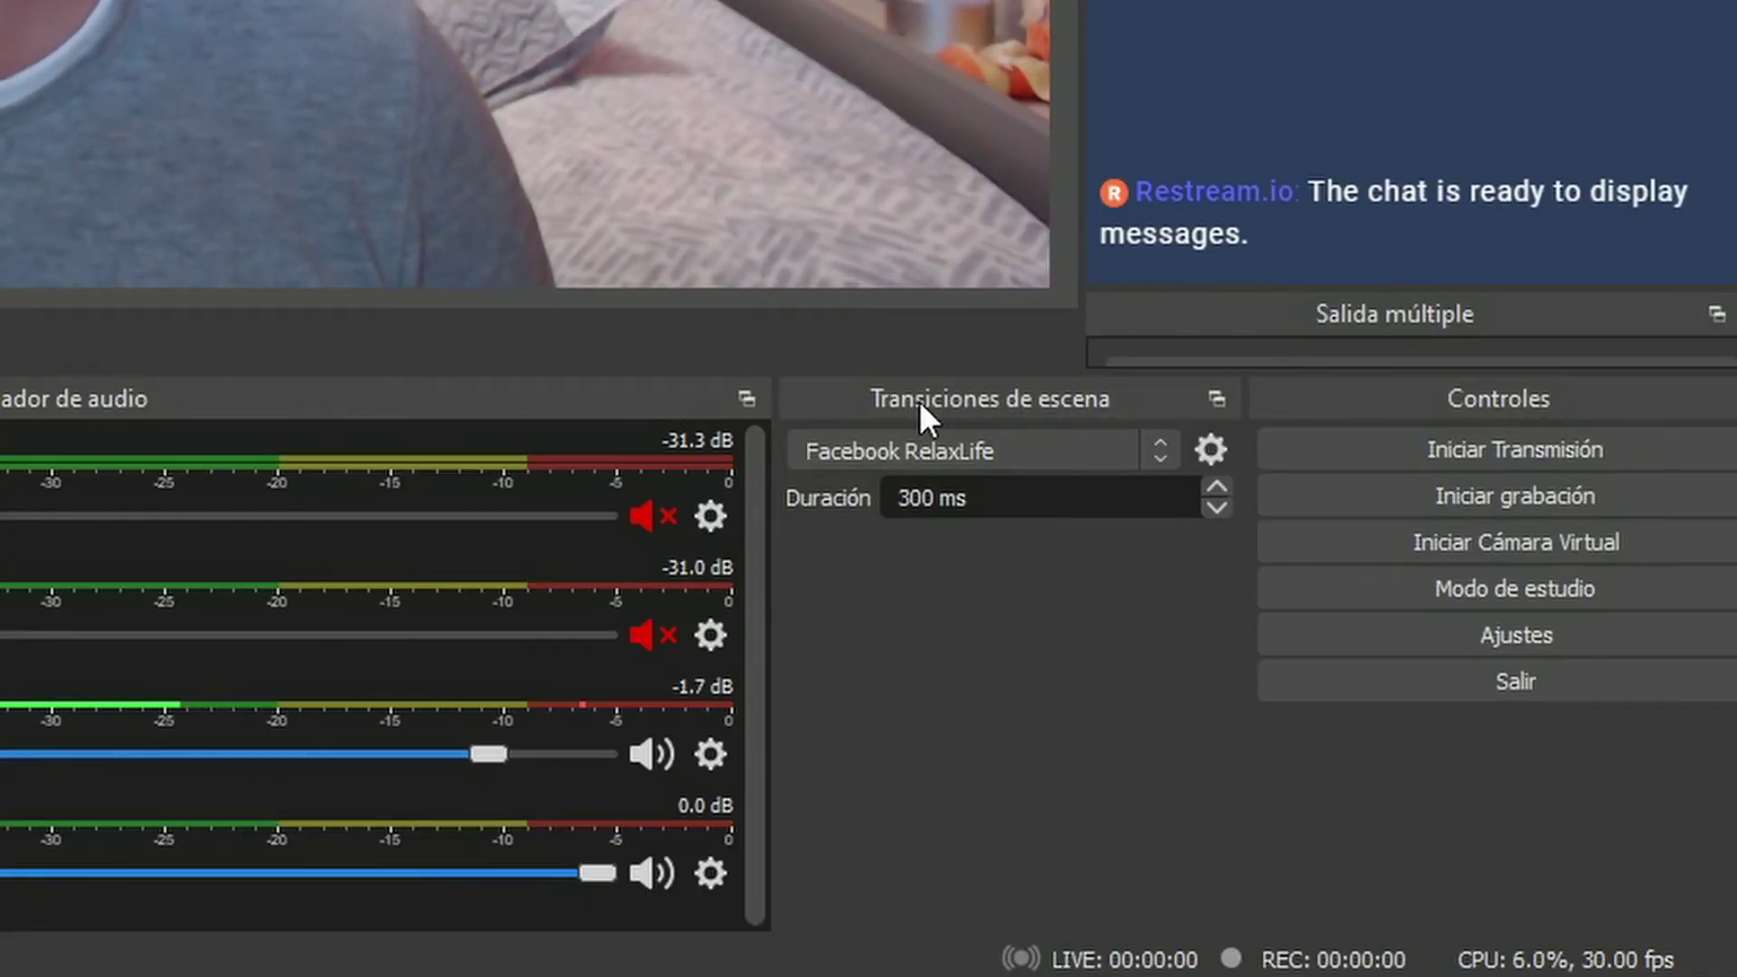
Set the scene transition to Desvanecimiento and test it by switching to the Charla and Just Chating scenes
left_click(1163, 453)
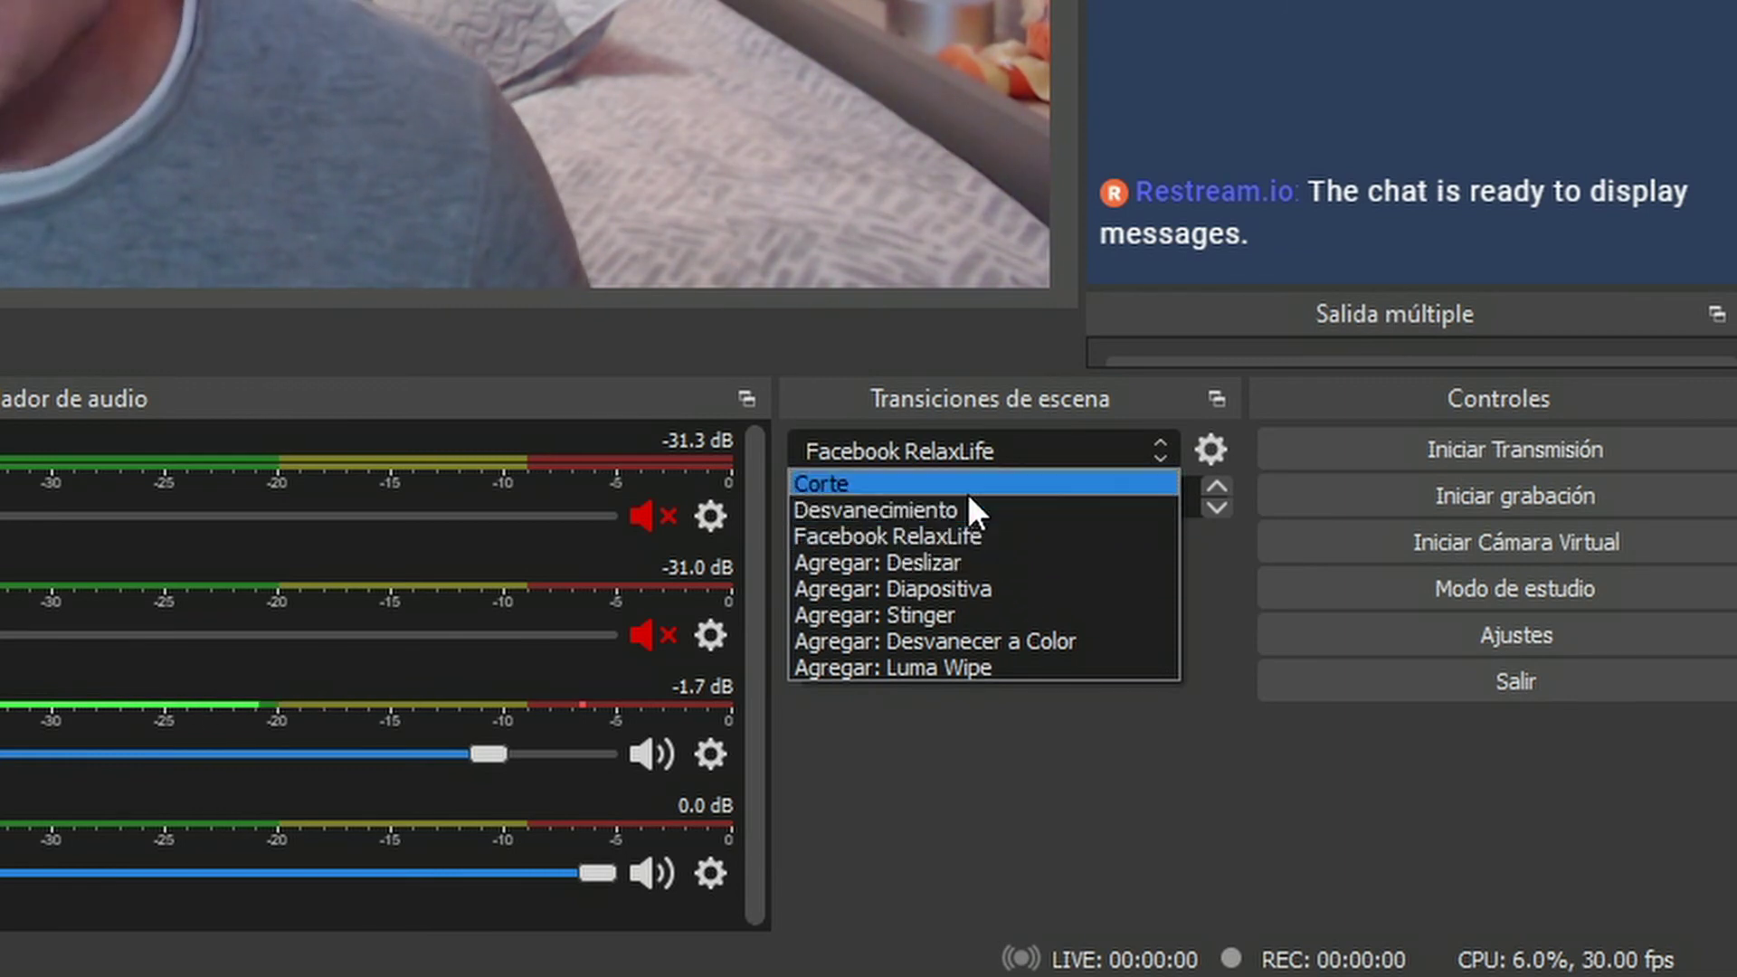
left_click(980, 512)
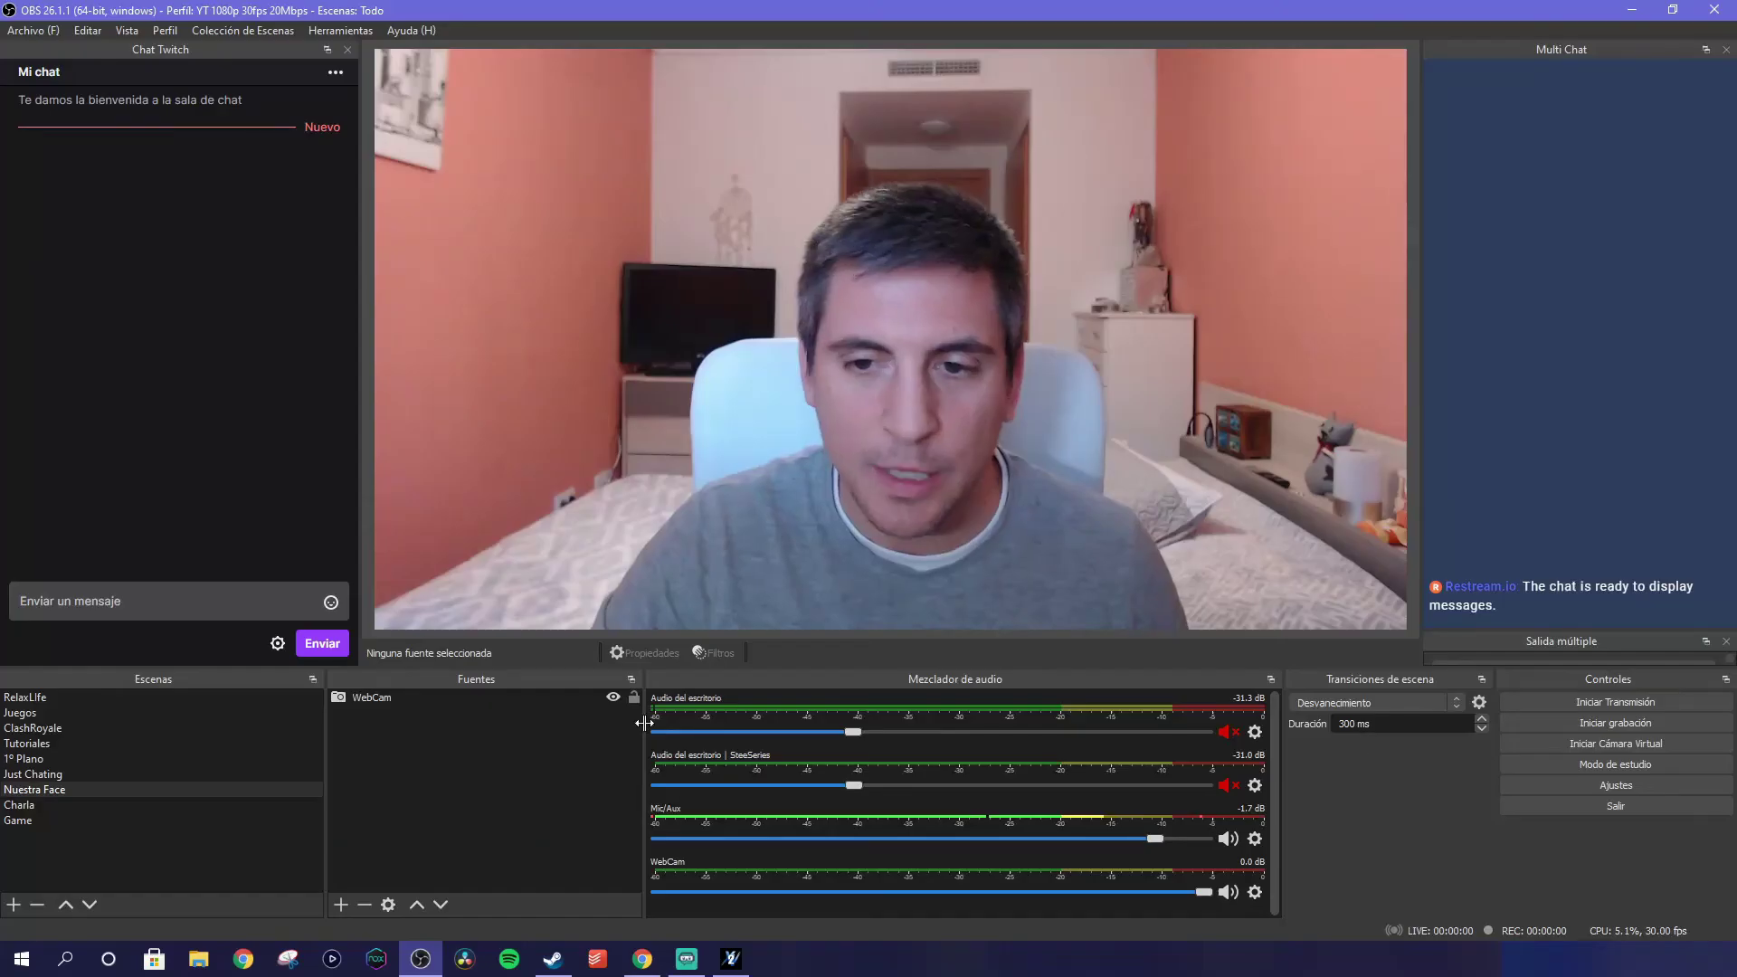
left_click(51, 813)
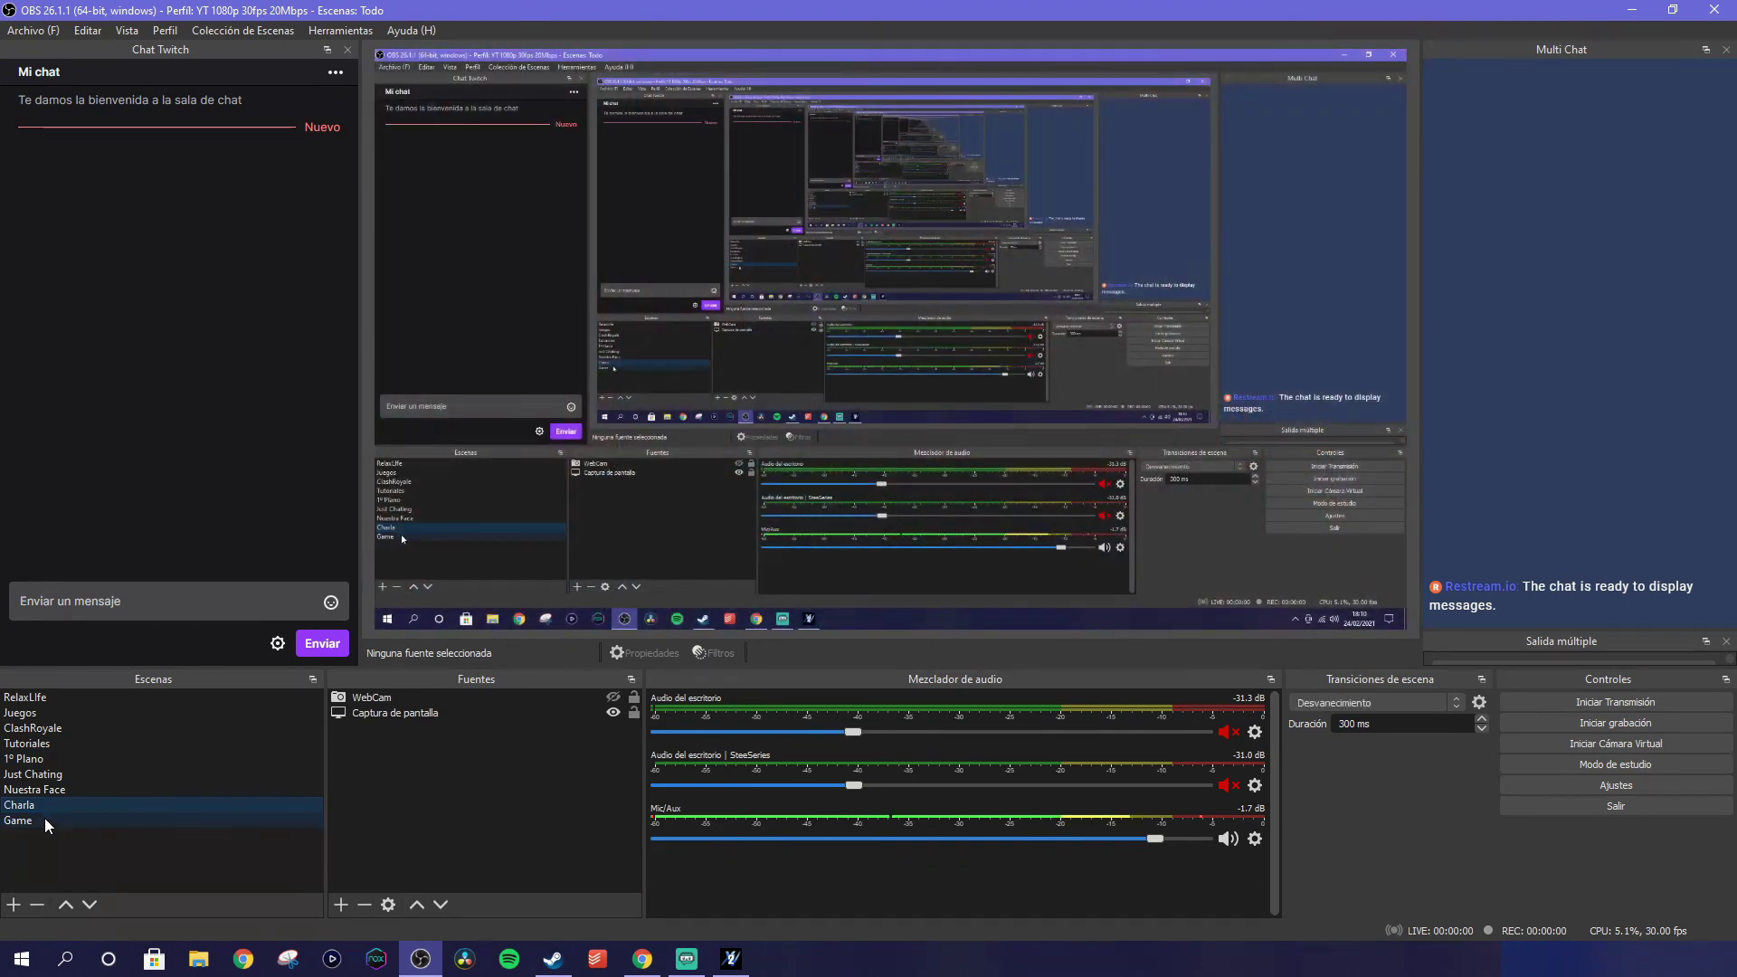
left_click(54, 776)
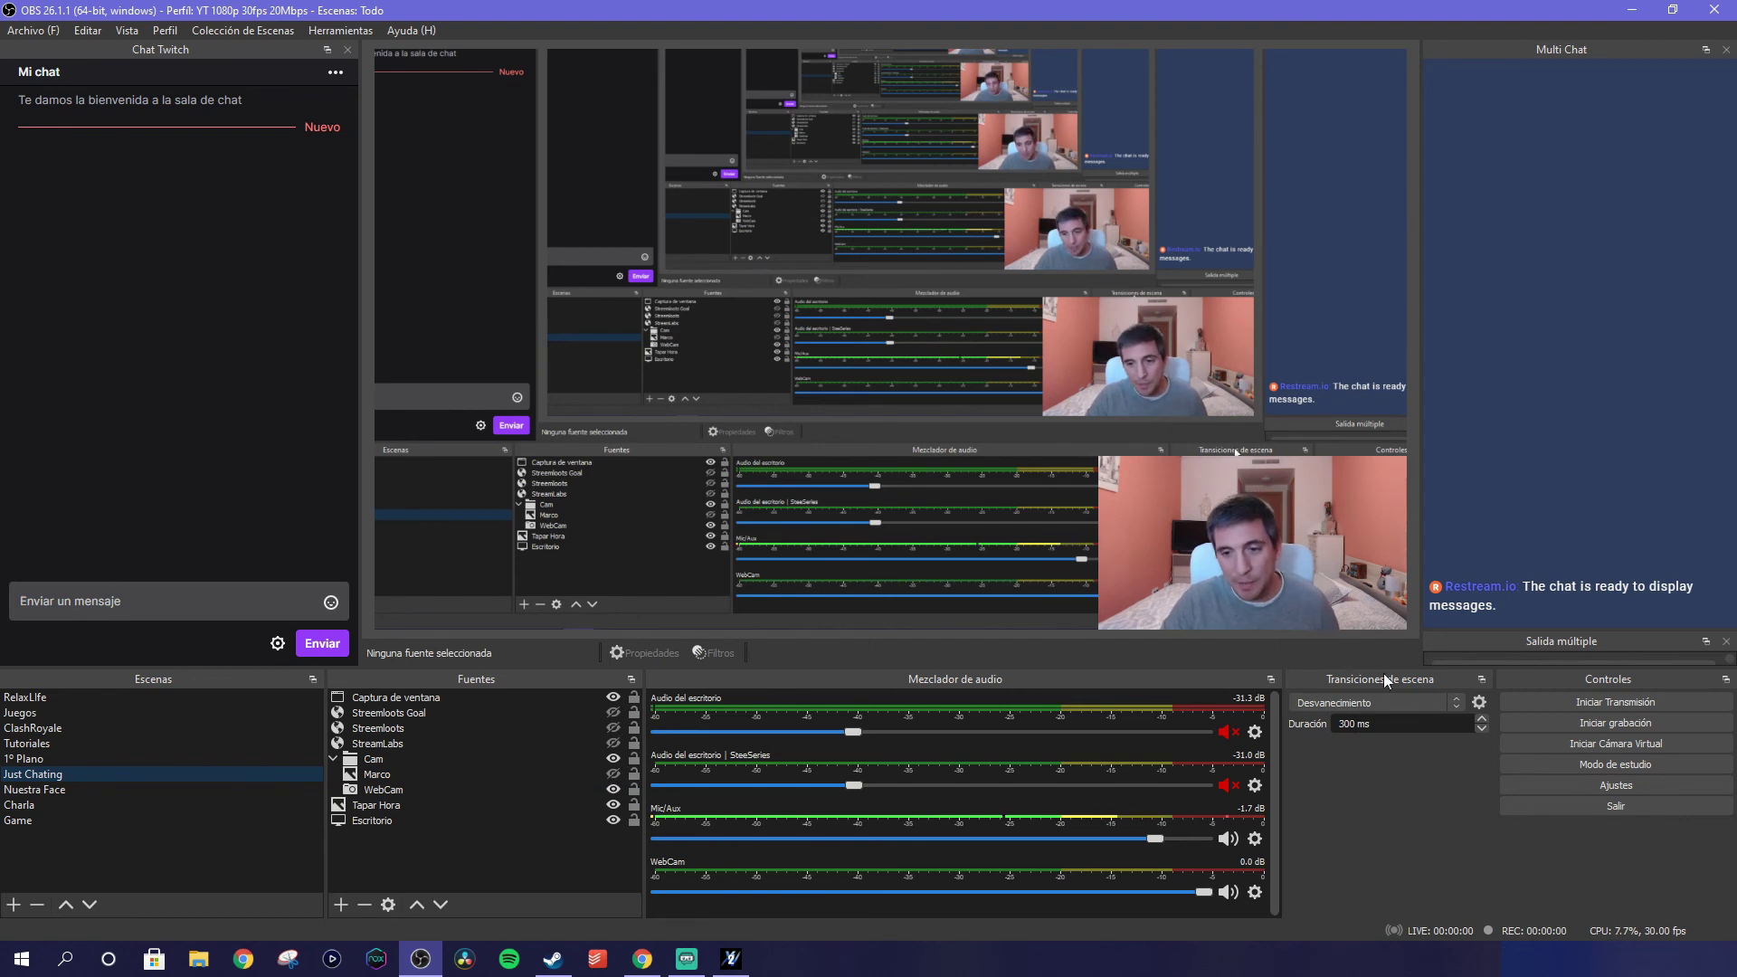
Check that the Transiciones de escena panel is enabled and review the available transition types without changing the selection
left_click(137, 31)
mouse_move(285, 83)
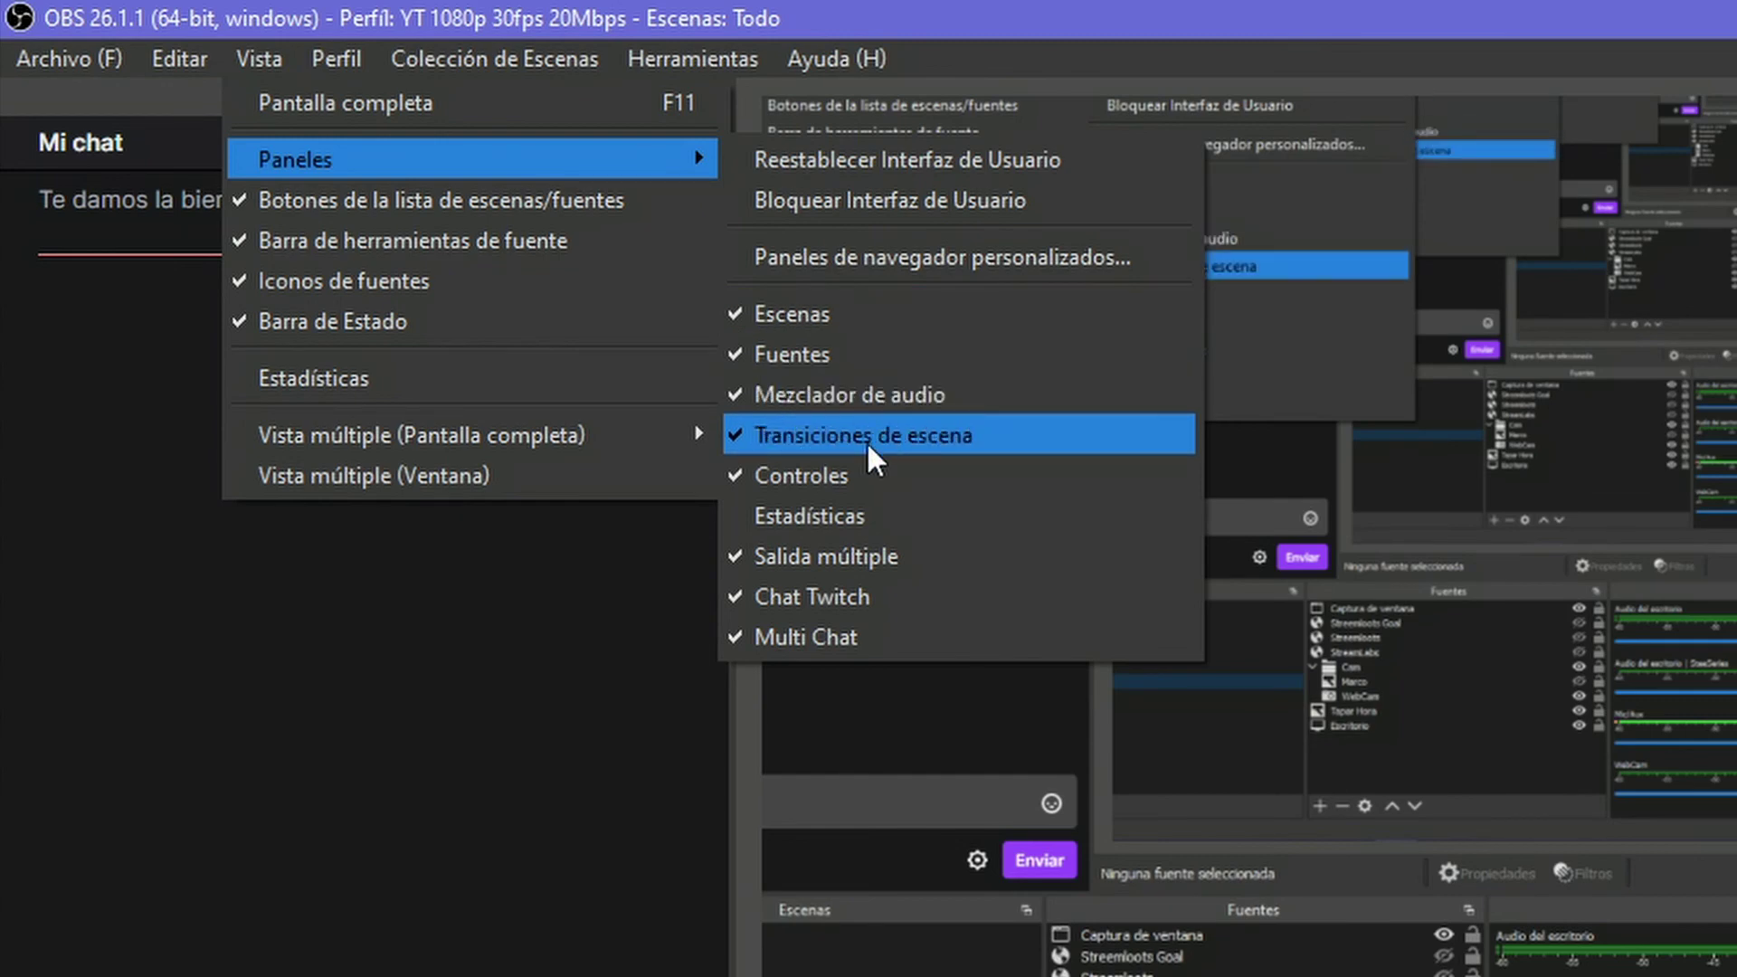
key("Escape")
key("Escape")
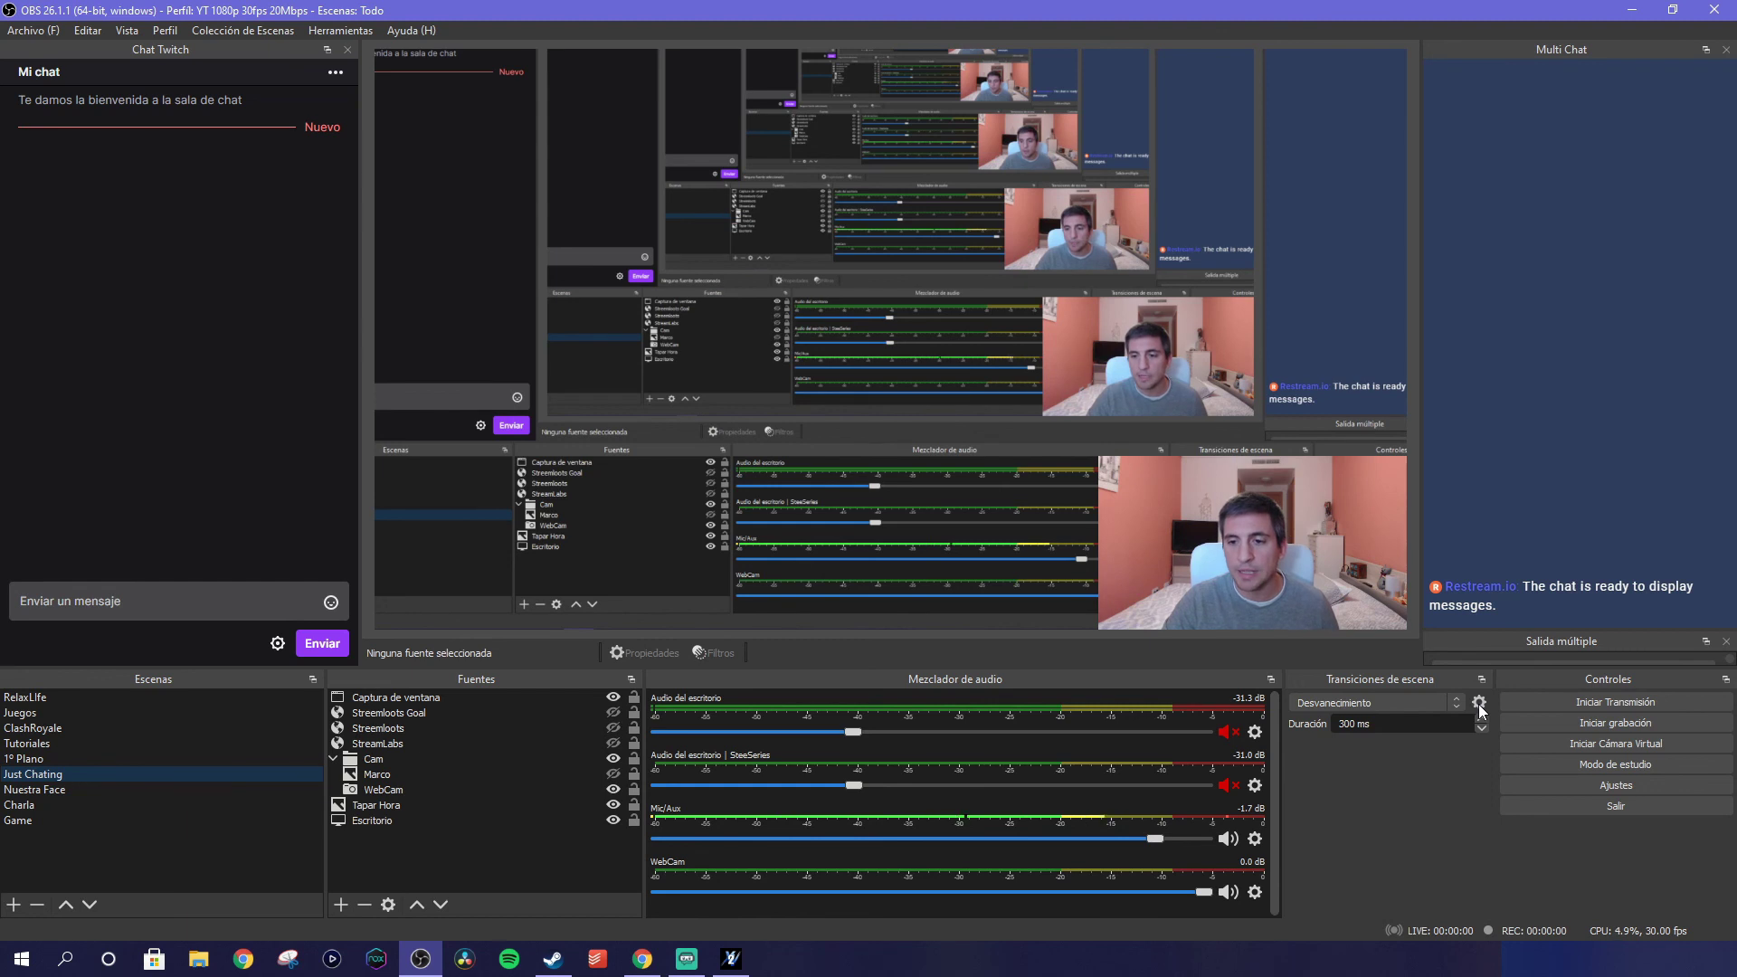
left_click(1445, 703)
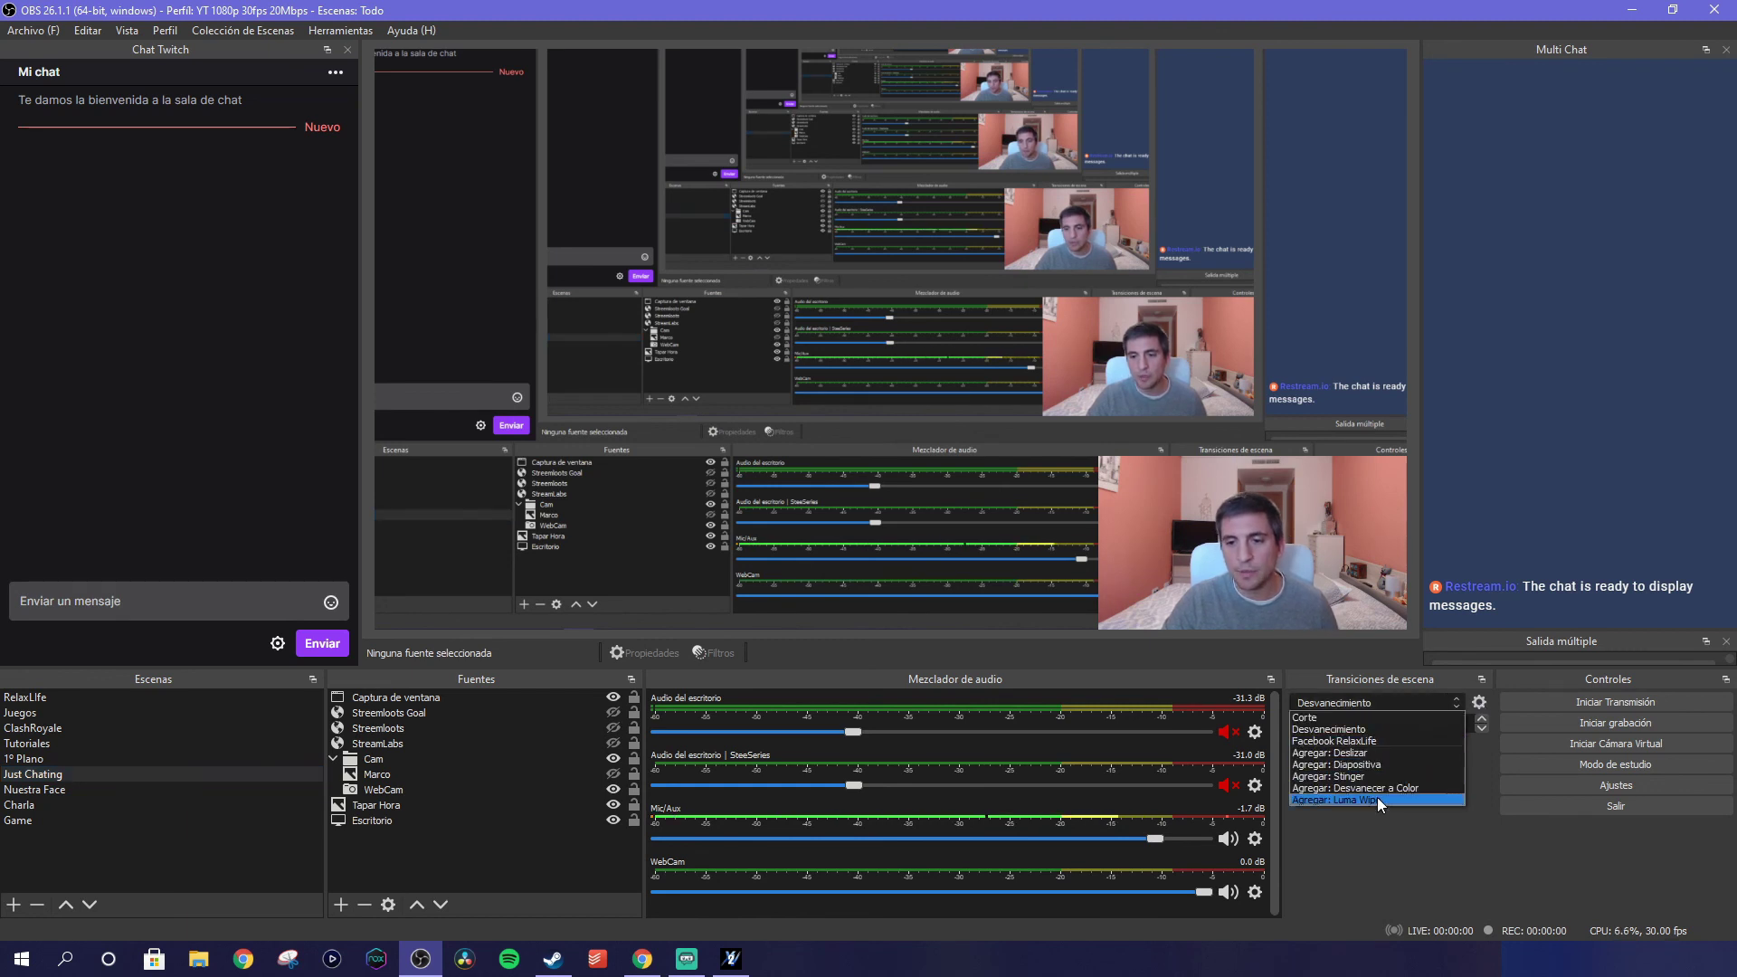
left_click(1419, 860)
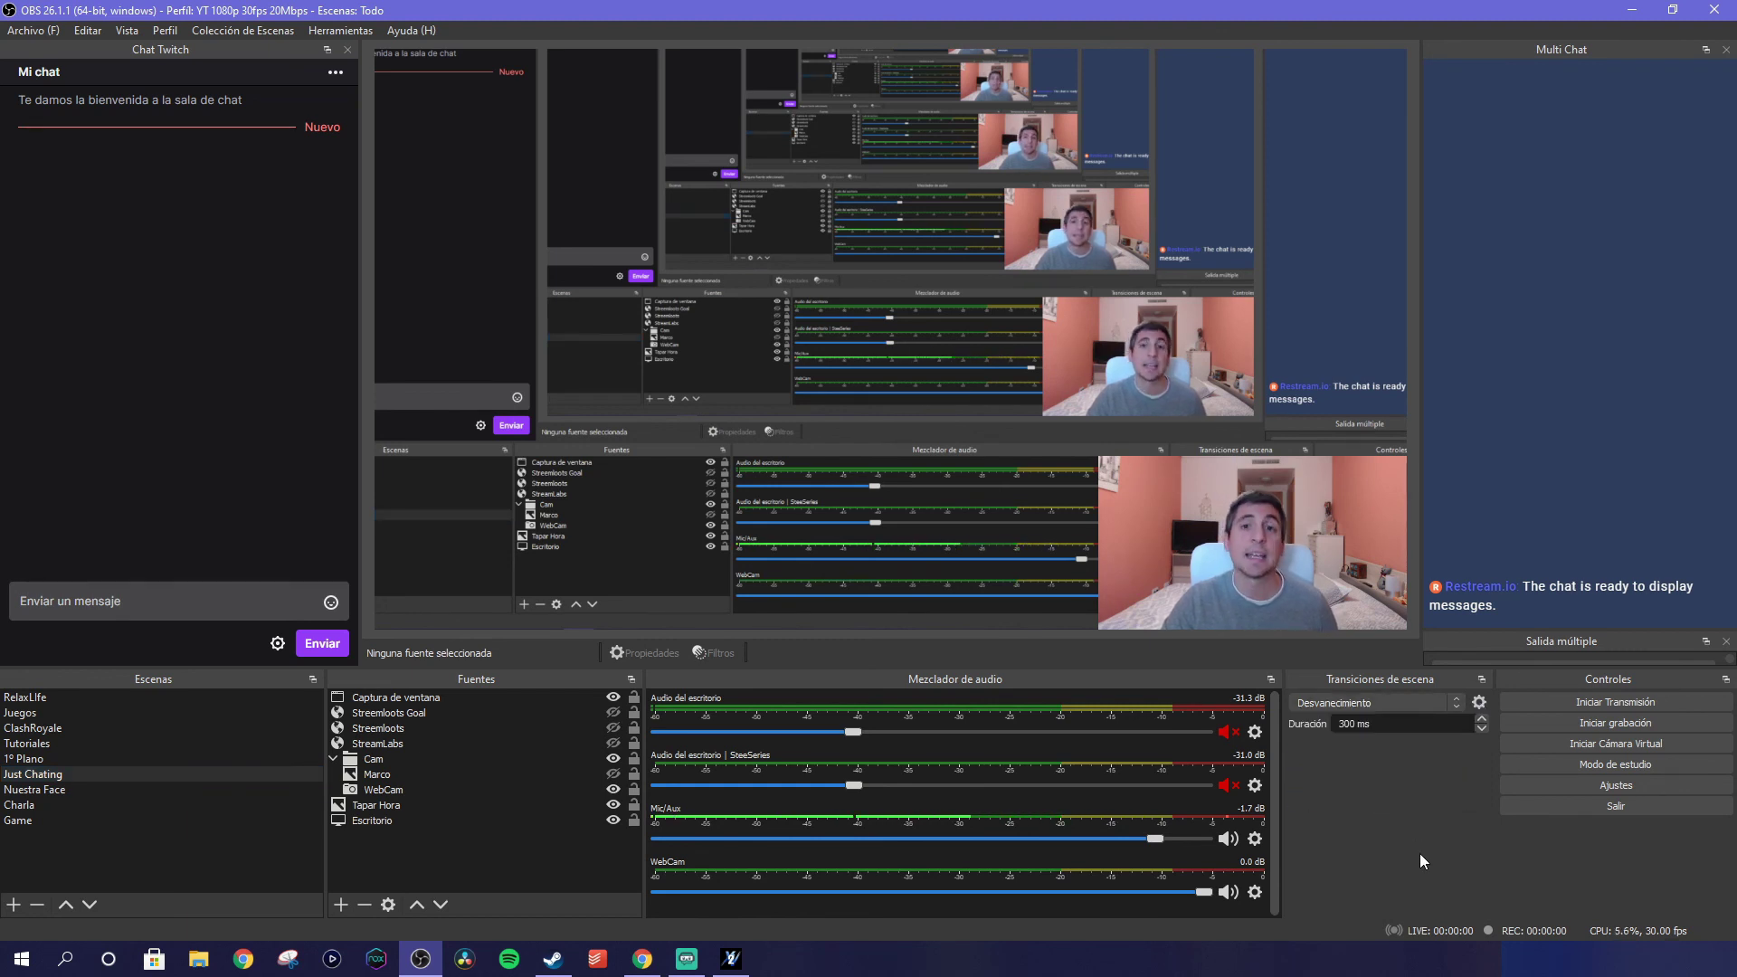